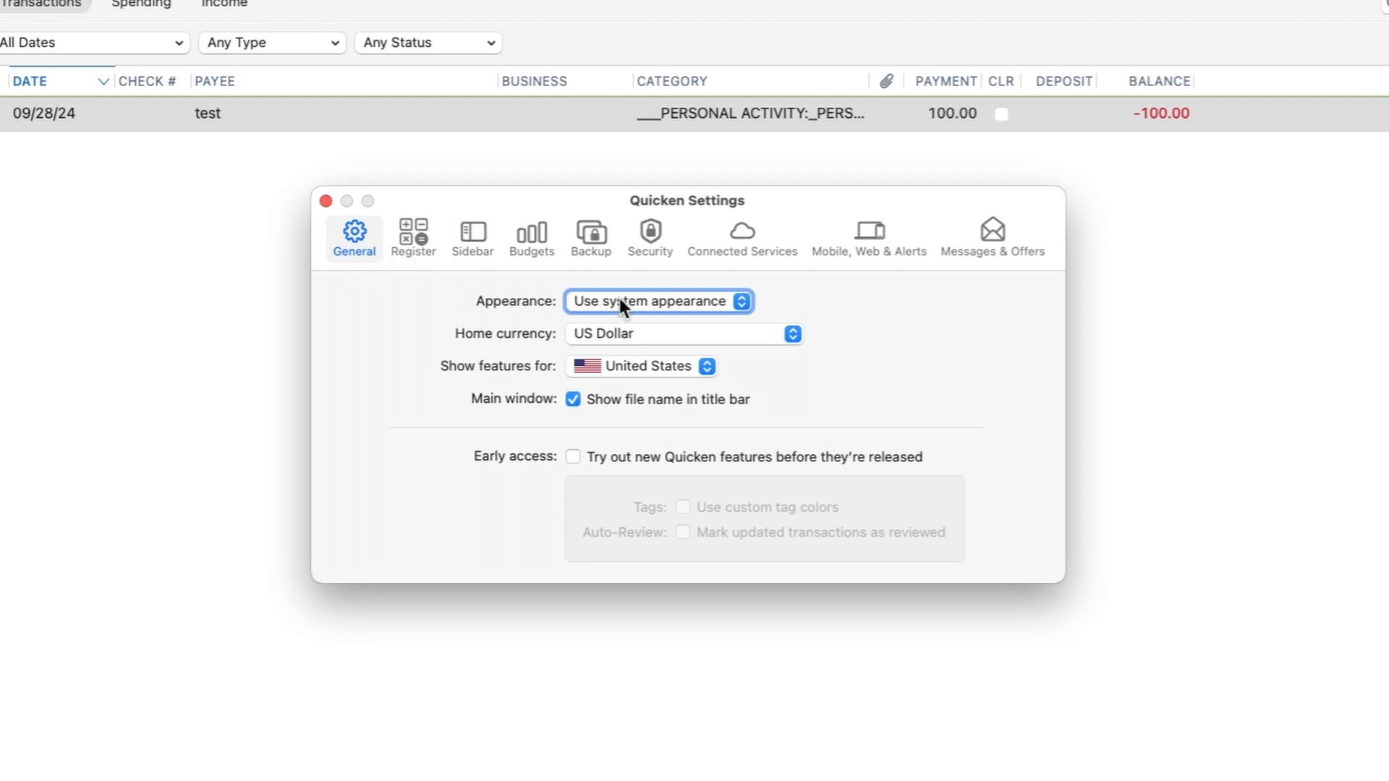
- Try the Dark appearance and set the application's appearance to Light
{"action": "left_click", "coordinate": [726, 301]}
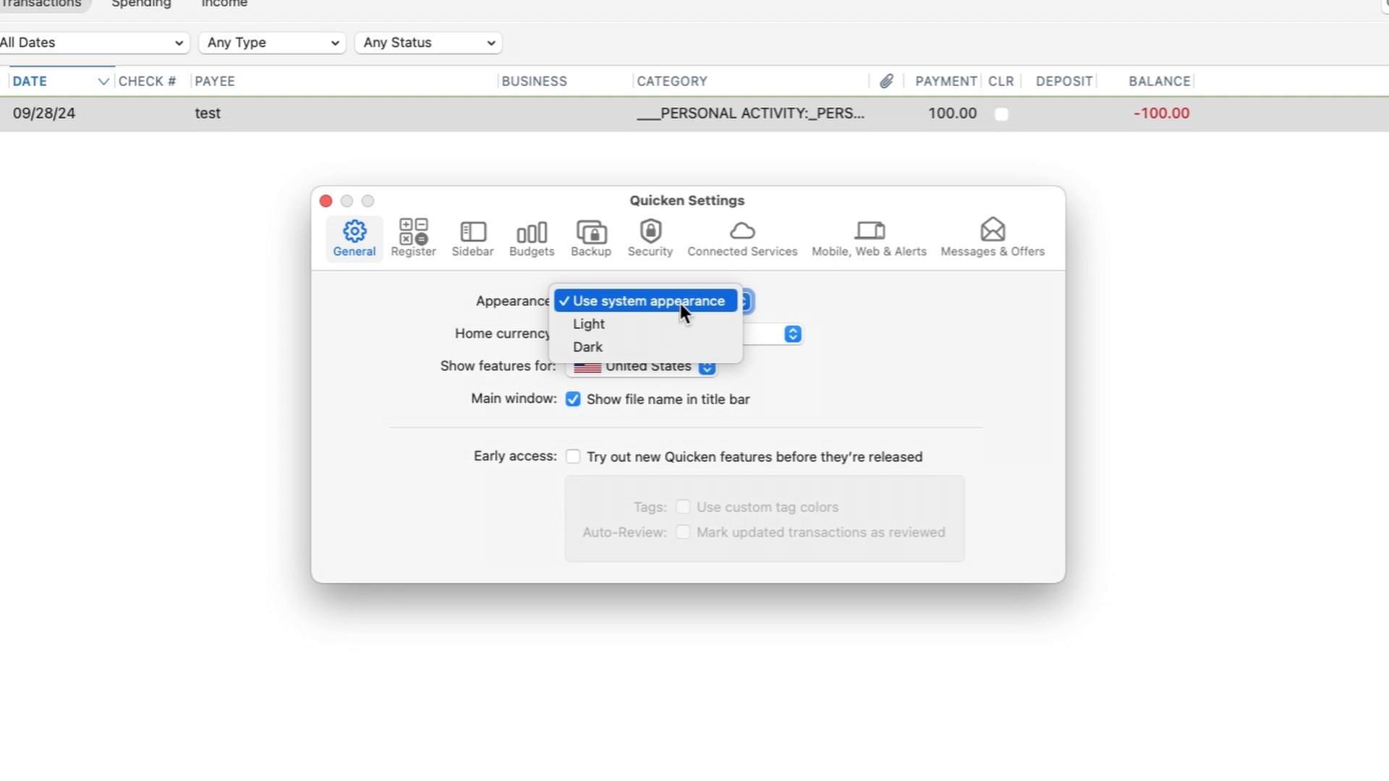
{"action": "left_click", "coordinate": [668, 348]}
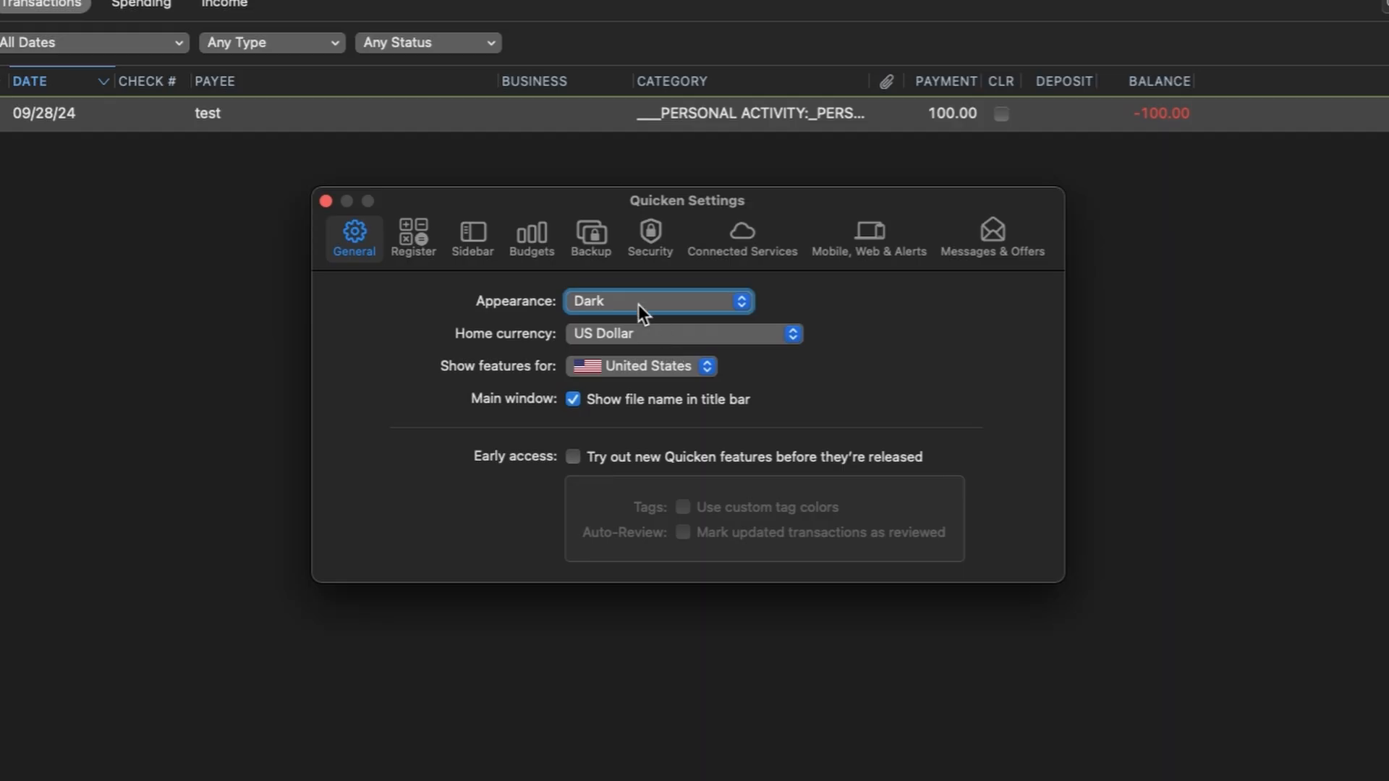
{"action": "left_click", "coordinate": [637, 305]}
{"action": "left_click", "coordinate": [633, 277]}
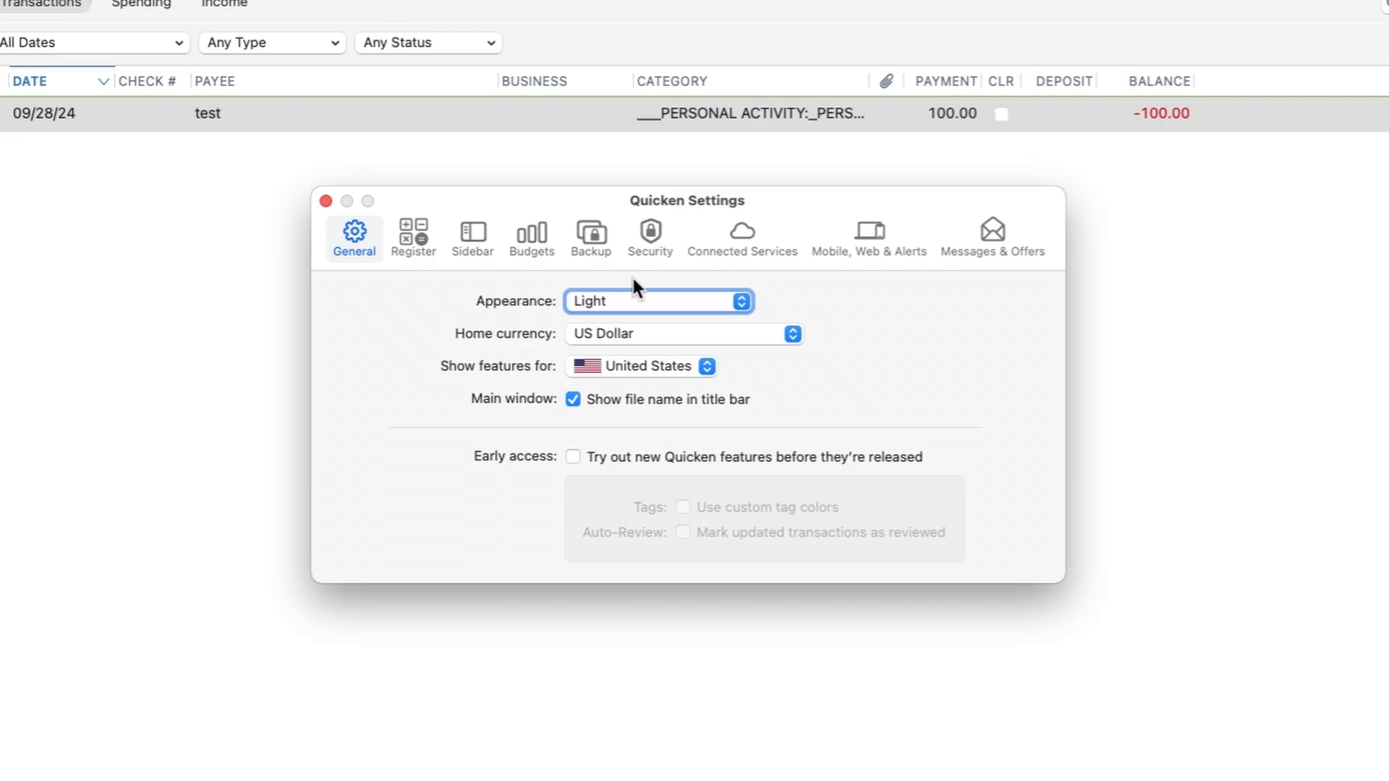
- Review the available home currencies and the option for showing the file name in the title bar
{"action": "left_click", "coordinate": [750, 334]}
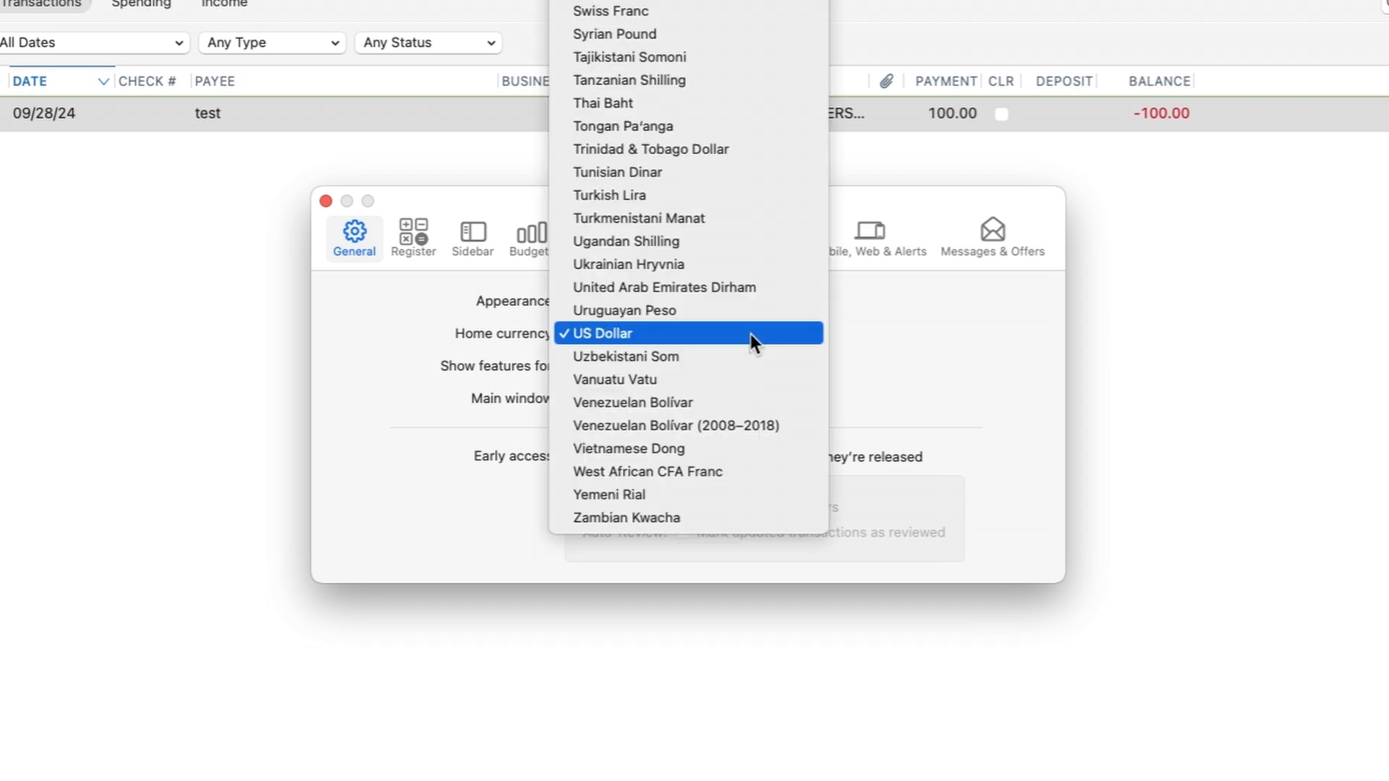
{"action": "left_click", "coordinate": [948, 358]}
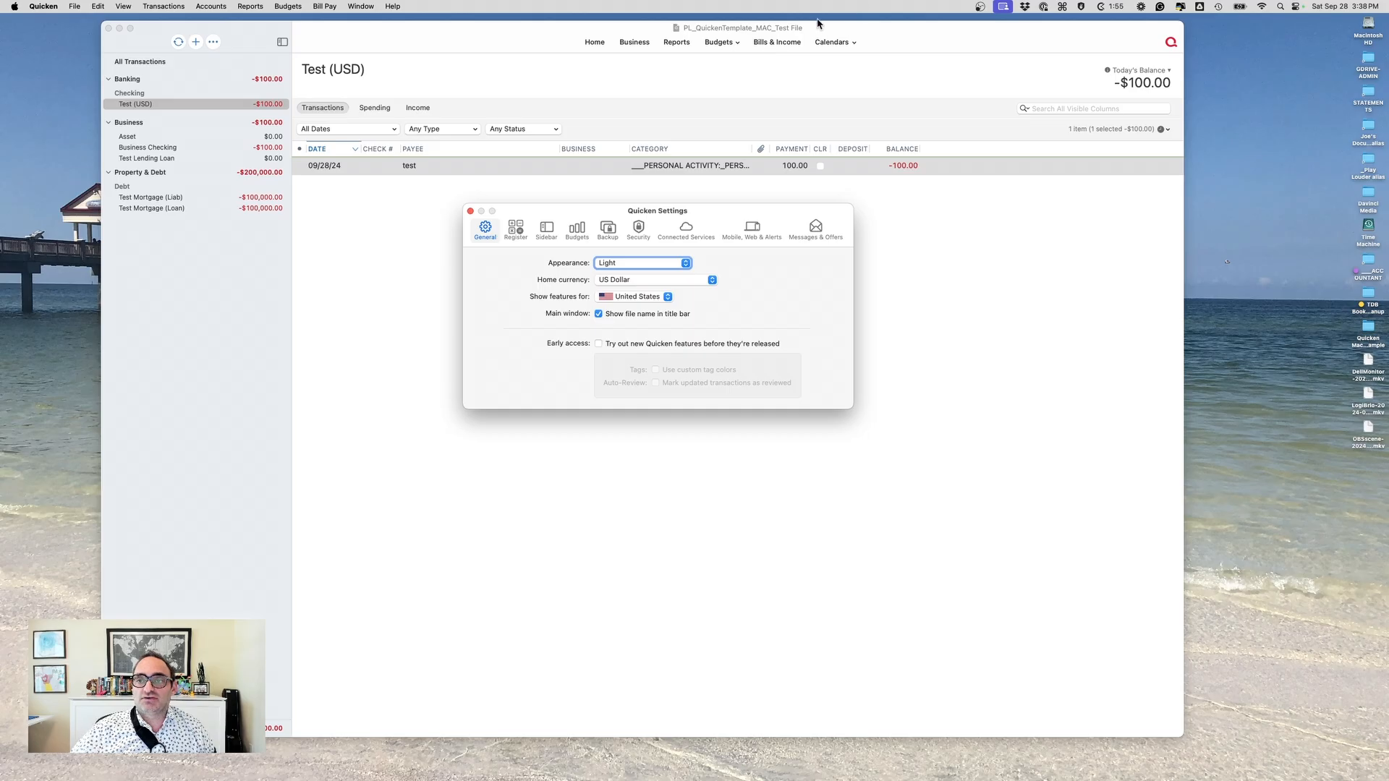
{"action": "left_click", "coordinate": [710, 29]}
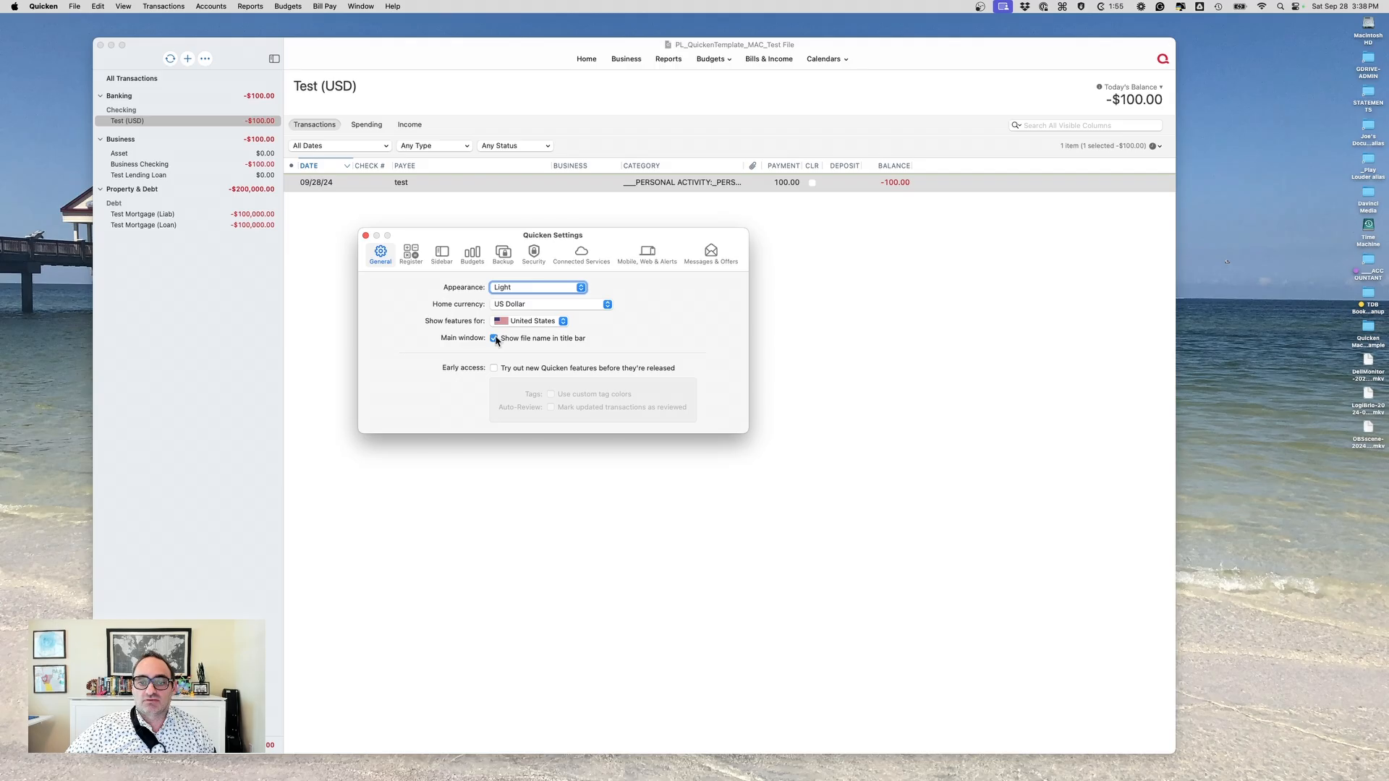
{"action": "left_click", "coordinate": [495, 337]}
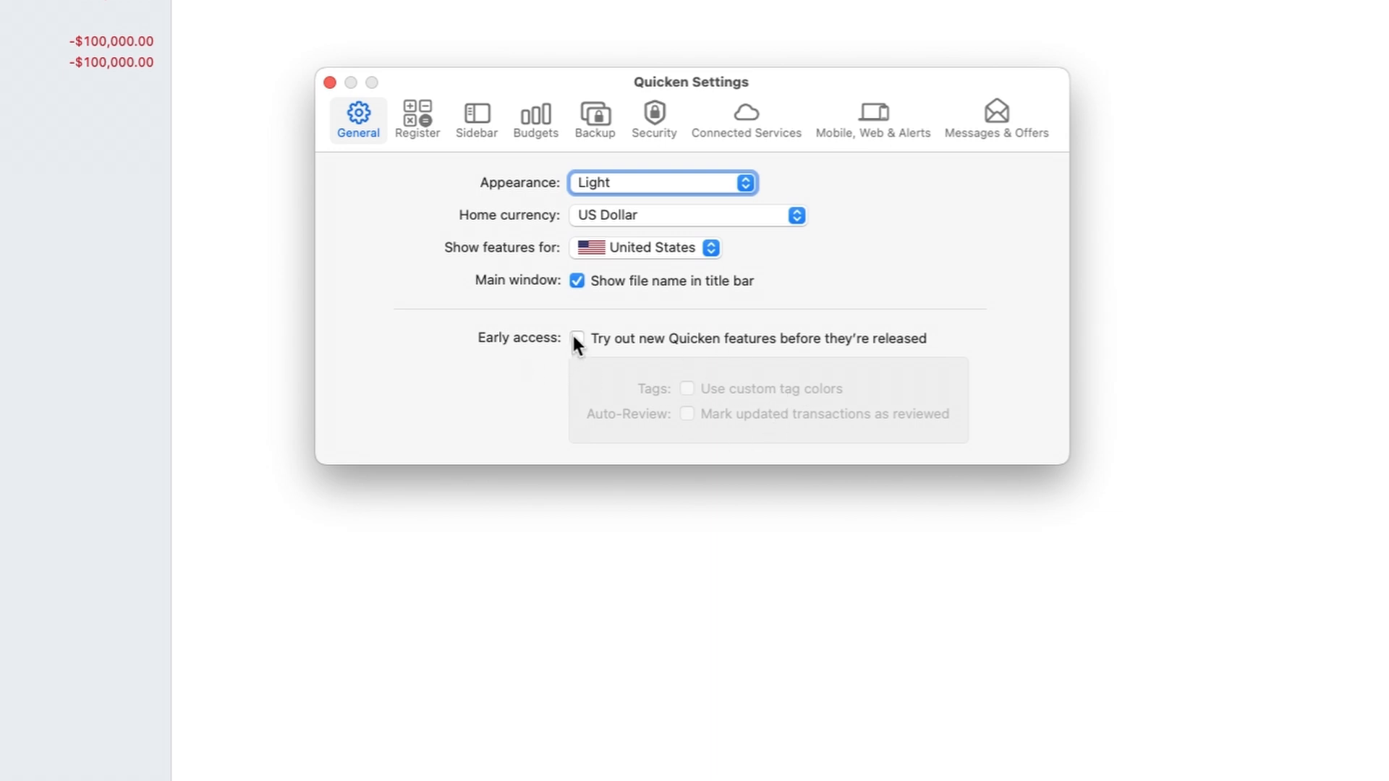
- Open the Register settings and widen the register's Category column to fit the test transaction's full category path
{"action": "left_click", "coordinate": [416, 123]}
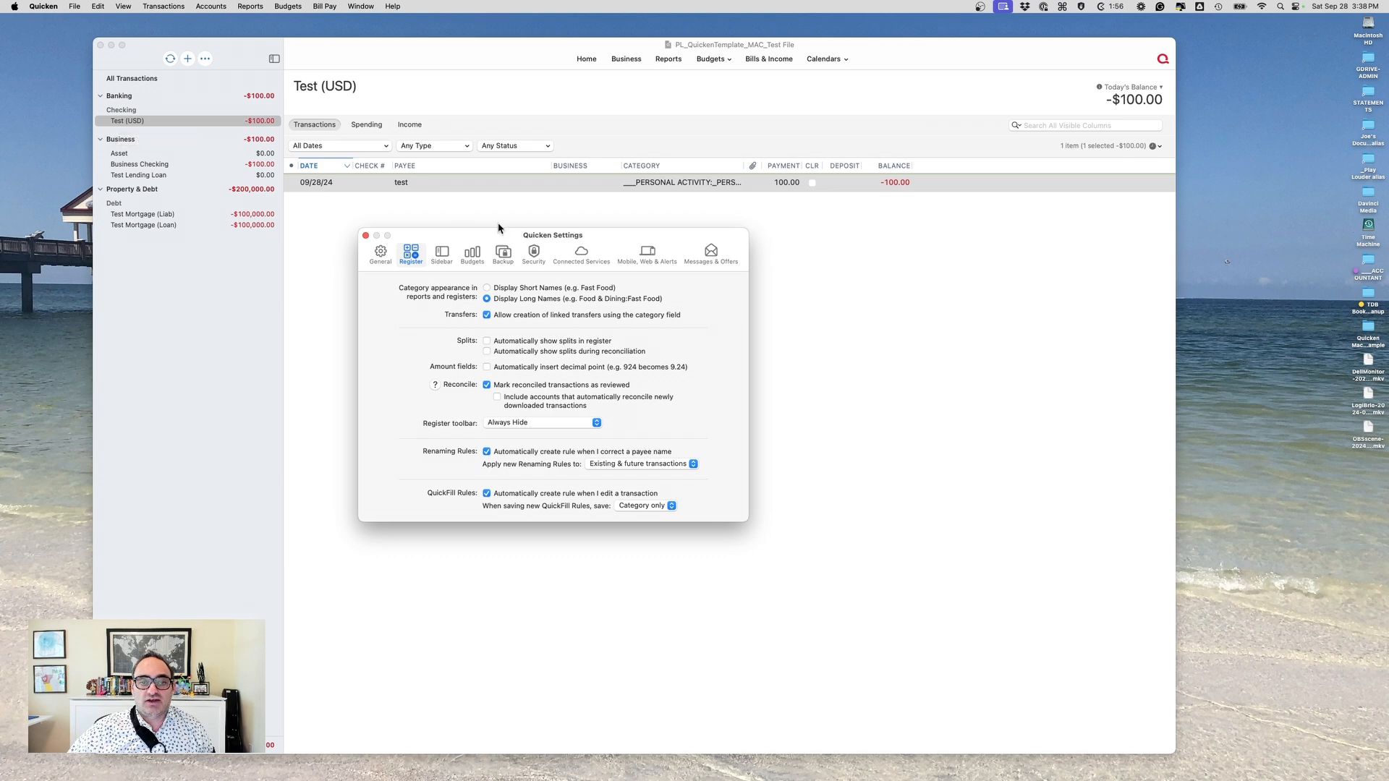
{"action": "left_click_drag", "start_coordinate": [470, 235], "coordinate": [1041, 296]}
{"action": "left_click", "coordinate": [656, 189]}
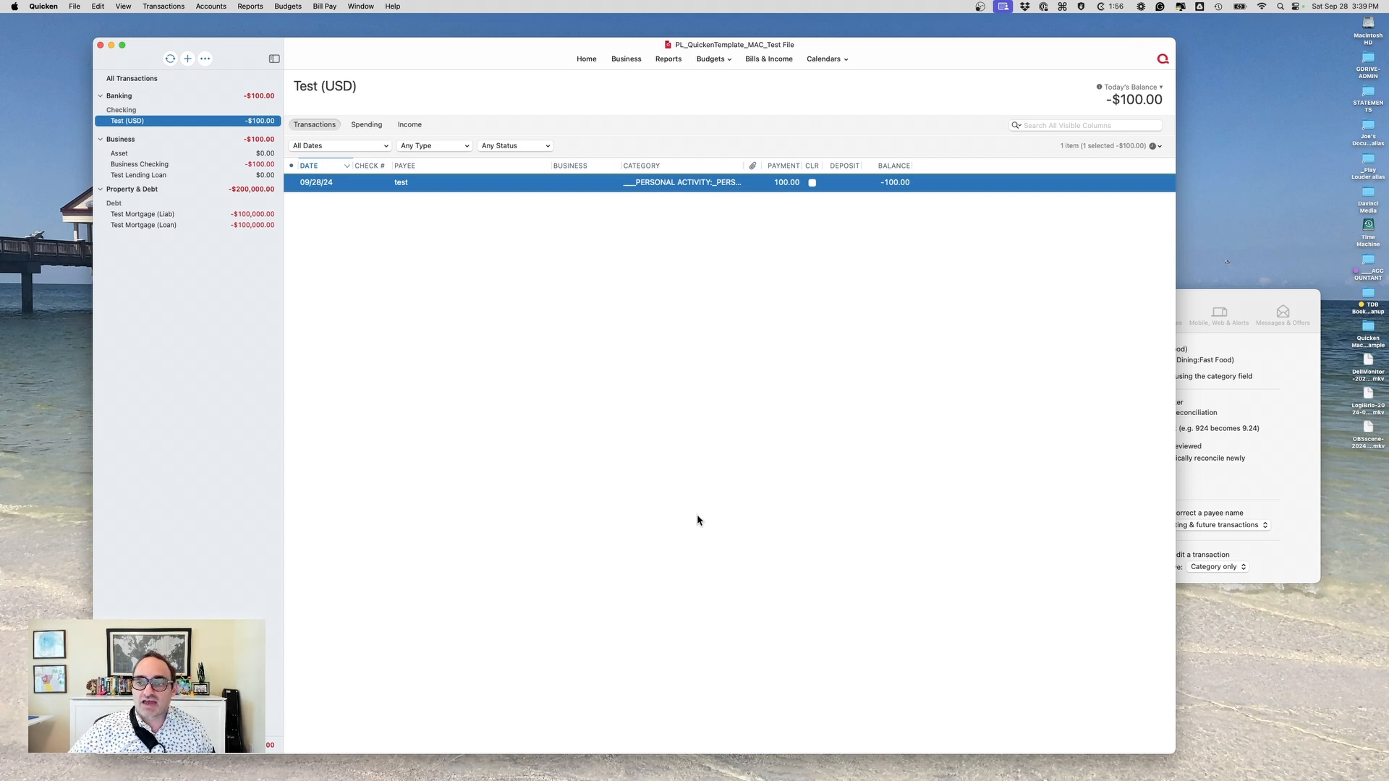
{"action": "left_click_drag", "start_coordinate": [1237, 296], "coordinate": [661, 247]}
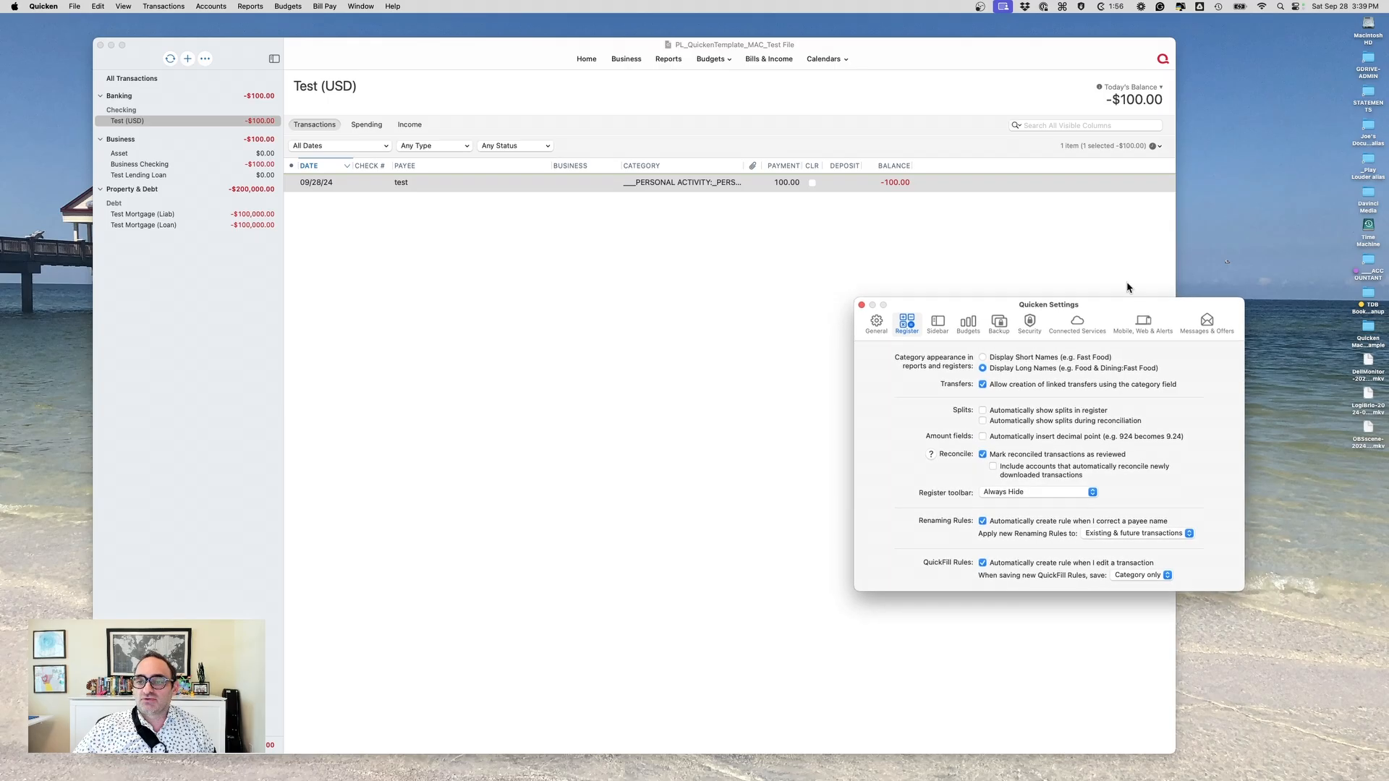
{"action": "left_click", "coordinate": [784, 187]}
{"action": "left_click_drag", "start_coordinate": [744, 166], "coordinate": [965, 173]}
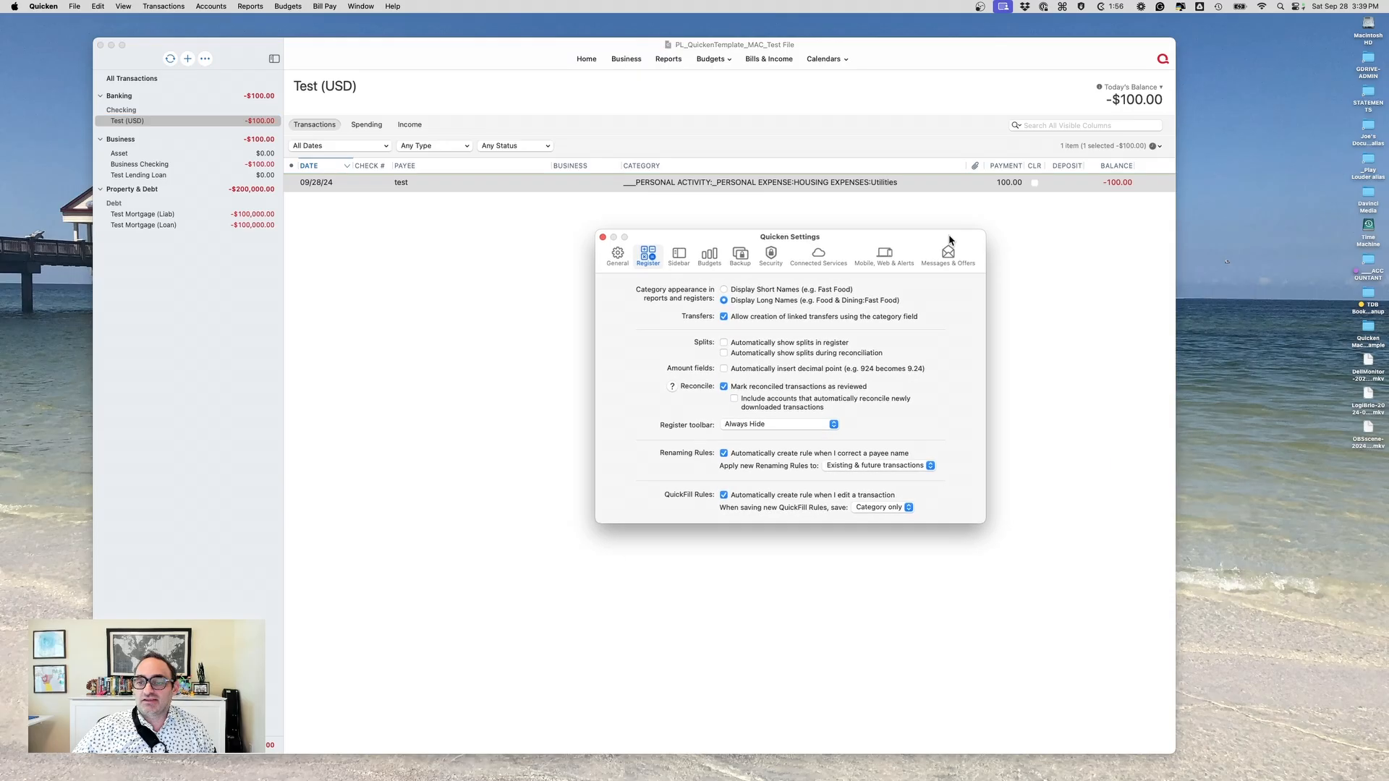
{"action": "left_click_drag", "start_coordinate": [945, 235], "coordinate": [747, 204]}
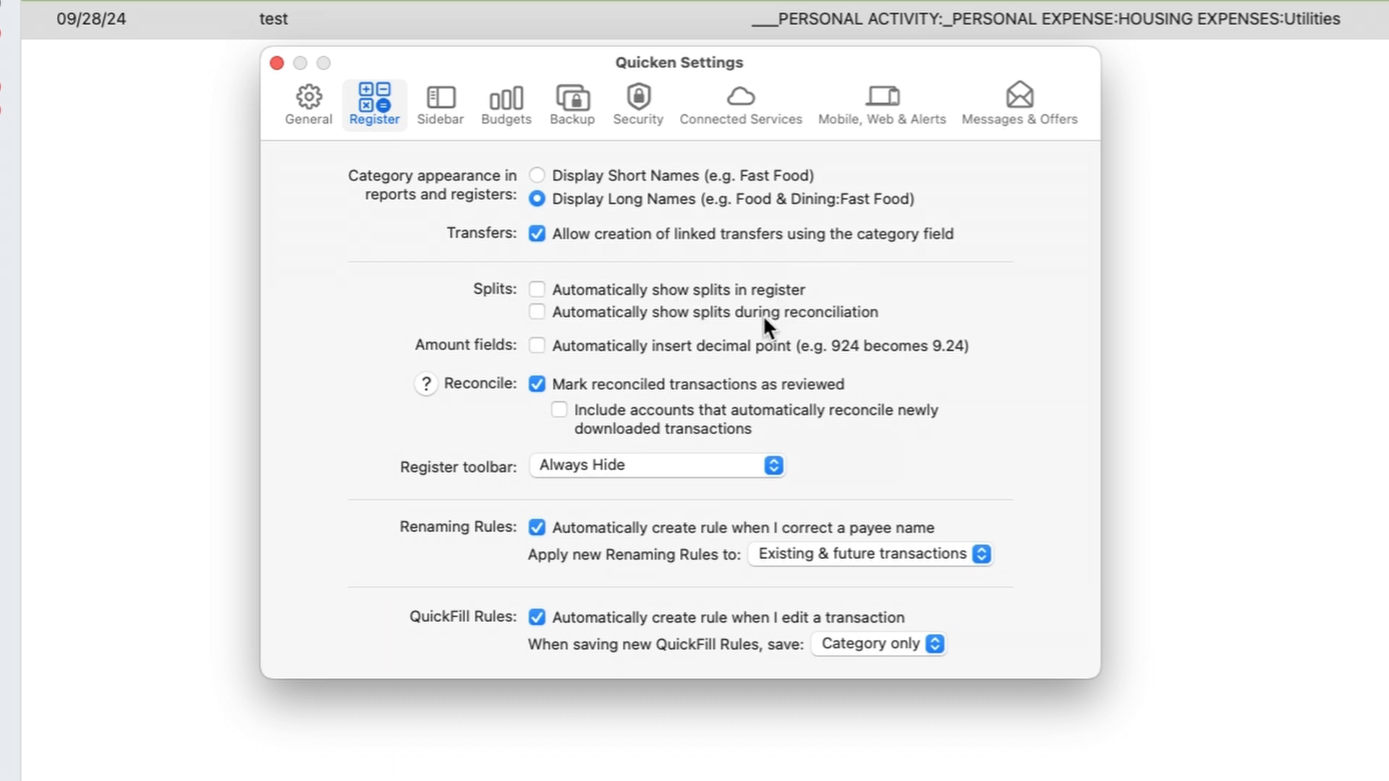
- Inspect the split lines of the test transaction and close its details without saving
{"action": "left_click_drag", "start_coordinate": [916, 62], "coordinate": [1173, 274]}
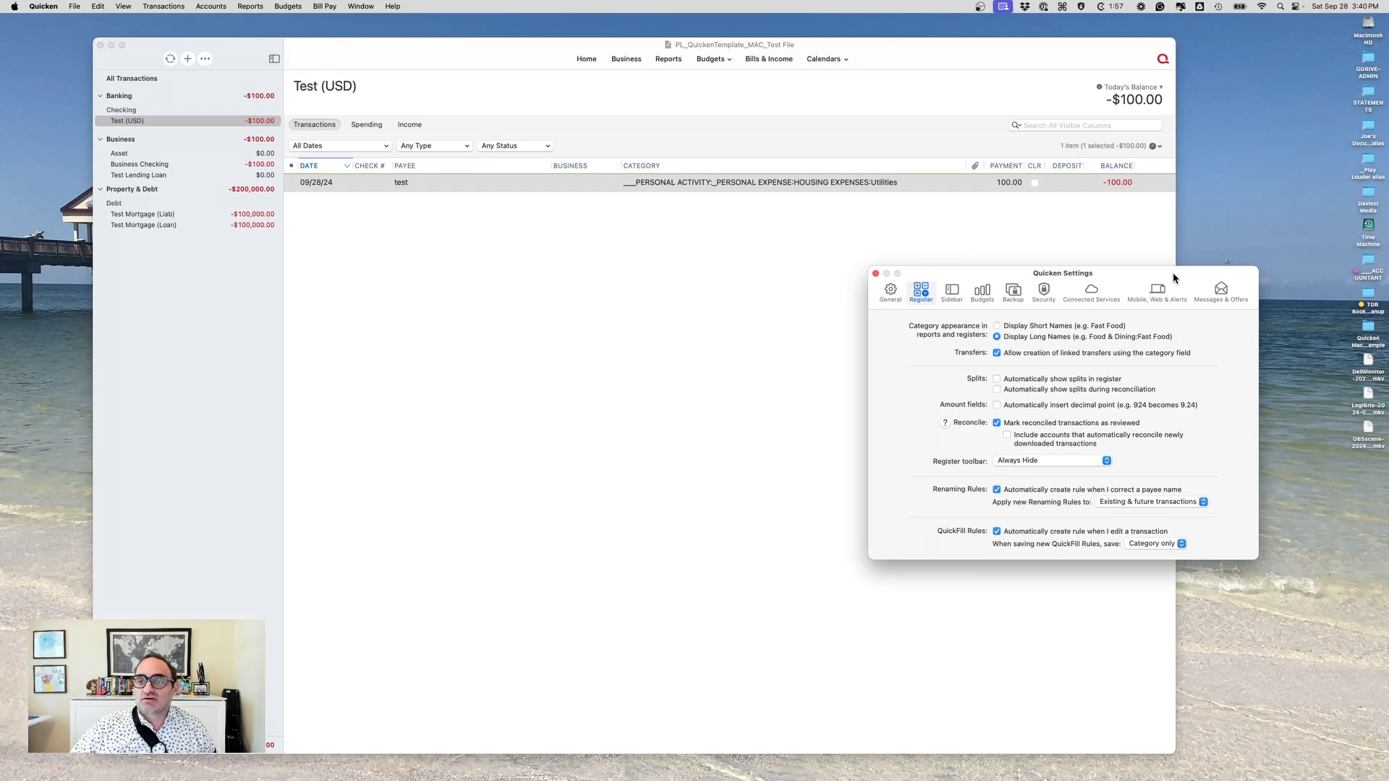
{"action": "left_click", "coordinate": [862, 183]}
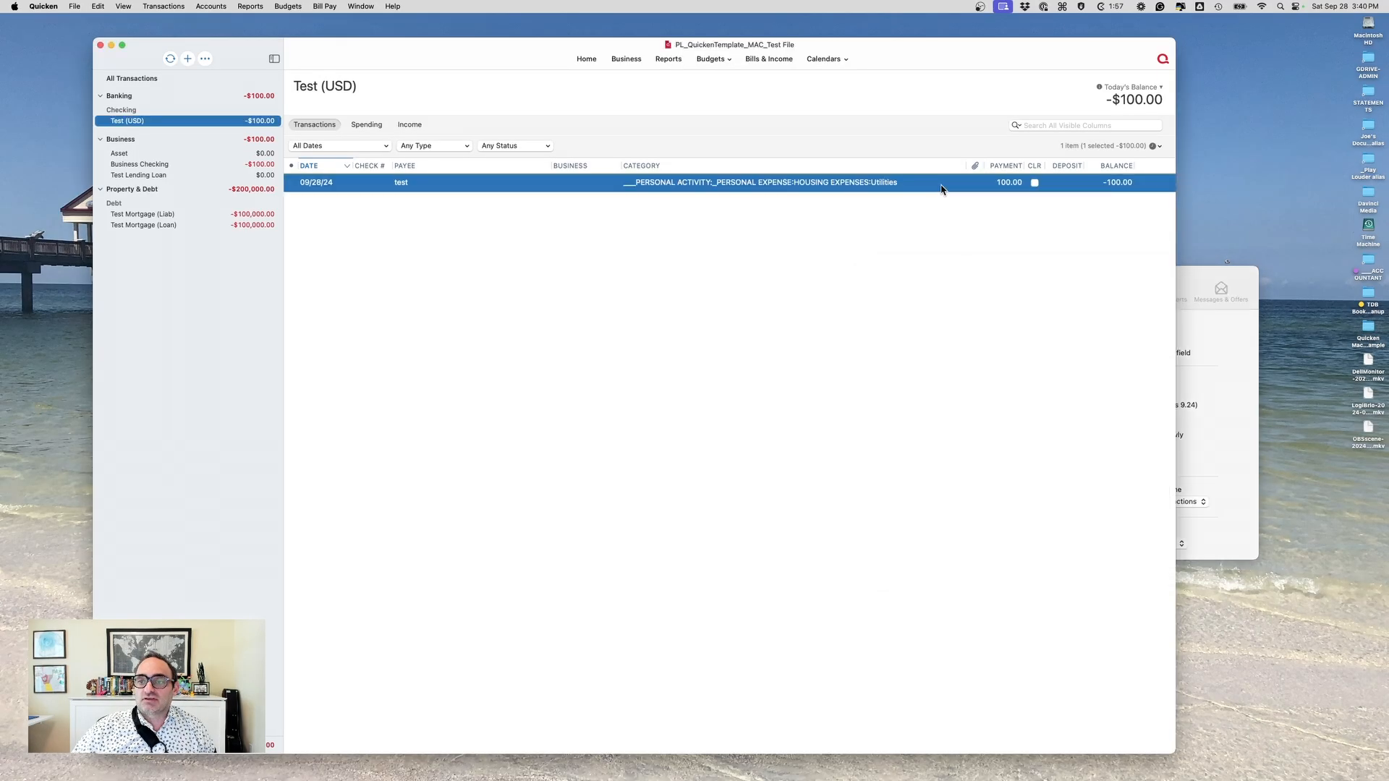
{"action": "left_click", "coordinate": [873, 184]}
{"action": "left_click", "coordinate": [728, 196]}
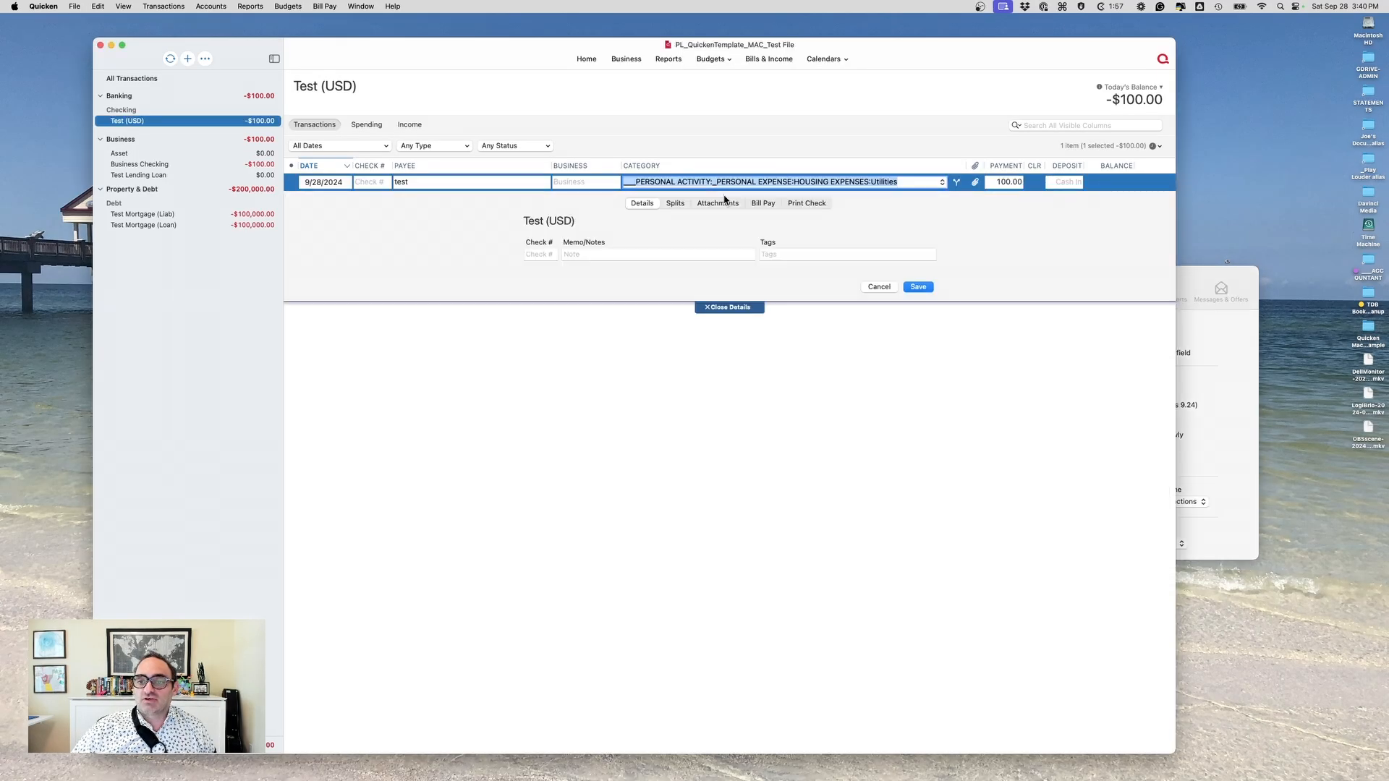
{"action": "left_click", "coordinate": [675, 203]}
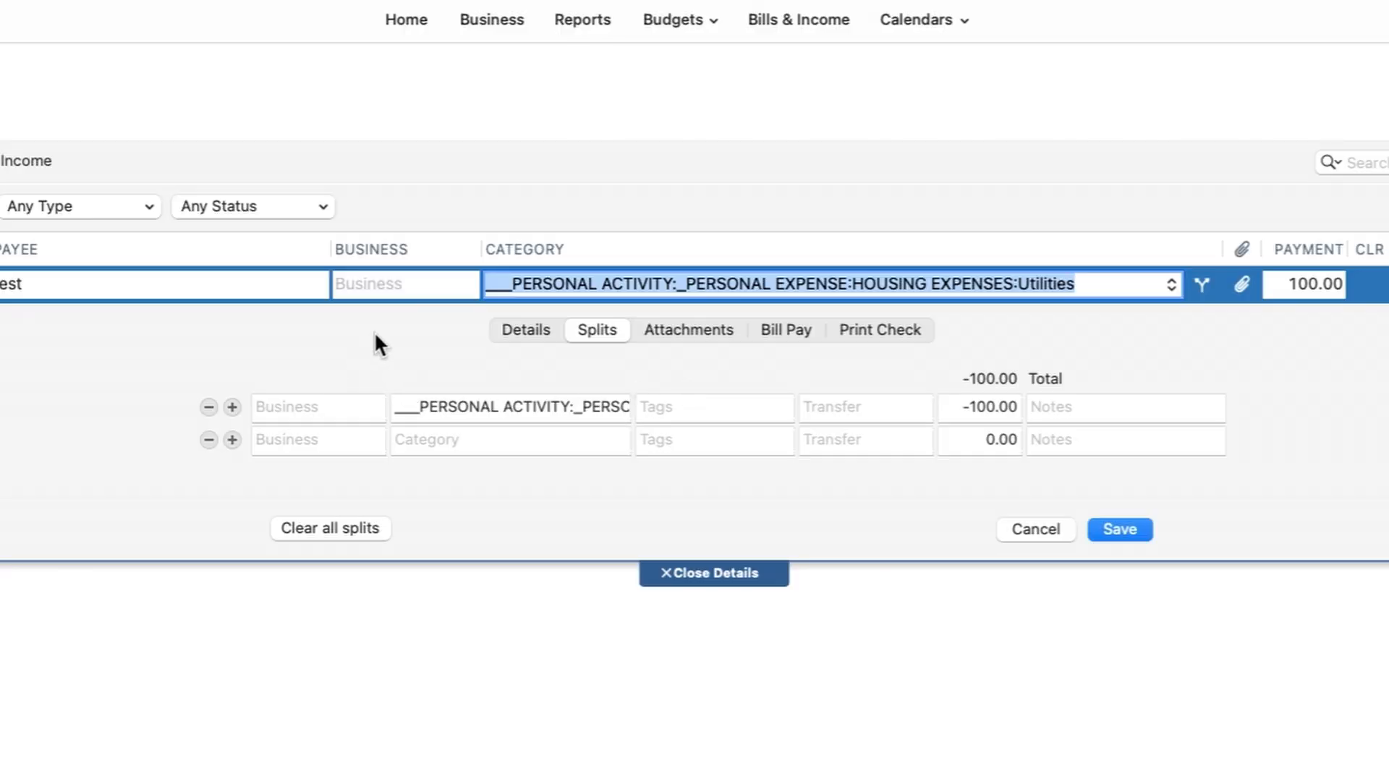
{"action": "left_click", "coordinate": [1028, 533]}
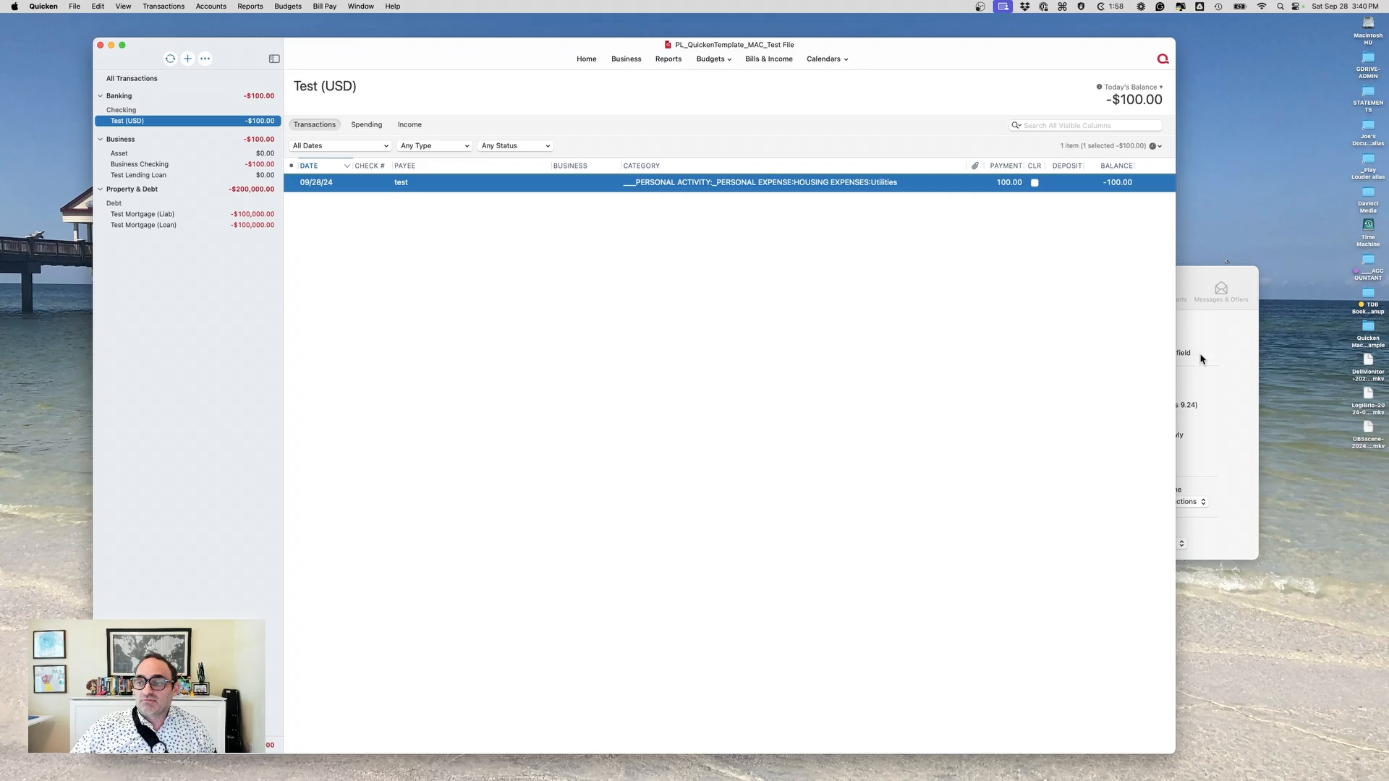
- Try automatically showing splits in the register on the test transaction, and turn the option back off
{"action": "key", "text": "super+comma"}
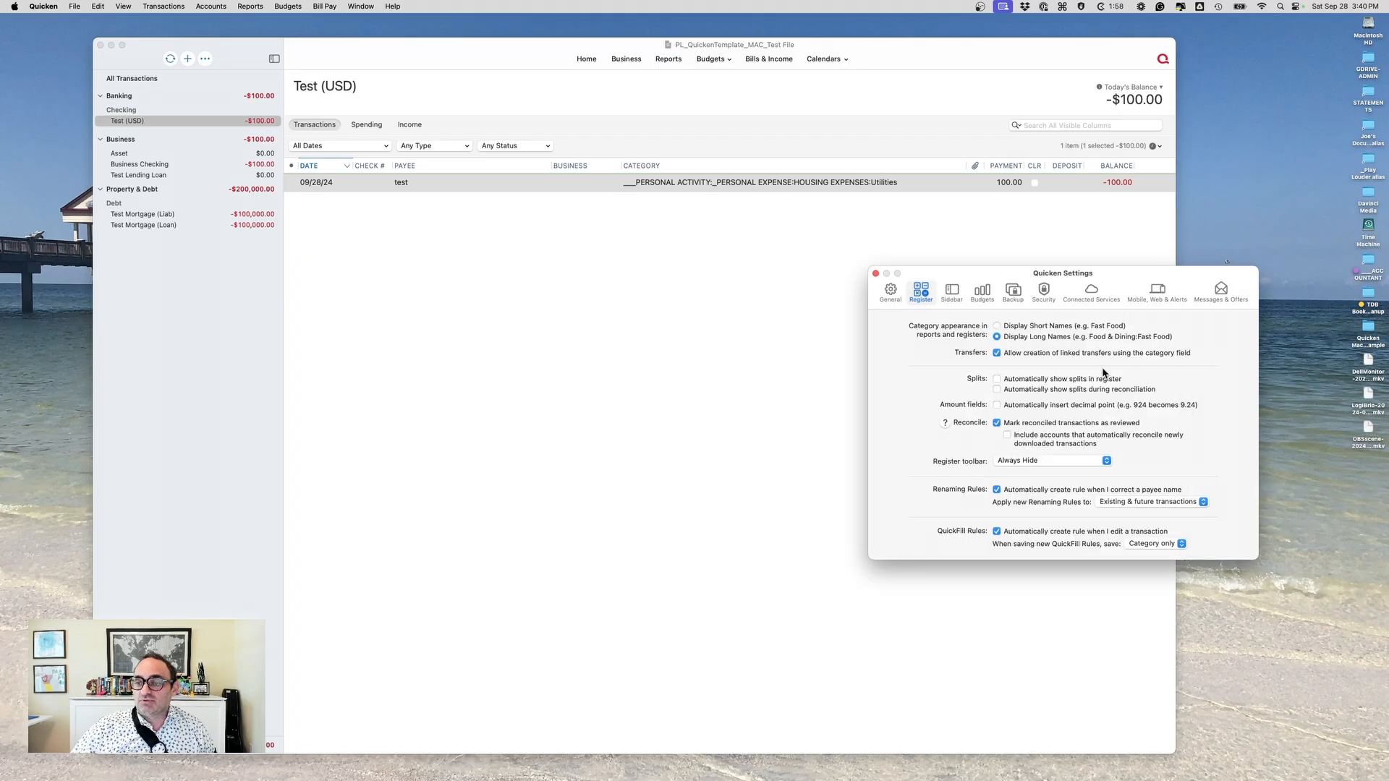
{"action": "left_click", "coordinate": [996, 379]}
{"action": "left_click", "coordinate": [745, 182]}
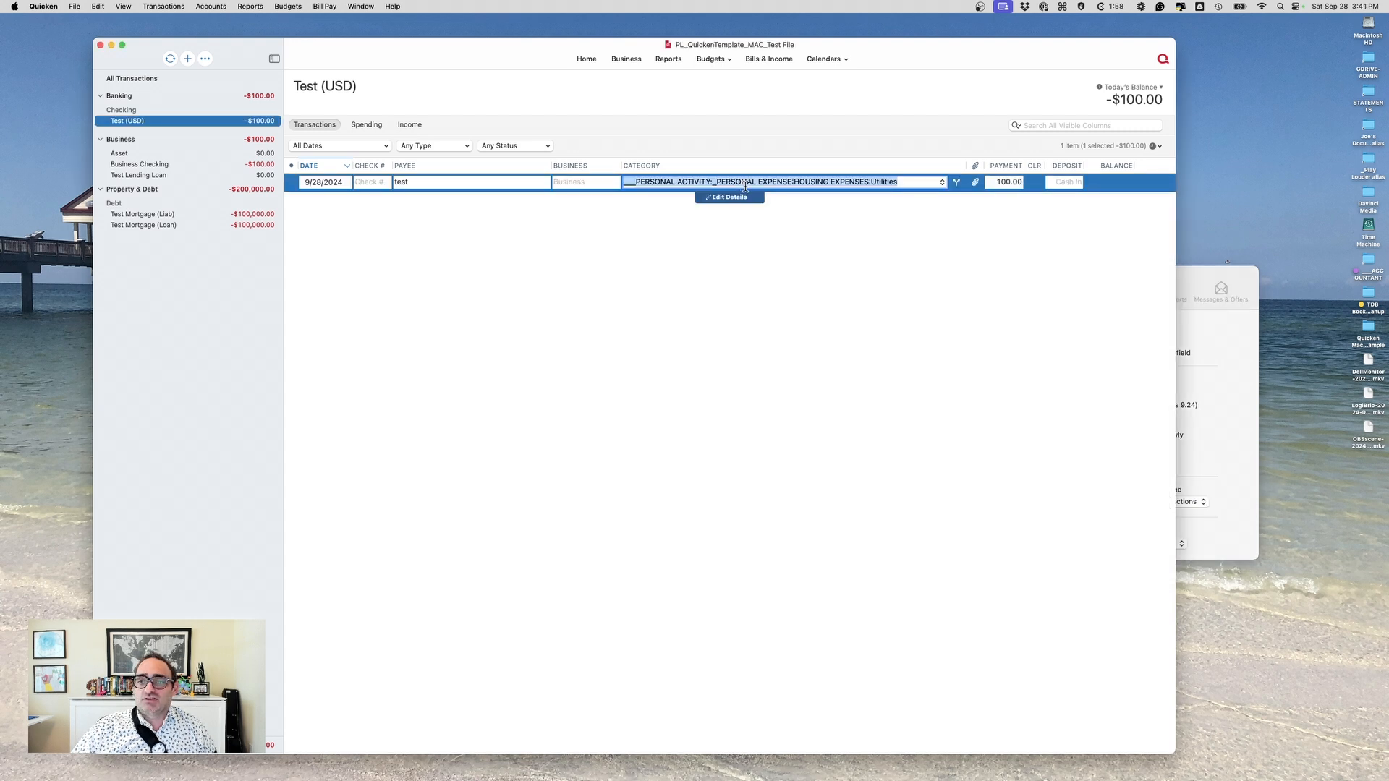
{"action": "left_click", "coordinate": [742, 197]}
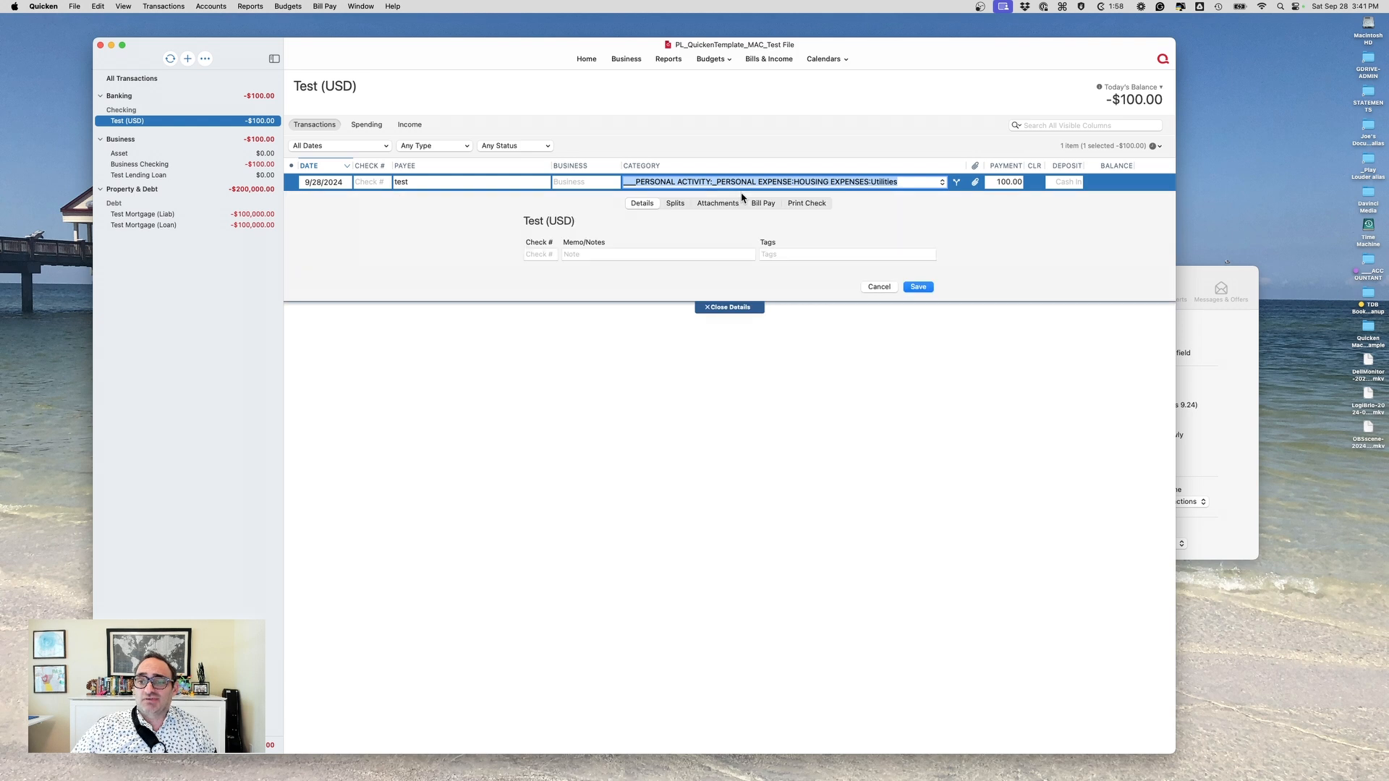
{"action": "left_click", "coordinate": [879, 287]}
{"action": "left_click", "coordinate": [1244, 372]}
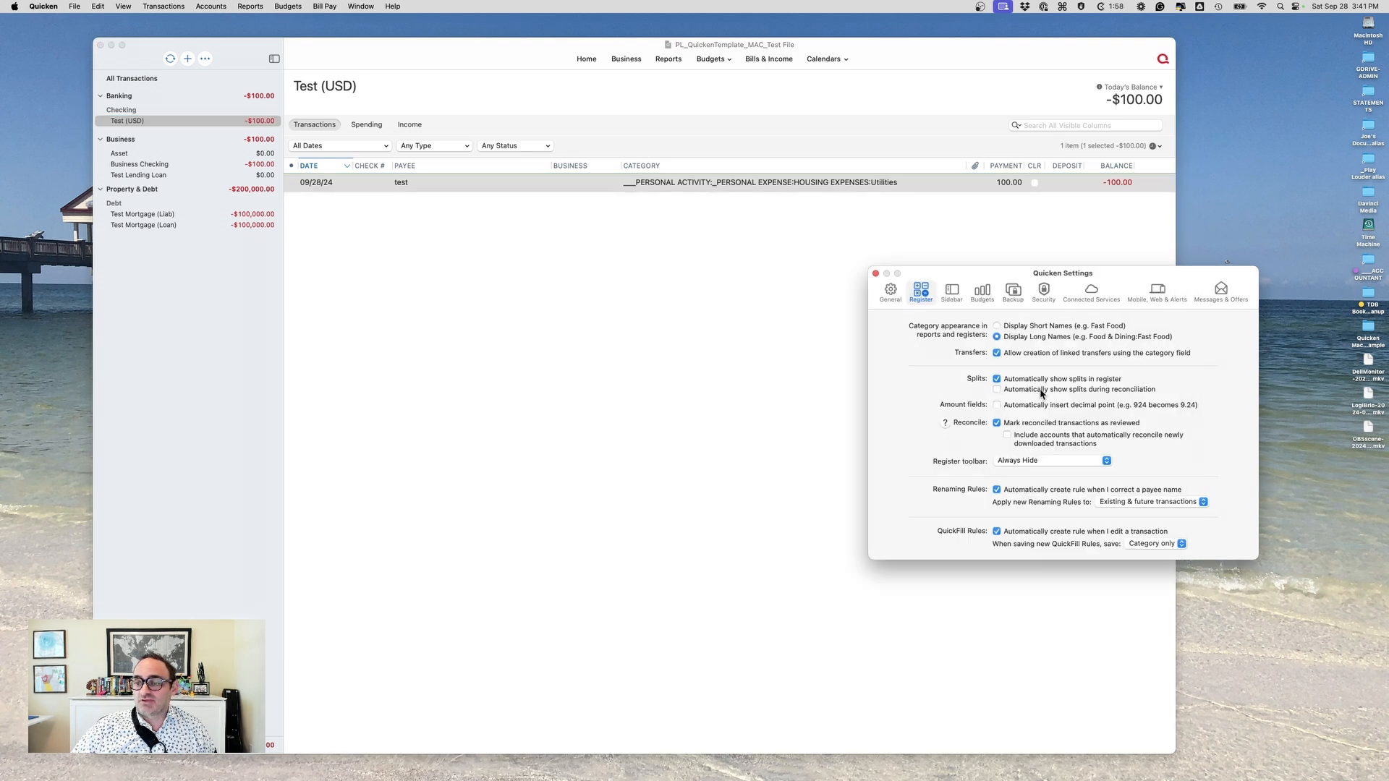
{"action": "left_click", "coordinate": [998, 379]}
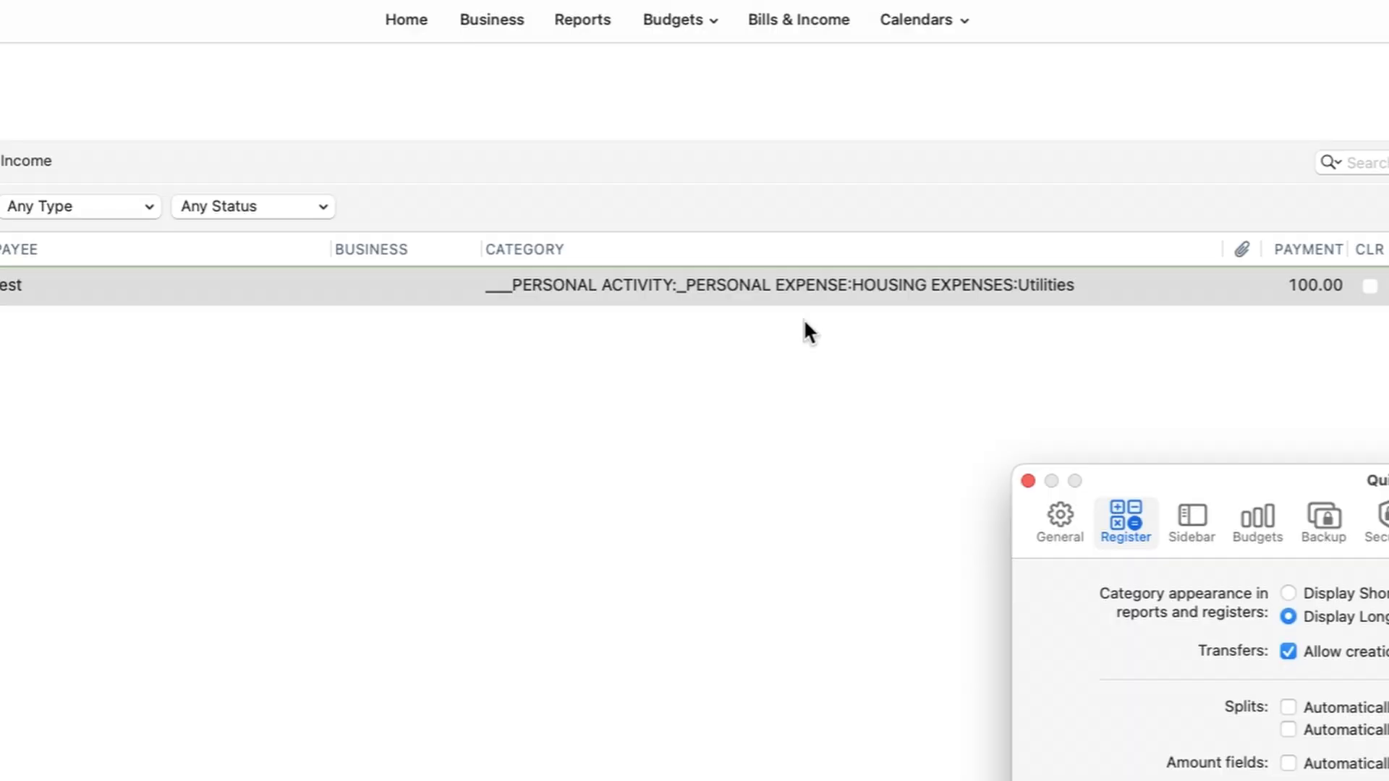
- Examine the Attachments, Bill Pay, Print Check and Details sections of the test transaction
{"action": "left_click", "coordinate": [757, 183]}
{"action": "left_click", "coordinate": [758, 183]}
{"action": "left_click", "coordinate": [737, 196]}
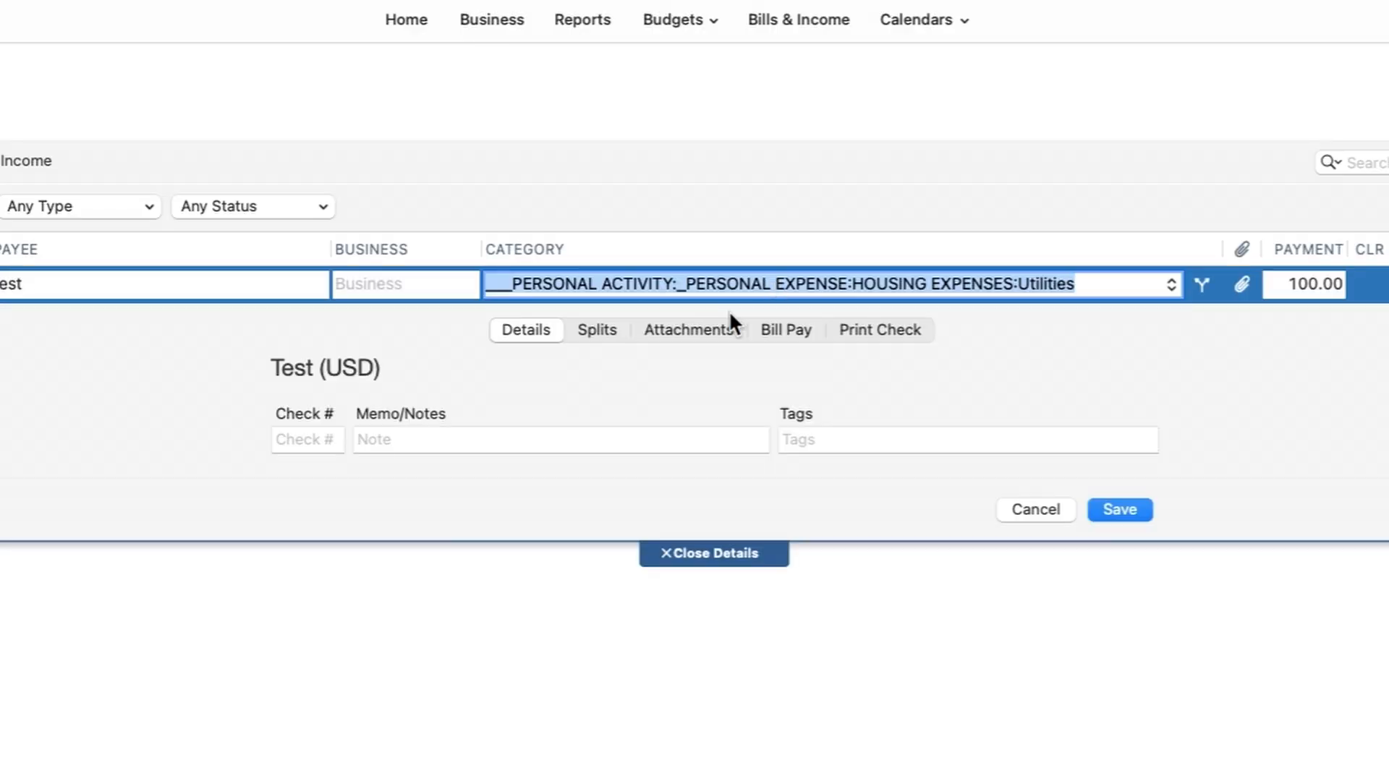
{"action": "left_click", "coordinate": [718, 332]}
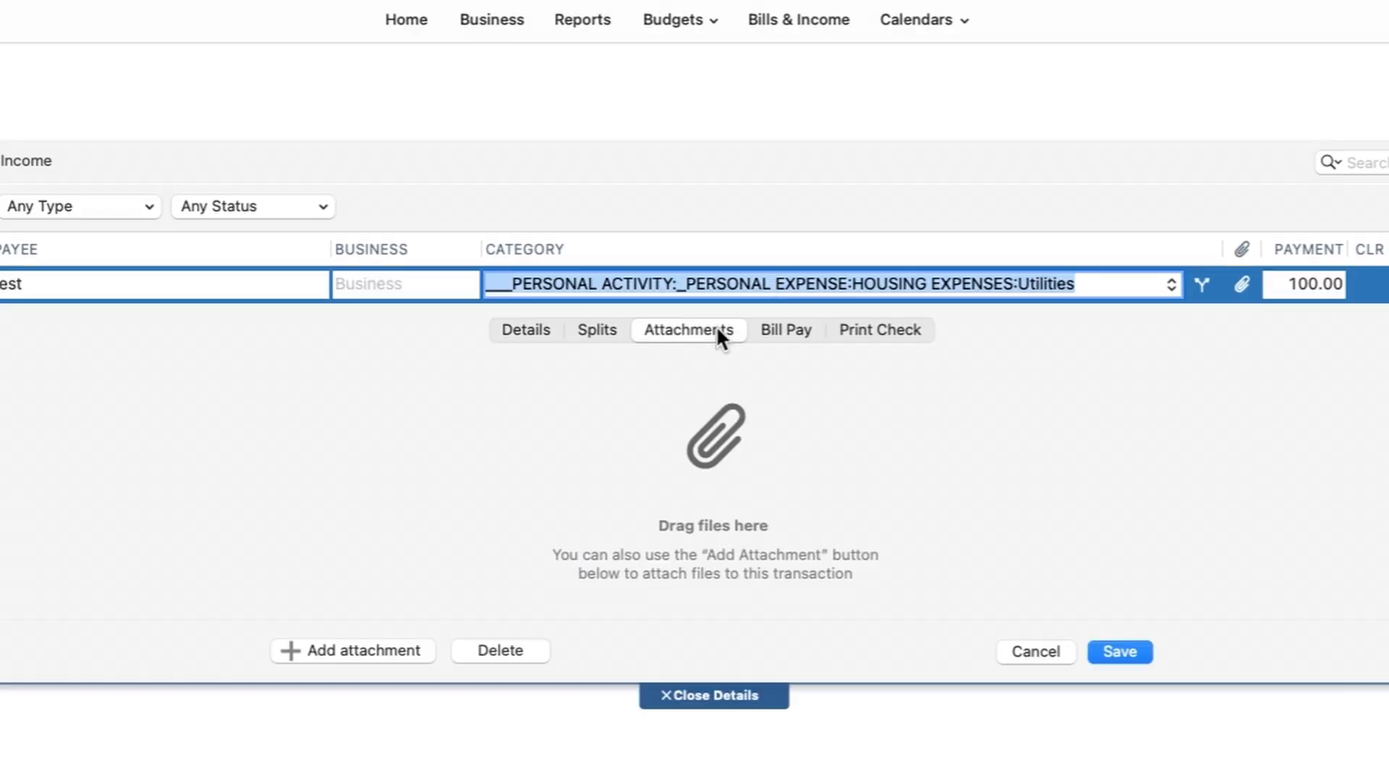
{"action": "left_click", "coordinate": [787, 328]}
{"action": "left_click", "coordinate": [879, 327]}
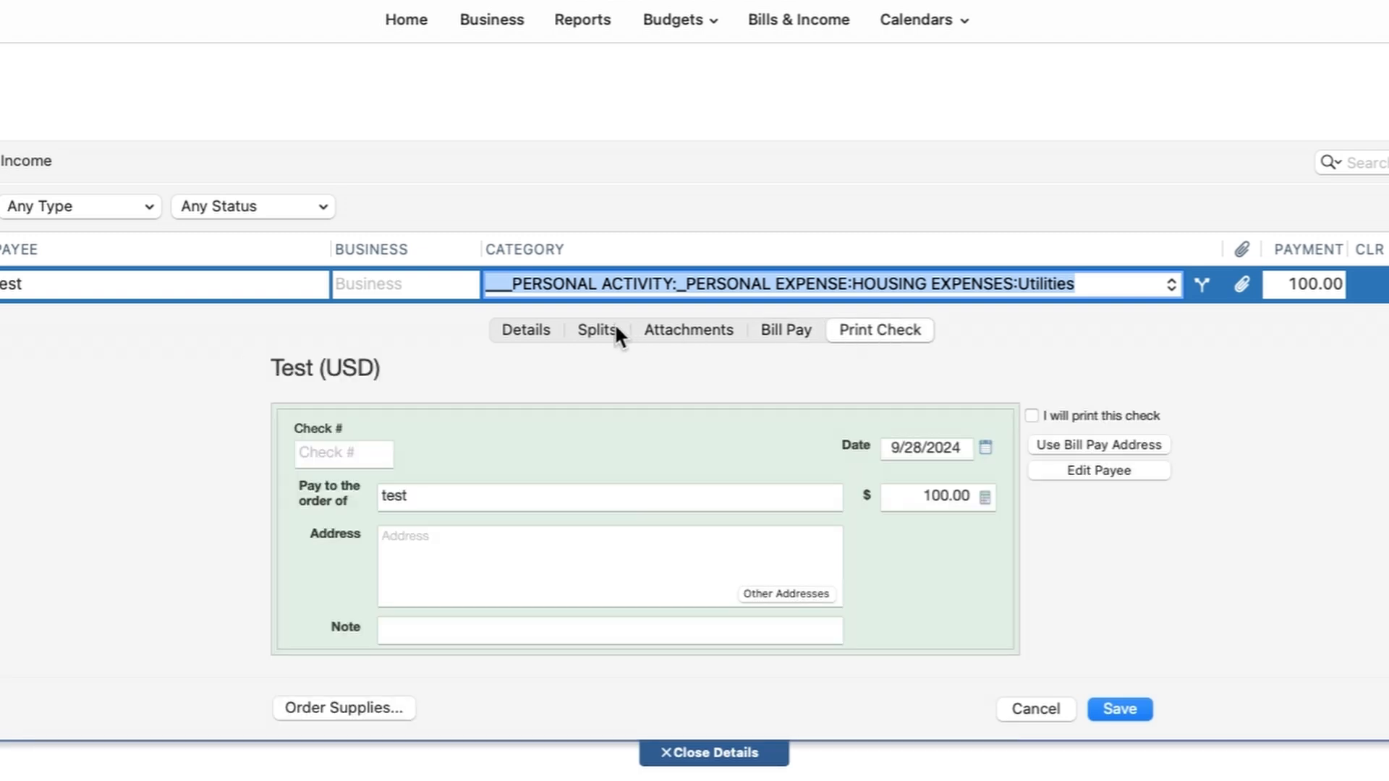
{"action": "left_click", "coordinate": [520, 330]}
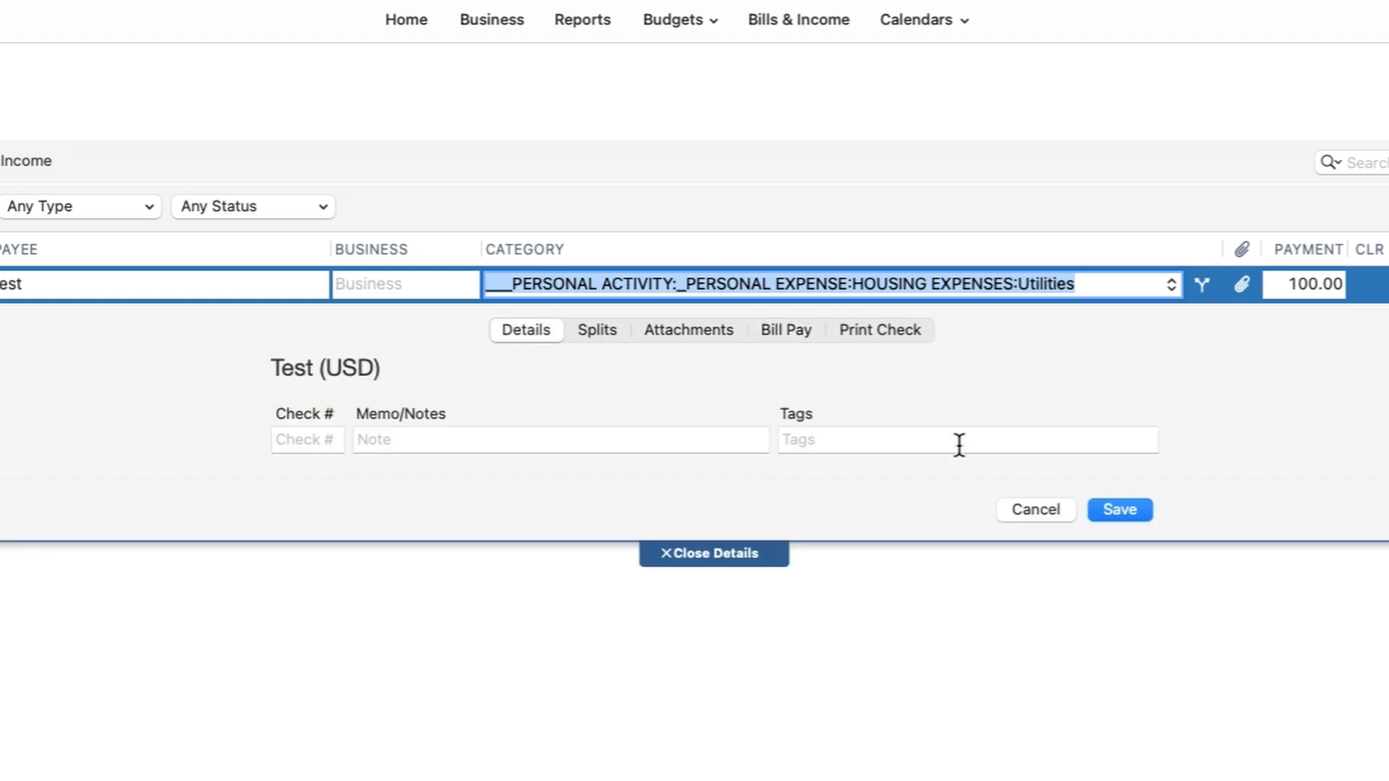
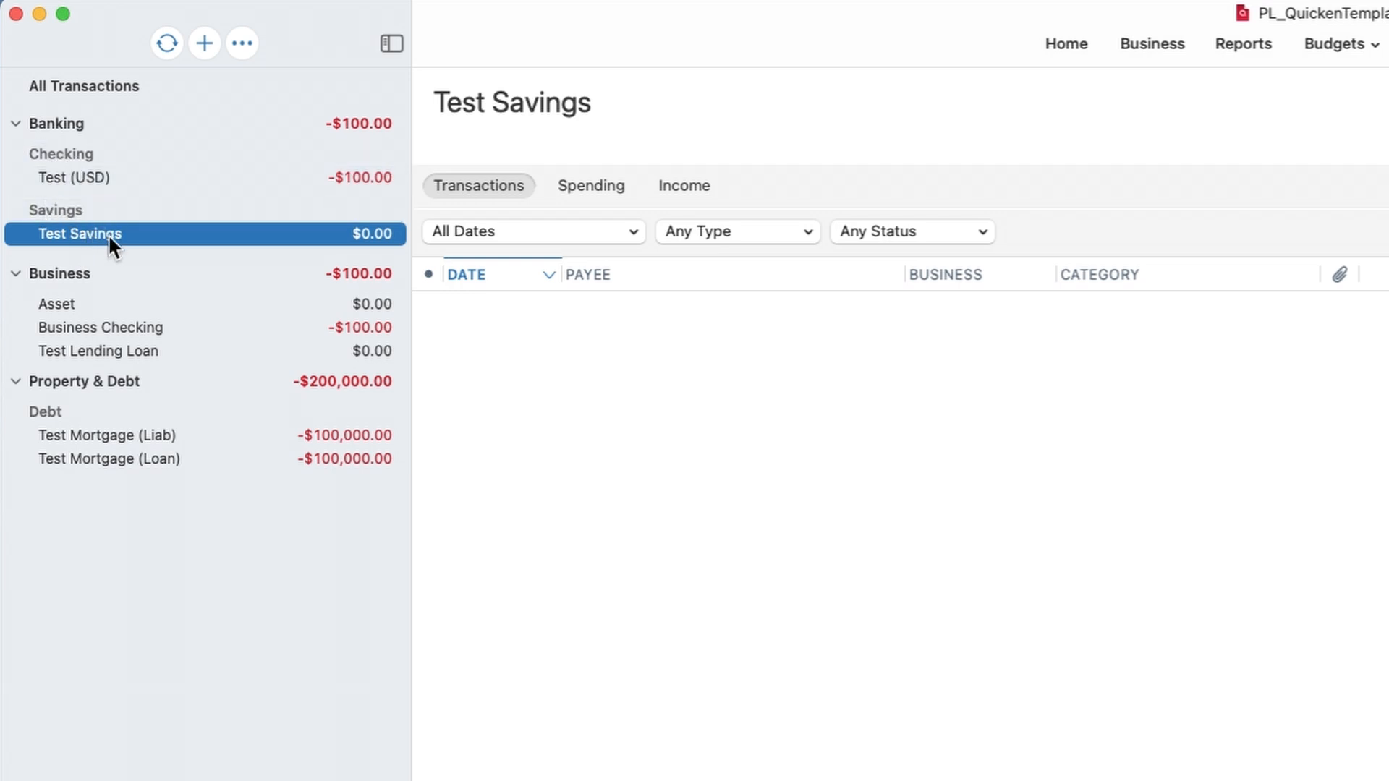
- Try the sidebar's Group Balances, Sub-Group Balances, Account Balances and Show Cents options one by one, restoring each original setting
{"action": "left_click", "coordinate": [16, 210]}
{"action": "left_click", "coordinate": [16, 208]}
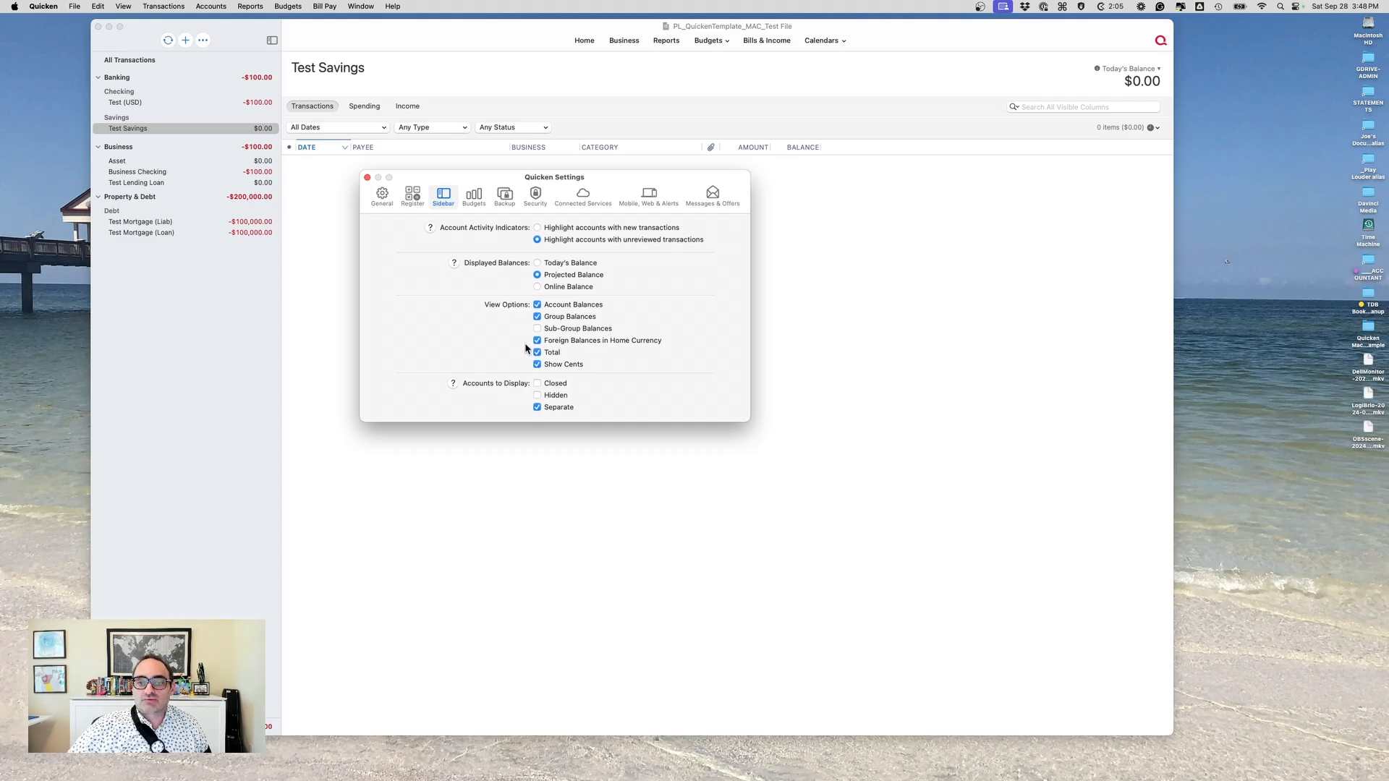
{"action": "left_click", "coordinate": [535, 317]}
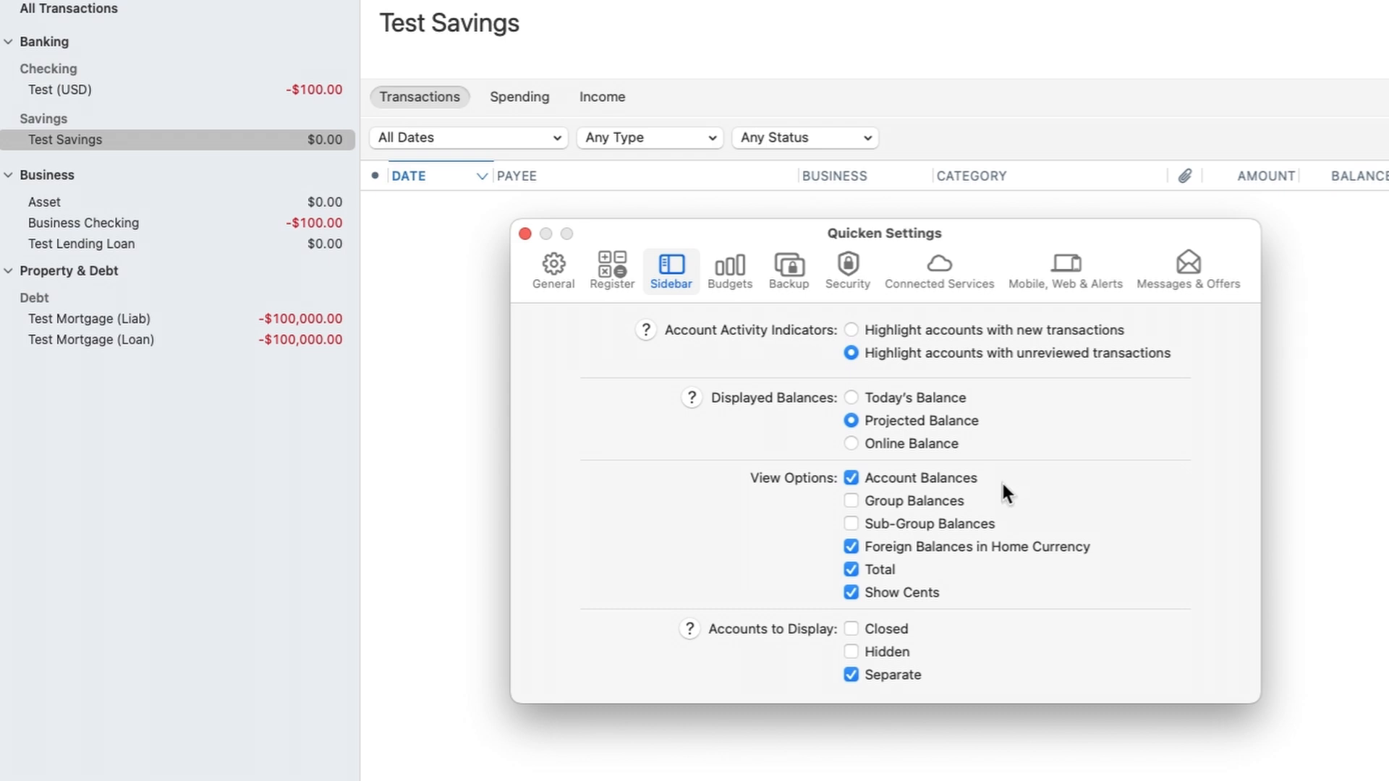
{"action": "left_click", "coordinate": [849, 524]}
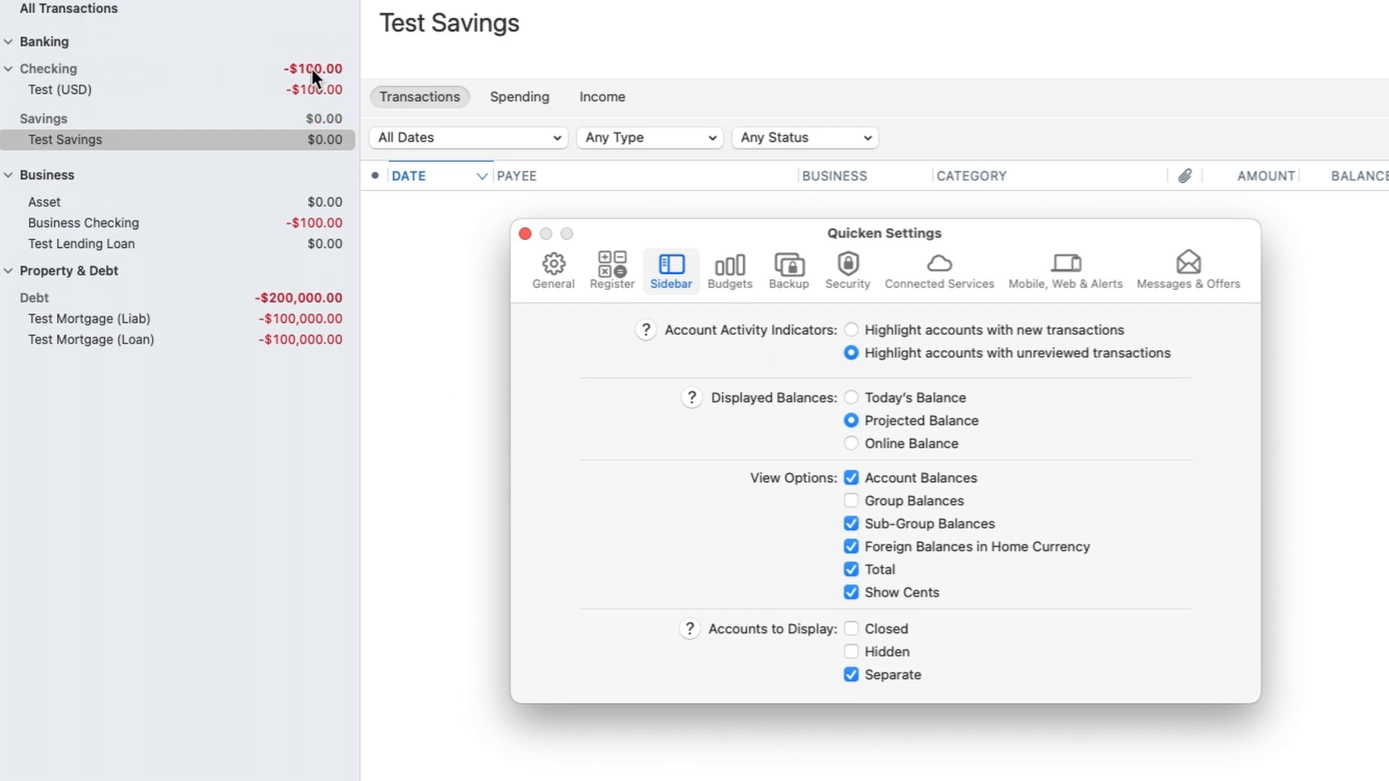
{"action": "left_click", "coordinate": [851, 523]}
{"action": "left_click", "coordinate": [851, 477]}
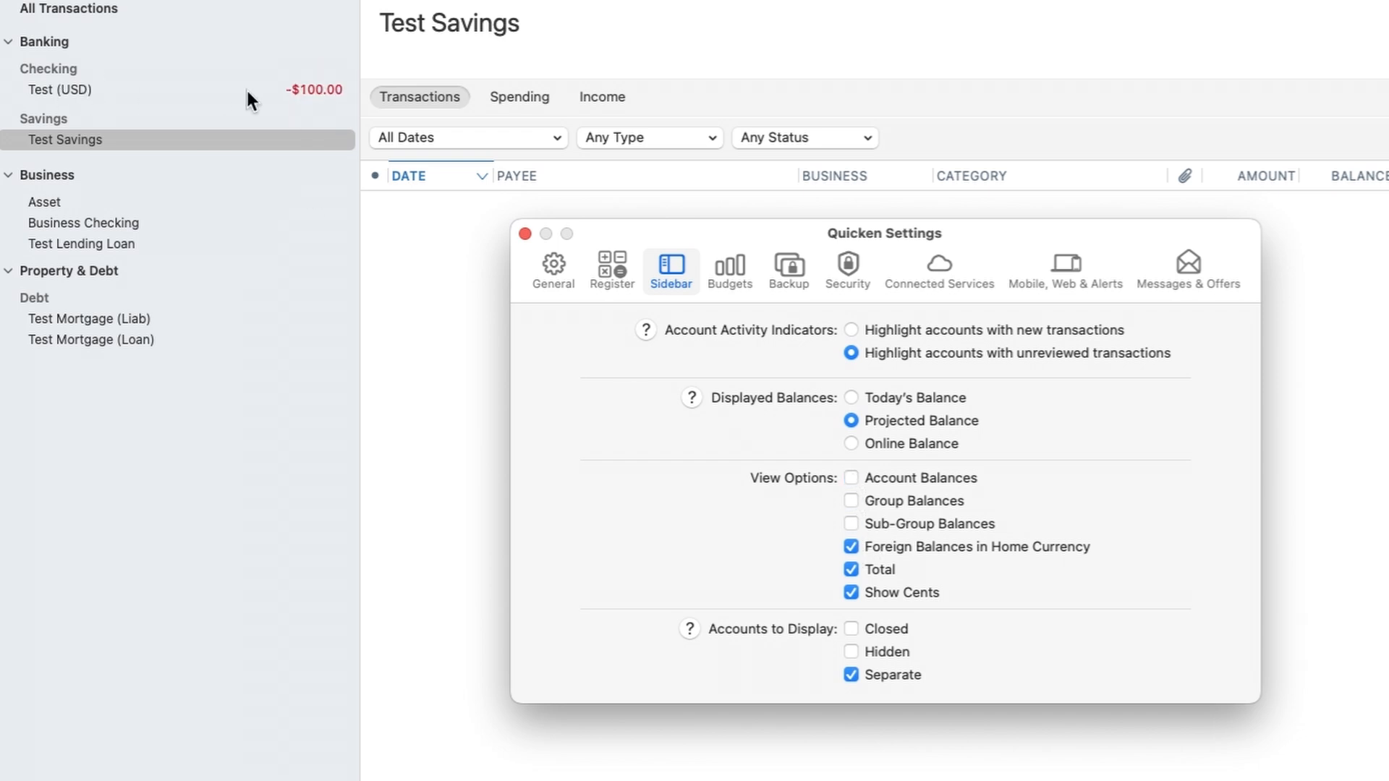
{"action": "left_click", "coordinate": [852, 477]}
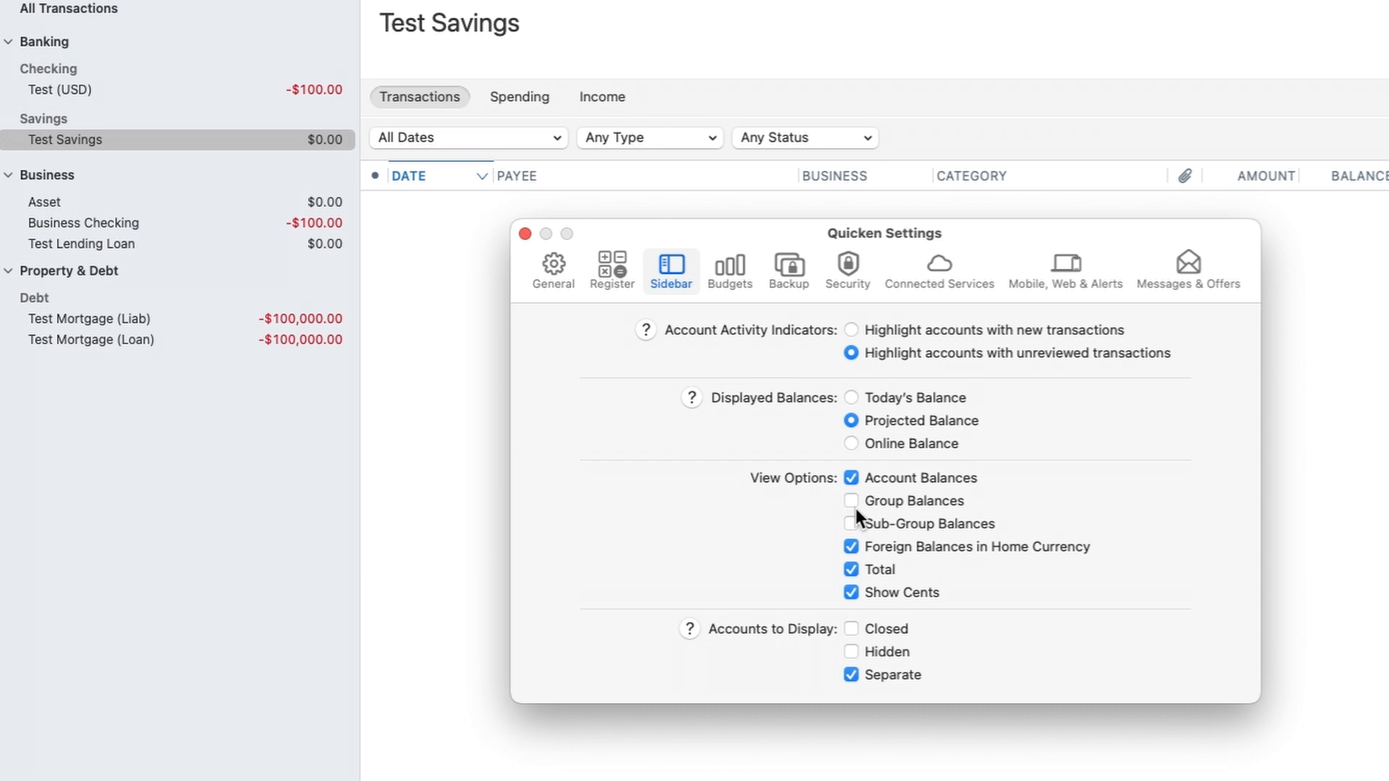
{"action": "left_click", "coordinate": [852, 501]}
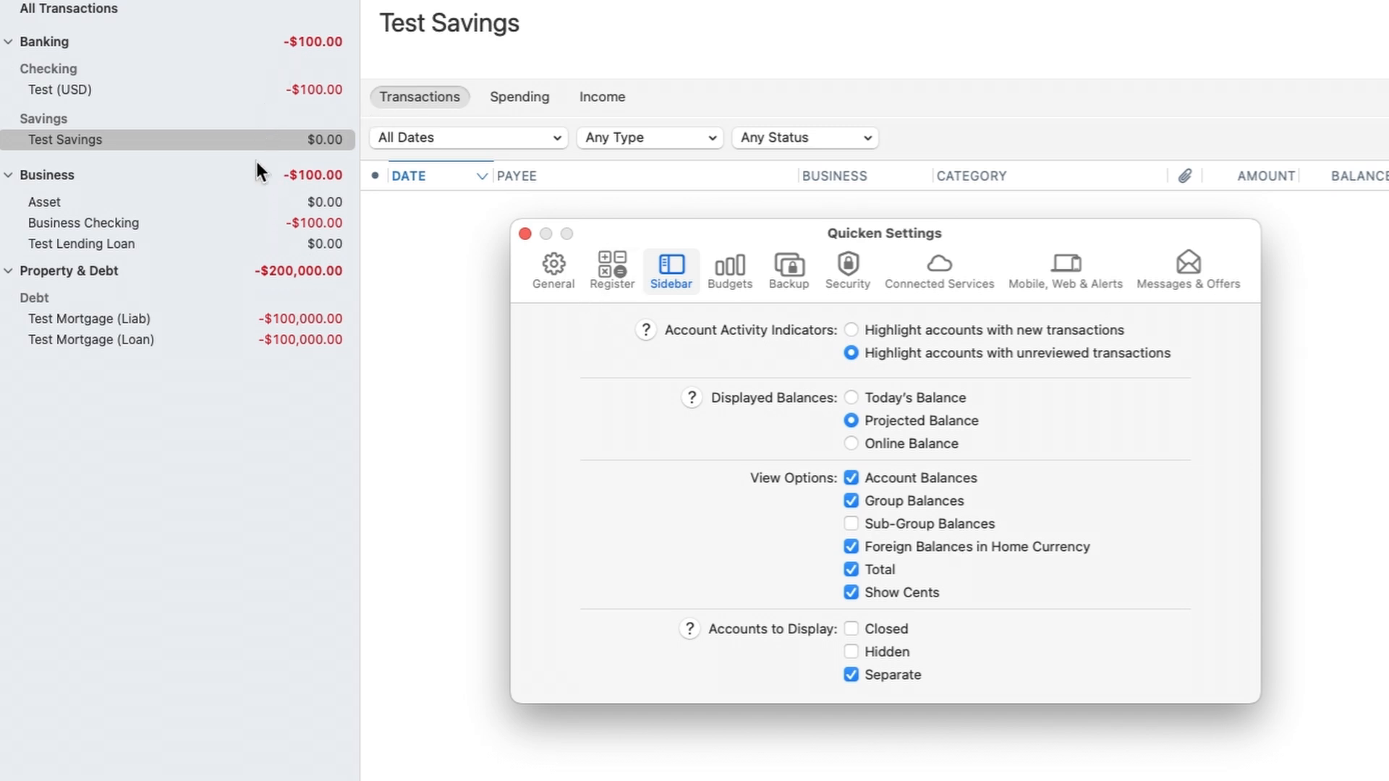
{"action": "left_click", "coordinate": [850, 592]}
{"action": "left_click", "coordinate": [850, 593]}
- Review the Budgets settings and open the Backup settings
{"action": "left_click", "coordinate": [731, 279]}
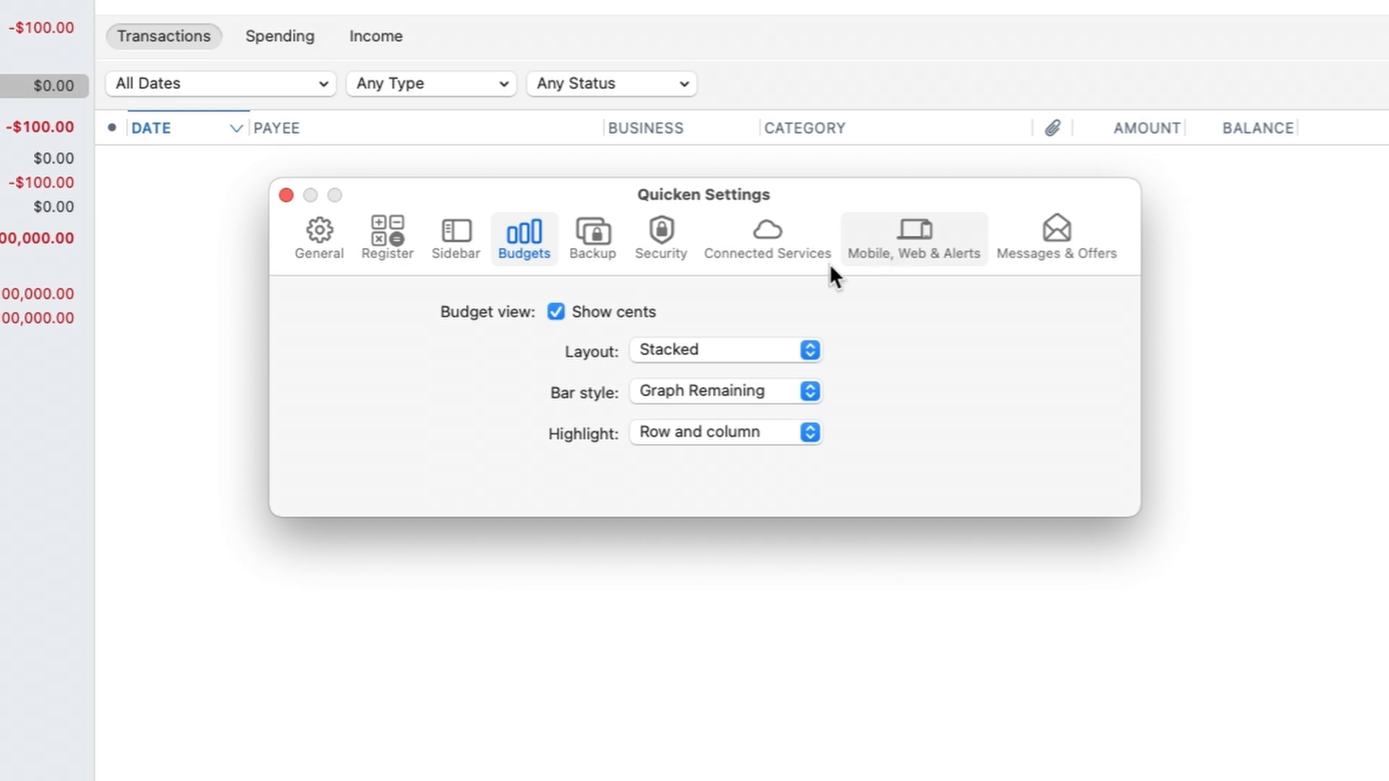
{"action": "left_click", "coordinate": [593, 246]}
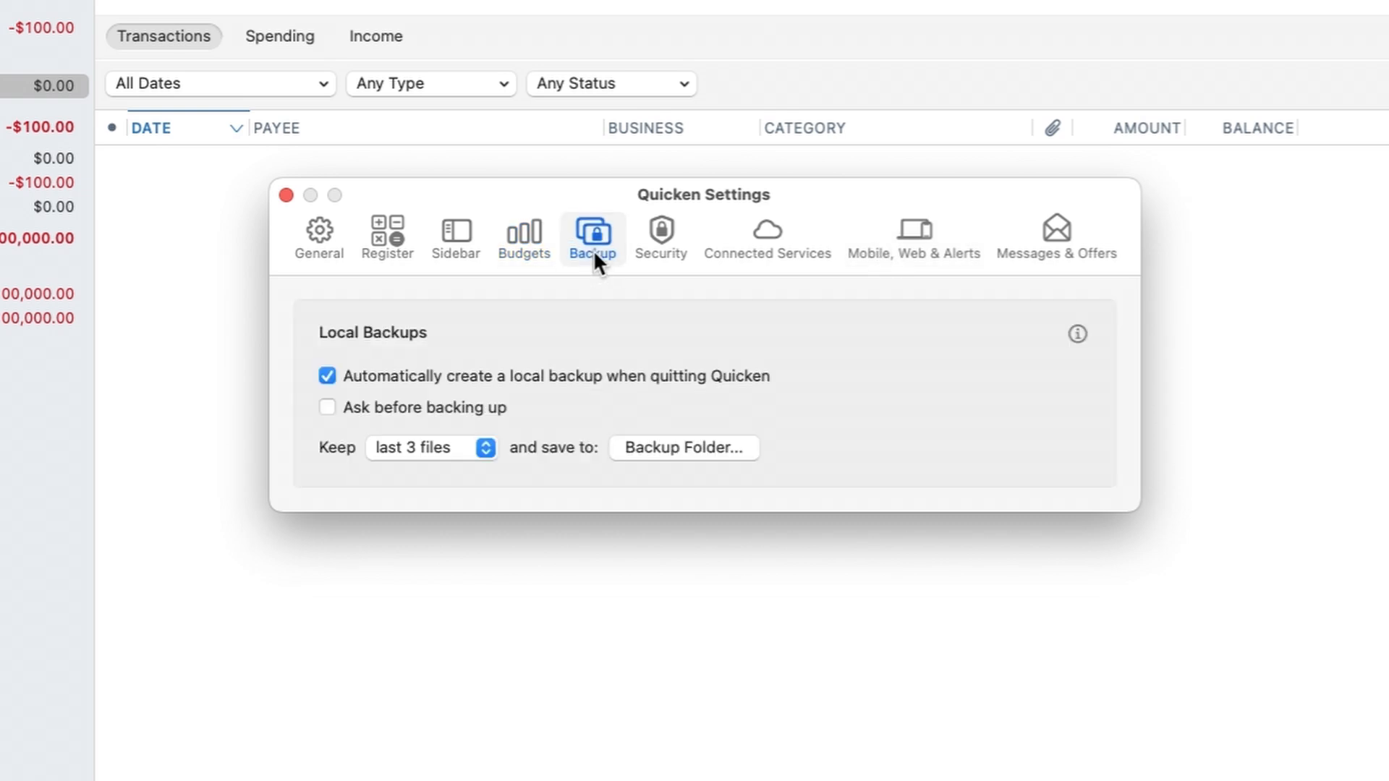
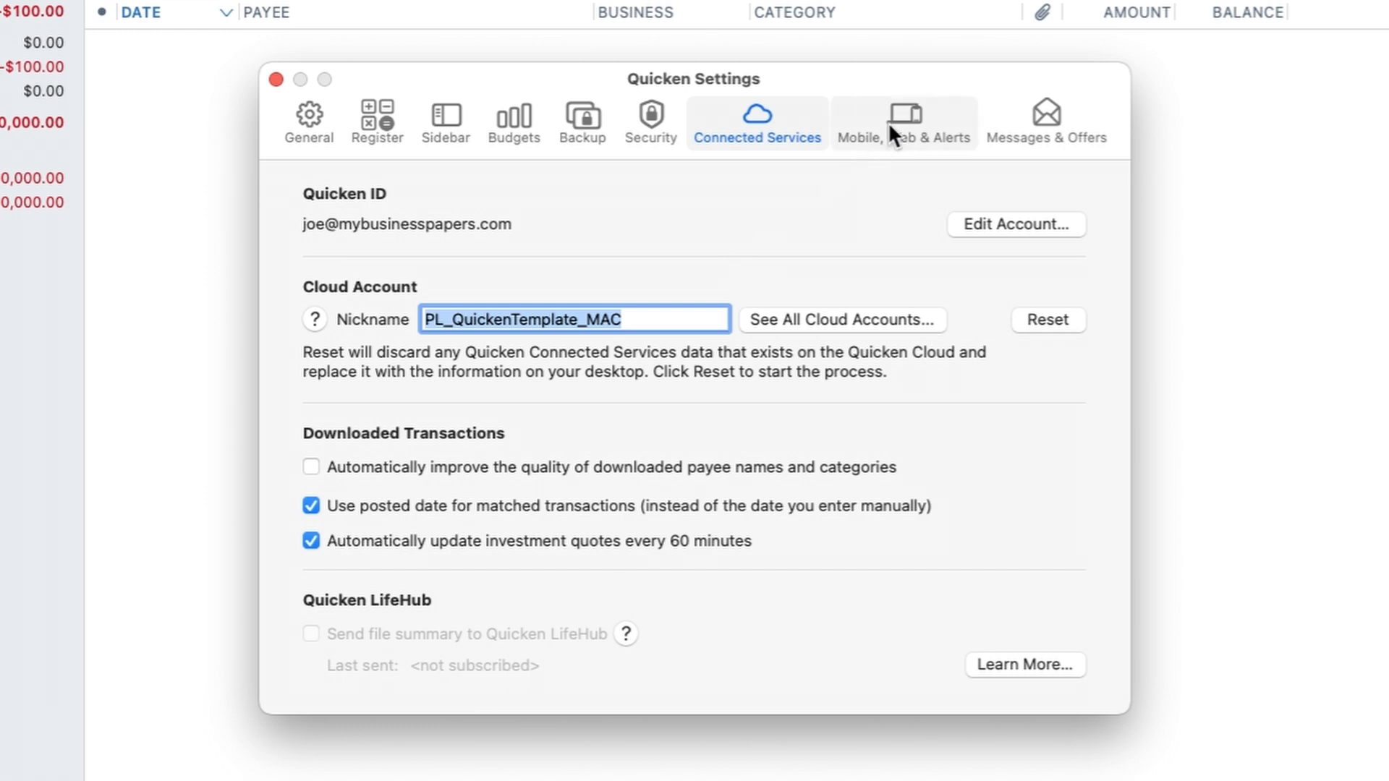
- Review the Mobile, Web & Alerts and Messages & Offers settings, and close the settings
{"action": "left_click", "coordinate": [905, 105]}
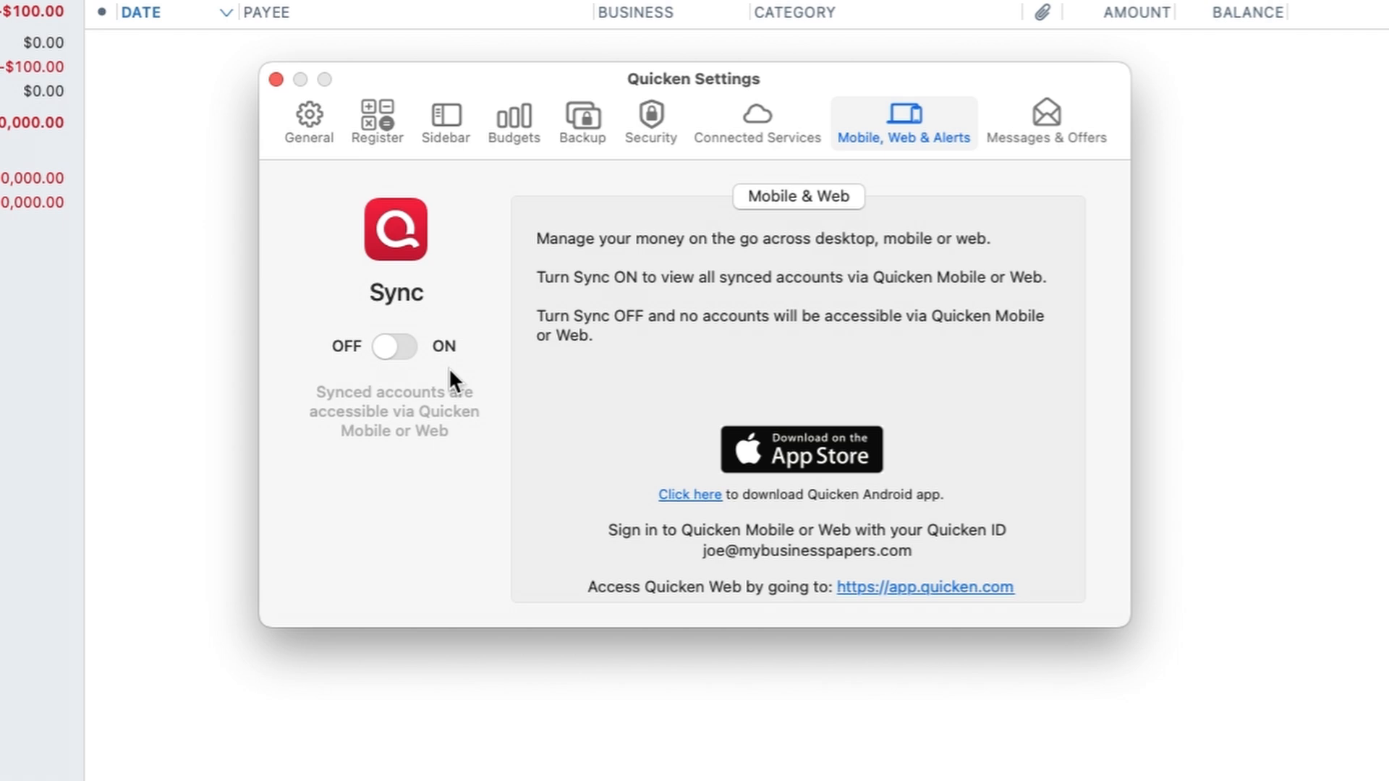
{"action": "left_click", "coordinate": [1045, 125]}
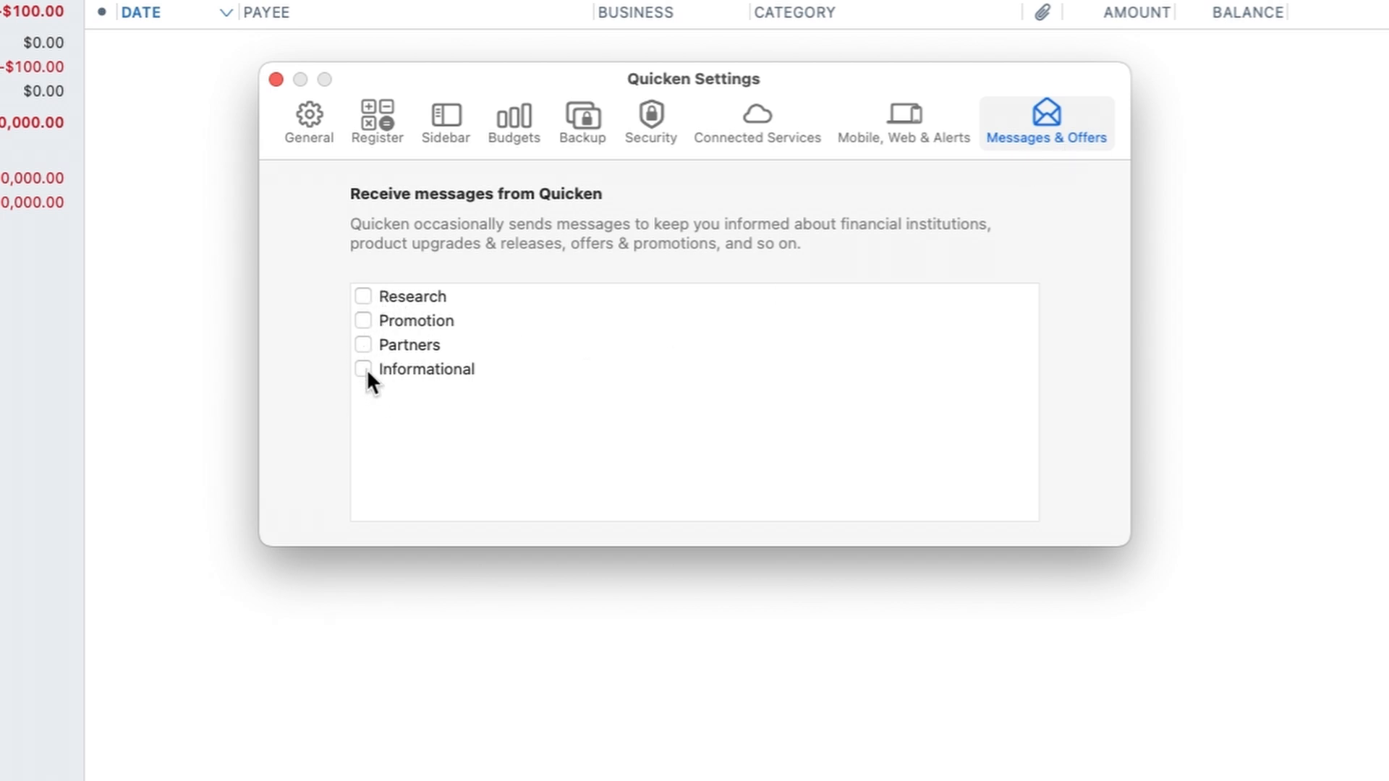
{"action": "left_click", "coordinate": [276, 79]}
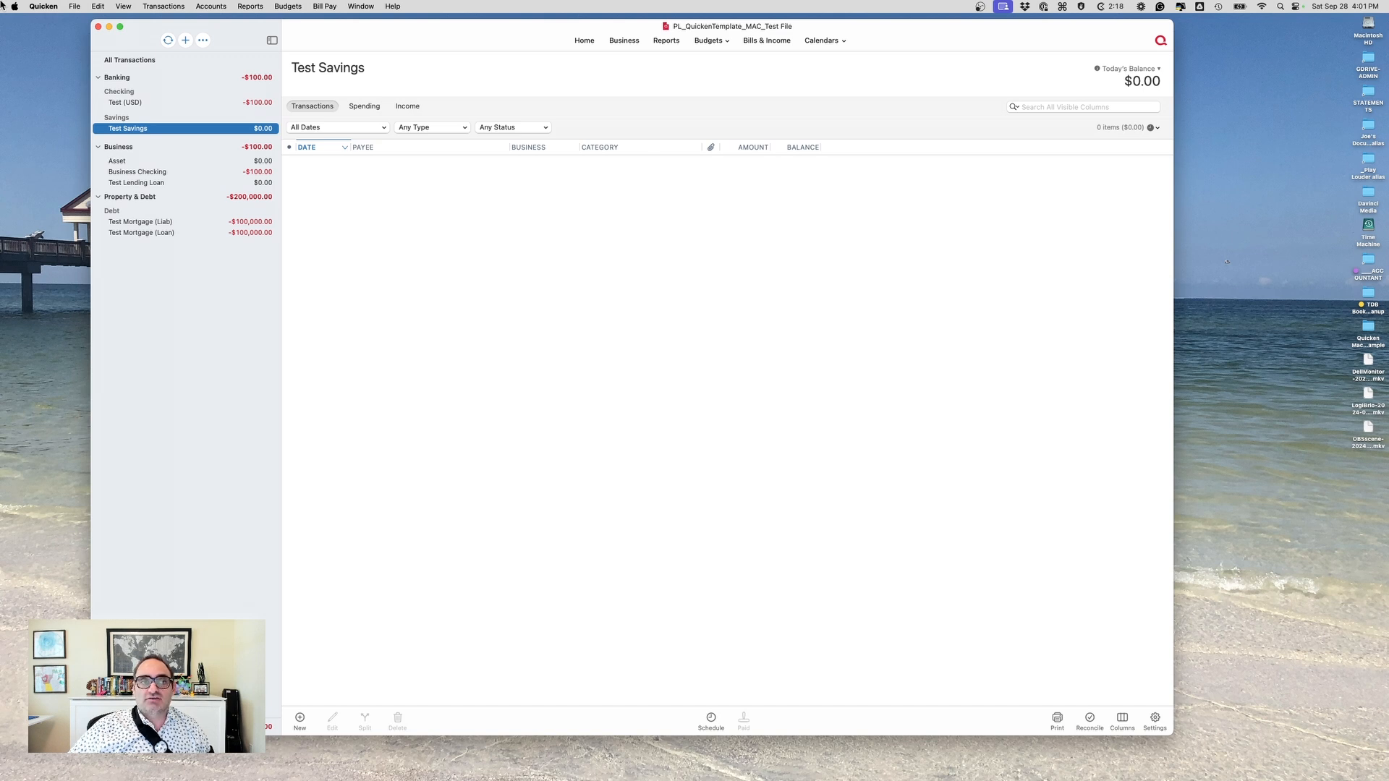
- Try register text size 18 with Tiny row height on the Test Savings register, and cancel the changes
{"action": "left_click", "coordinate": [124, 6]}
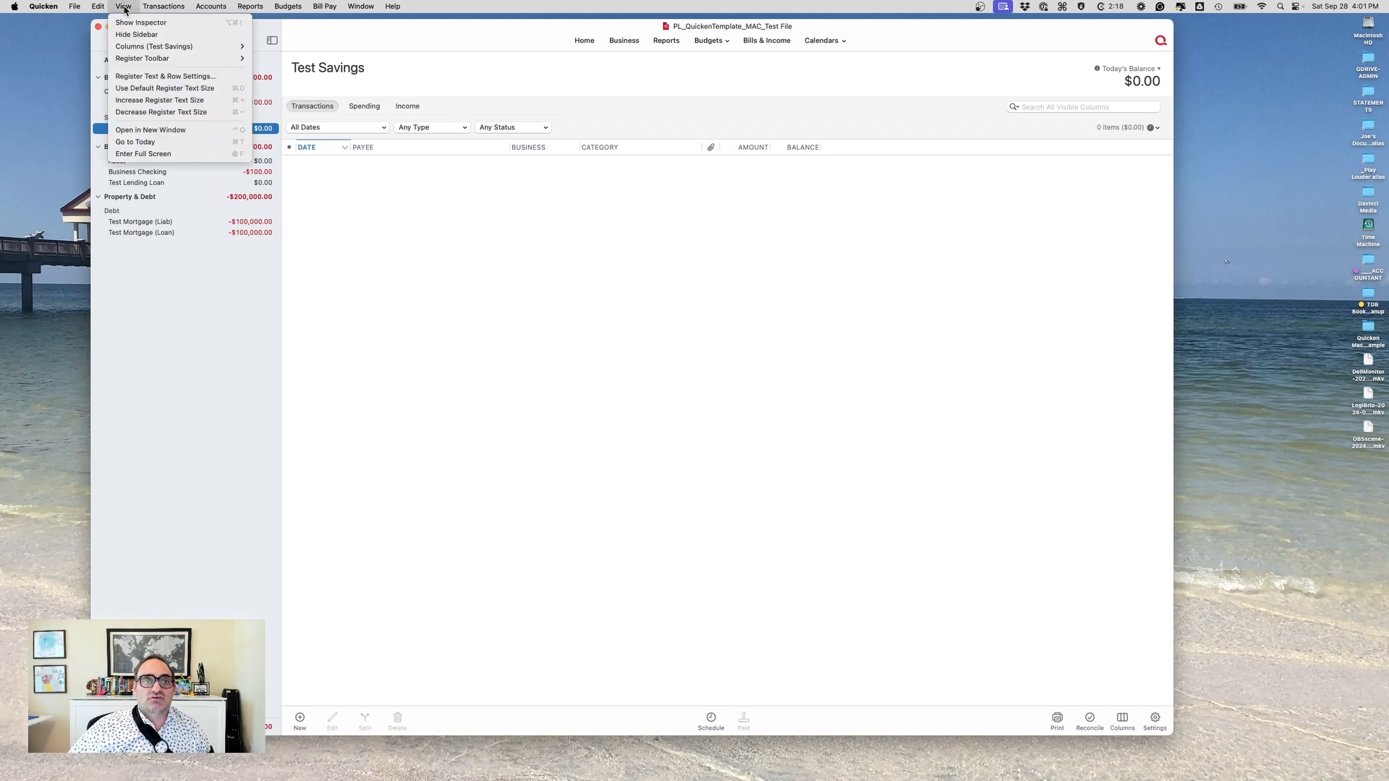
{"action": "left_click", "coordinate": [152, 76]}
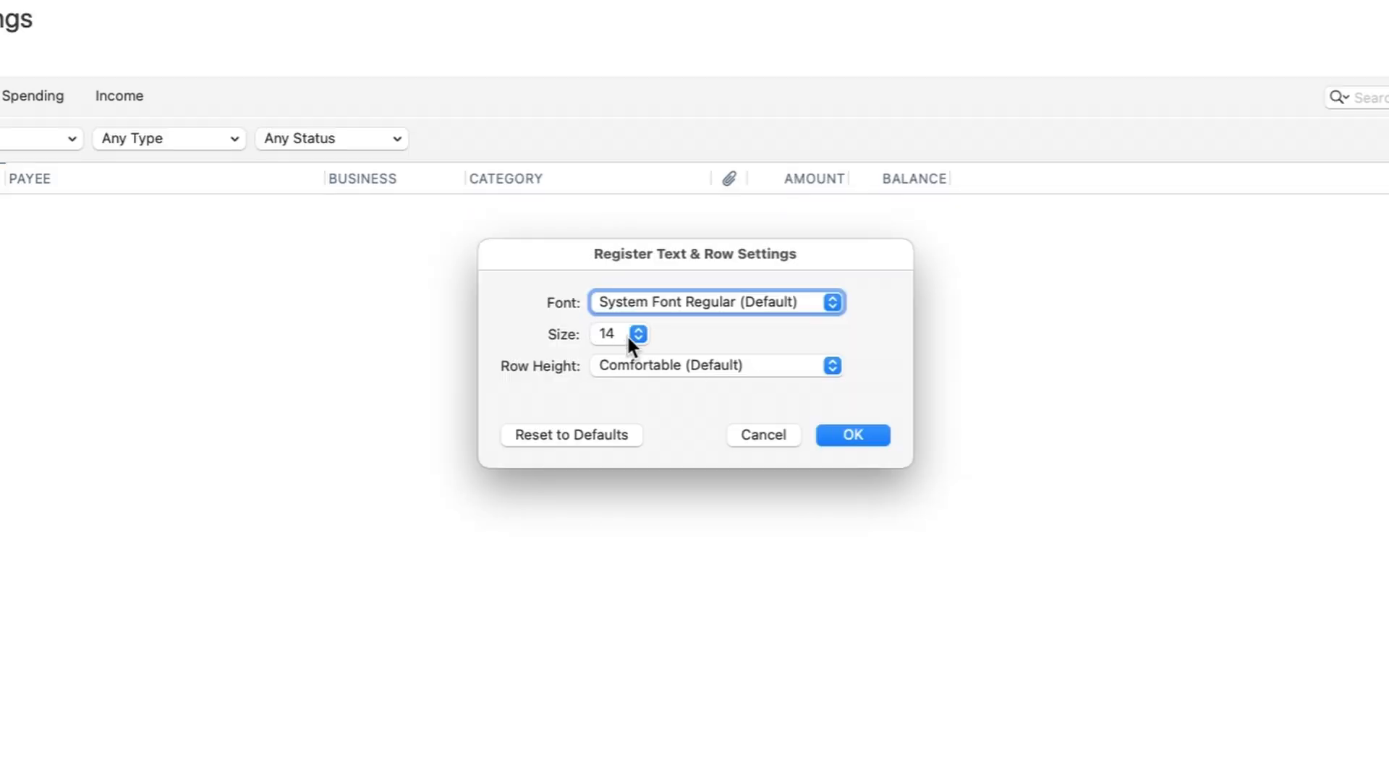
{"action": "left_click", "coordinate": [628, 337]}
{"action": "left_click", "coordinate": [638, 434]}
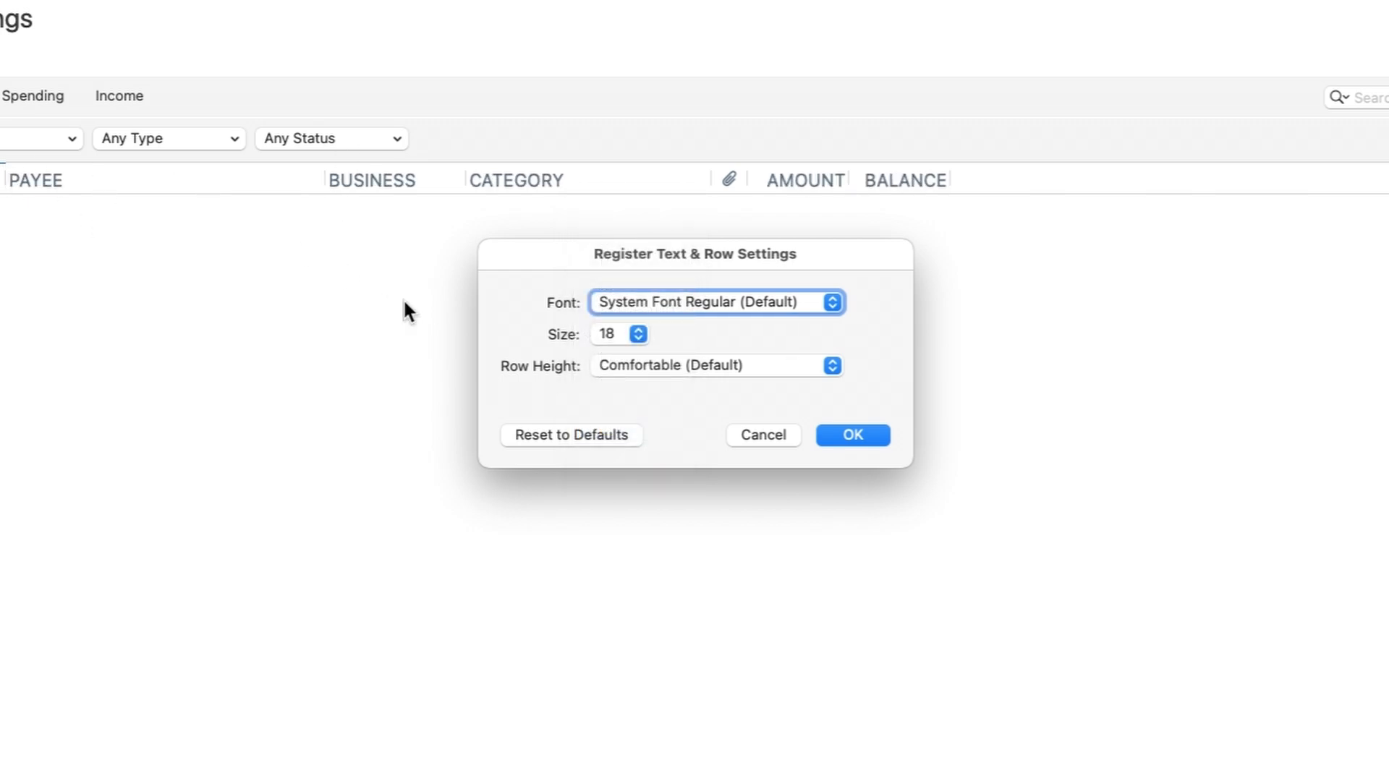
{"action": "left_click", "coordinate": [656, 362]}
{"action": "left_click", "coordinate": [650, 436]}
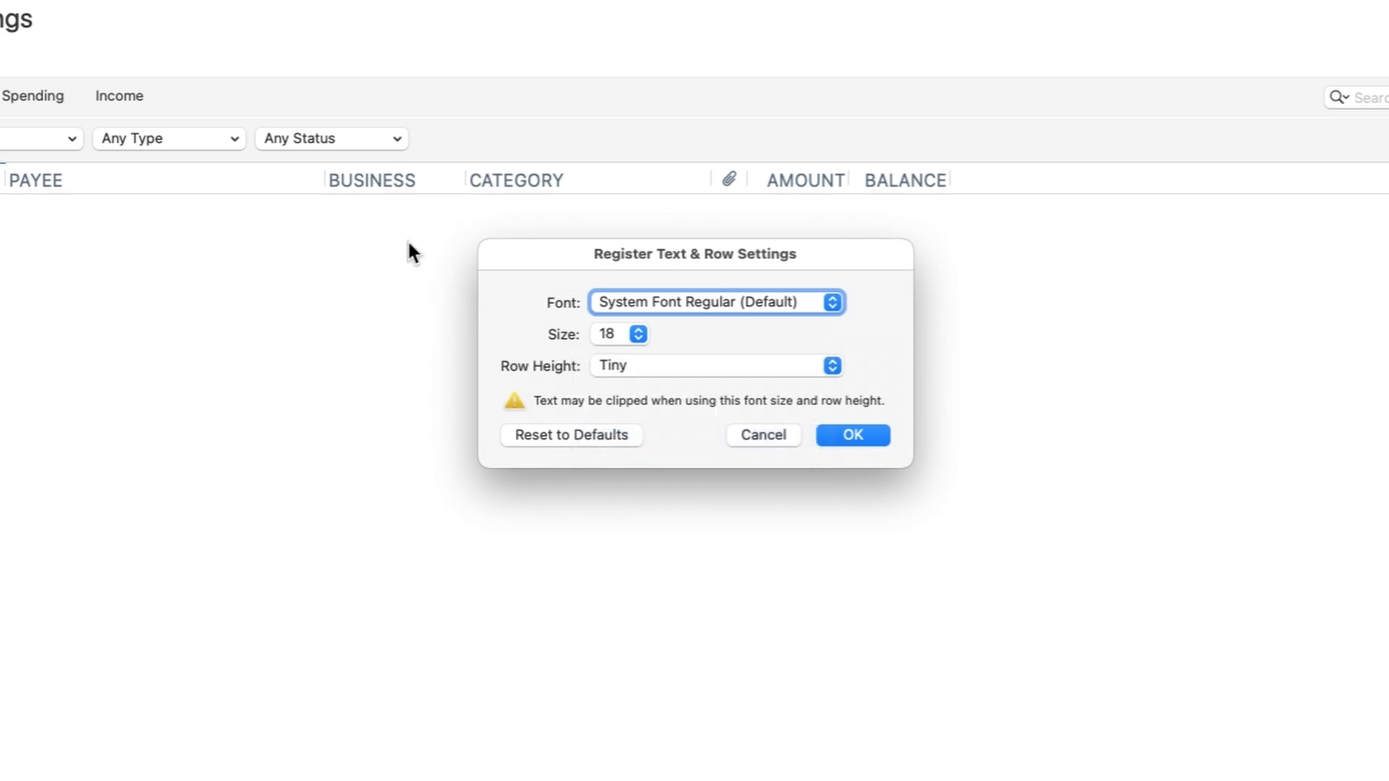
{"action": "left_click", "coordinate": [763, 435]}
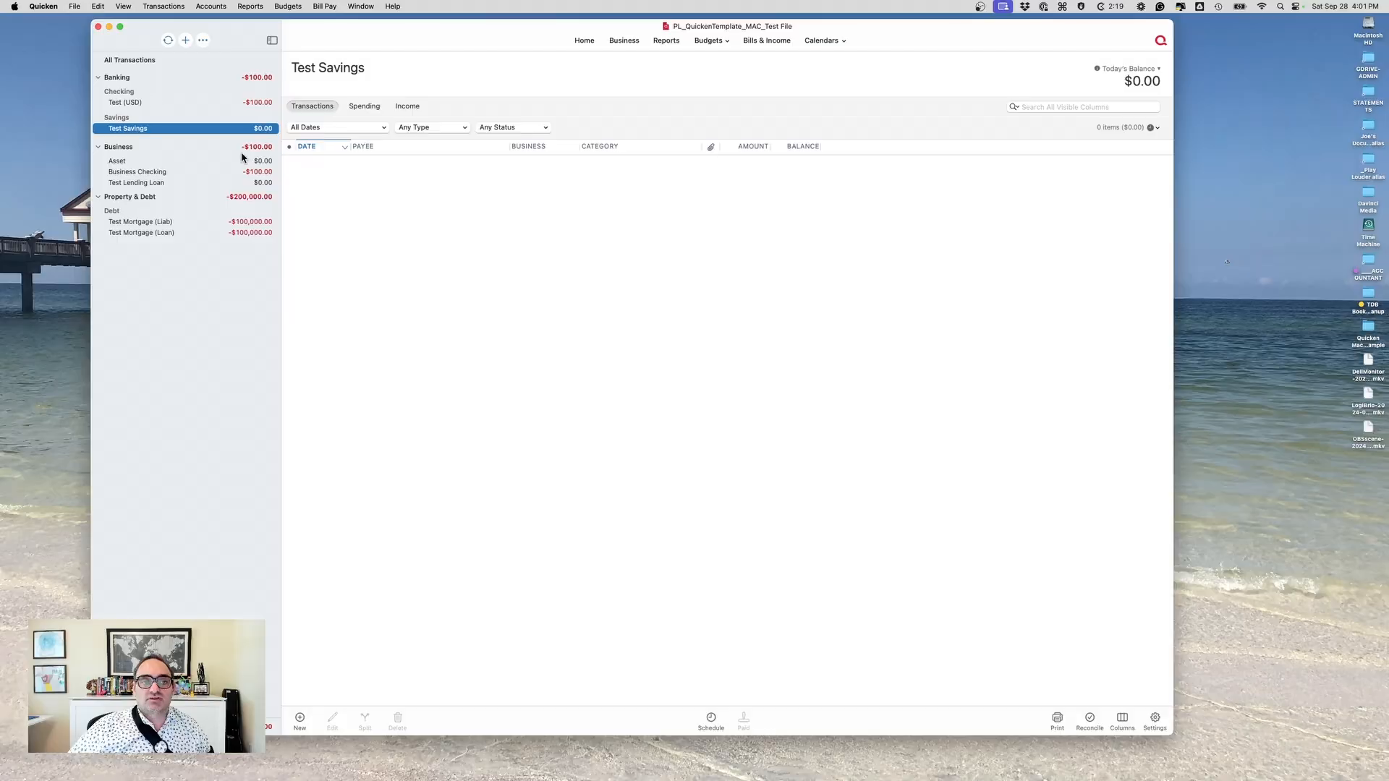
- Open the Test (USD) account and try the Tiny row height on its register, restoring Comfortable (Default)
{"action": "left_click", "coordinate": [139, 103]}
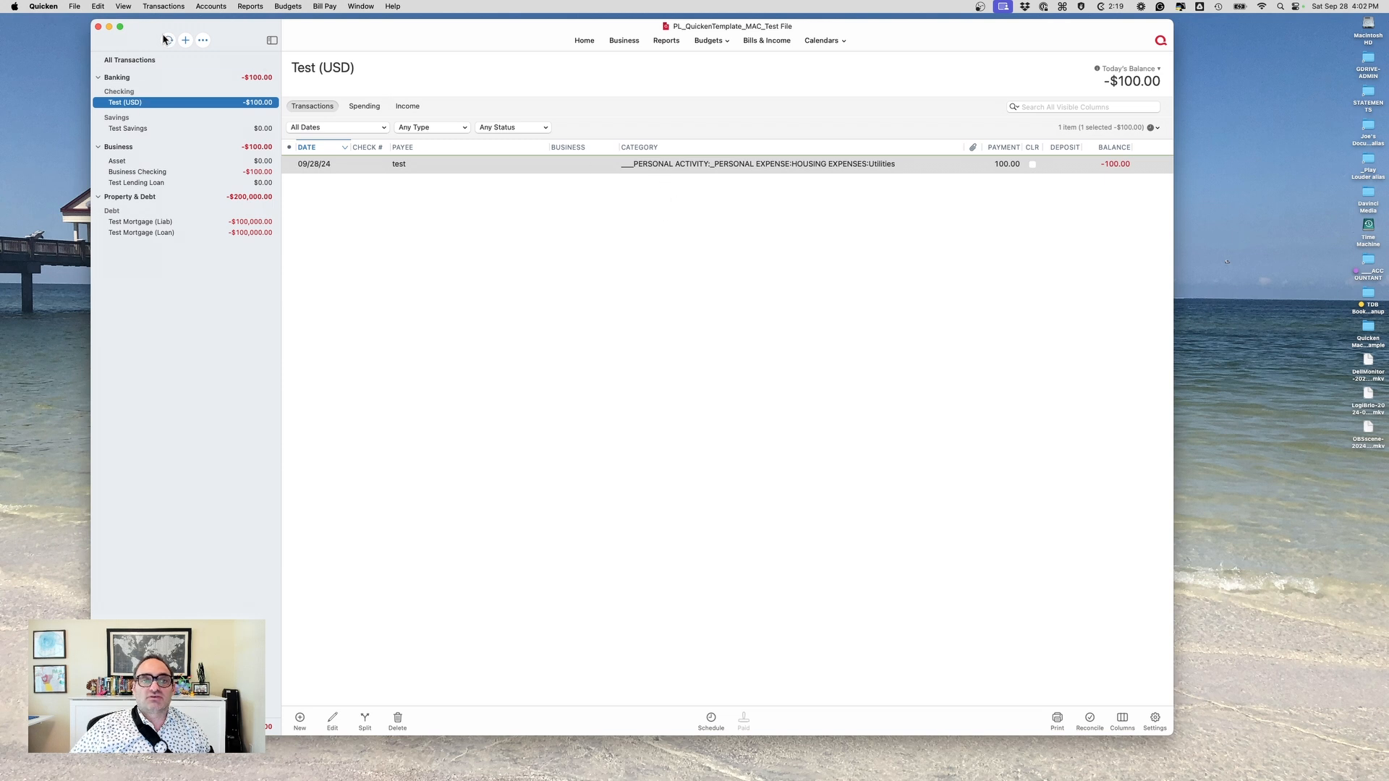
{"action": "left_click", "coordinate": [123, 9]}
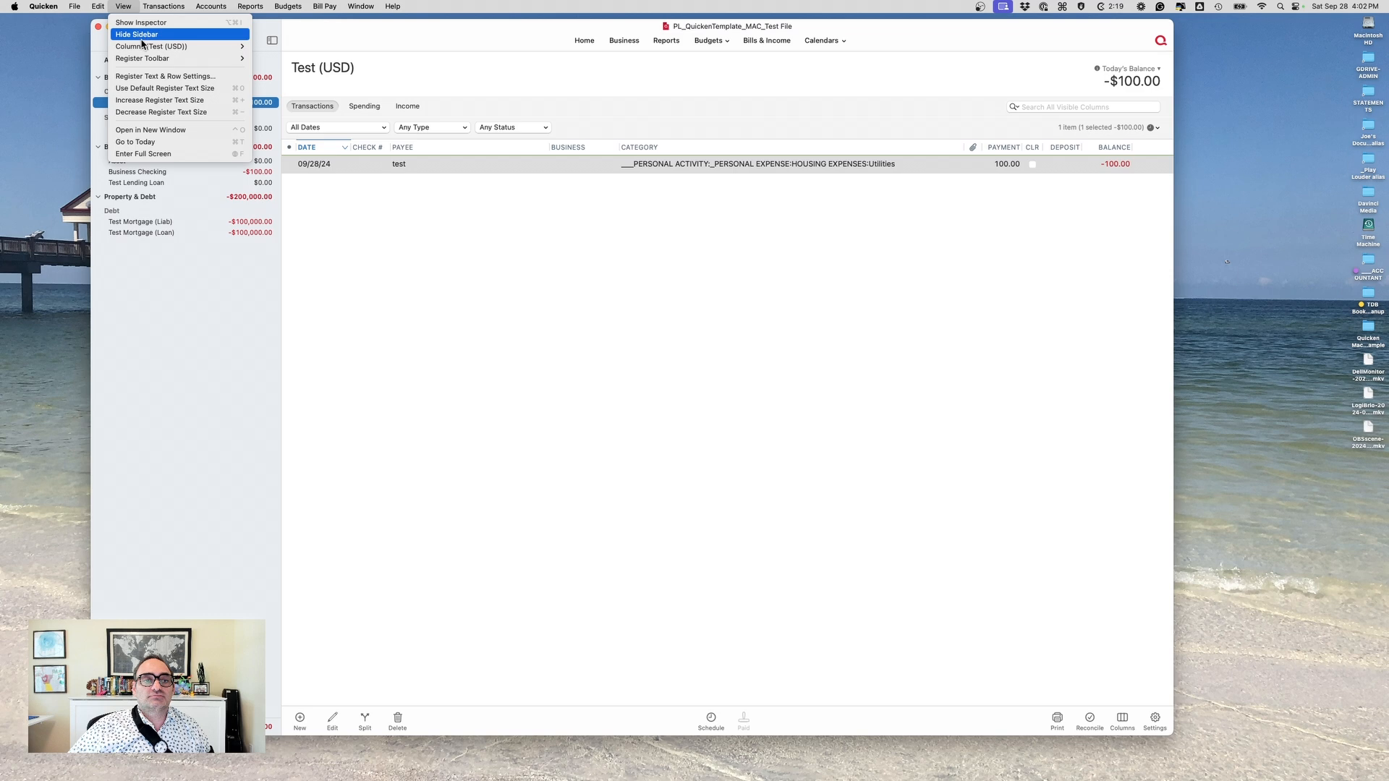
{"action": "left_click", "coordinate": [145, 76]}
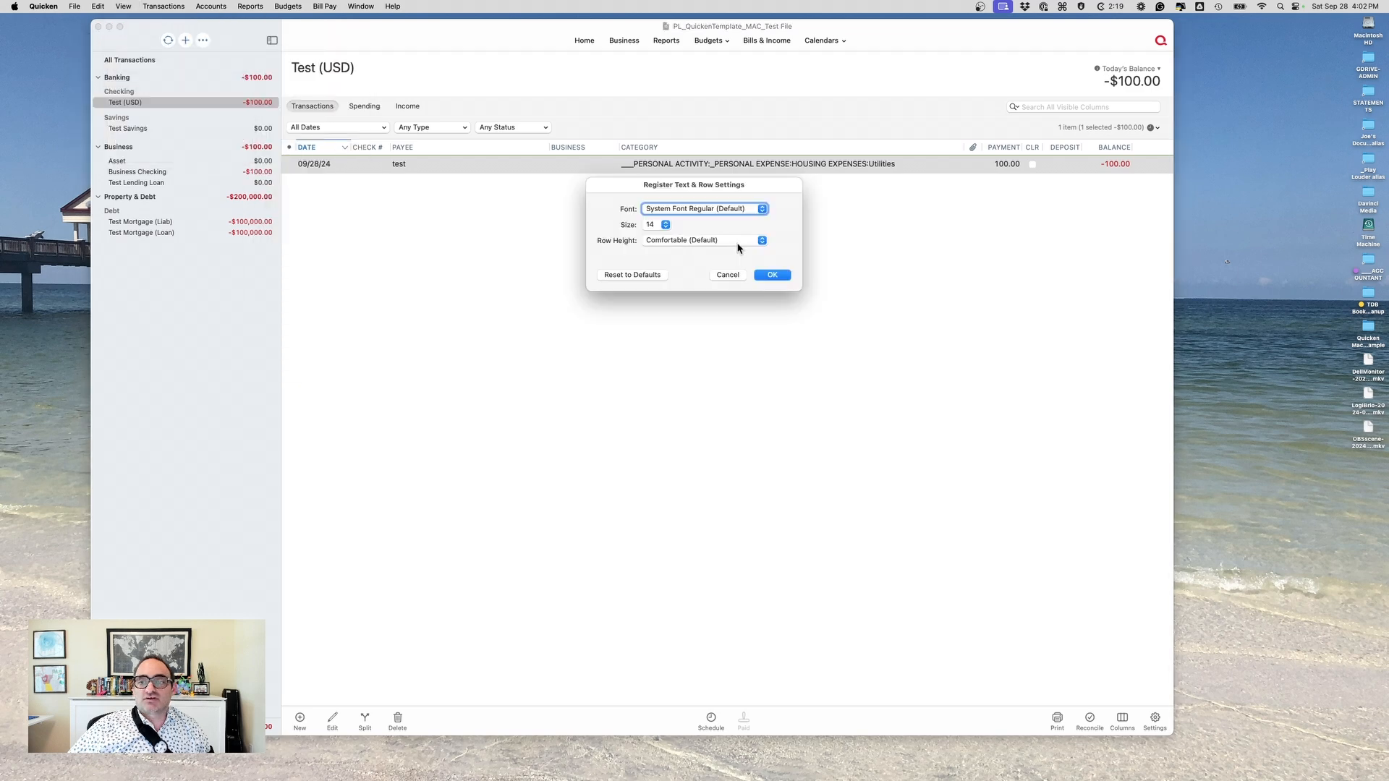
{"action": "left_click", "coordinate": [713, 240]}
{"action": "left_click", "coordinate": [708, 276]}
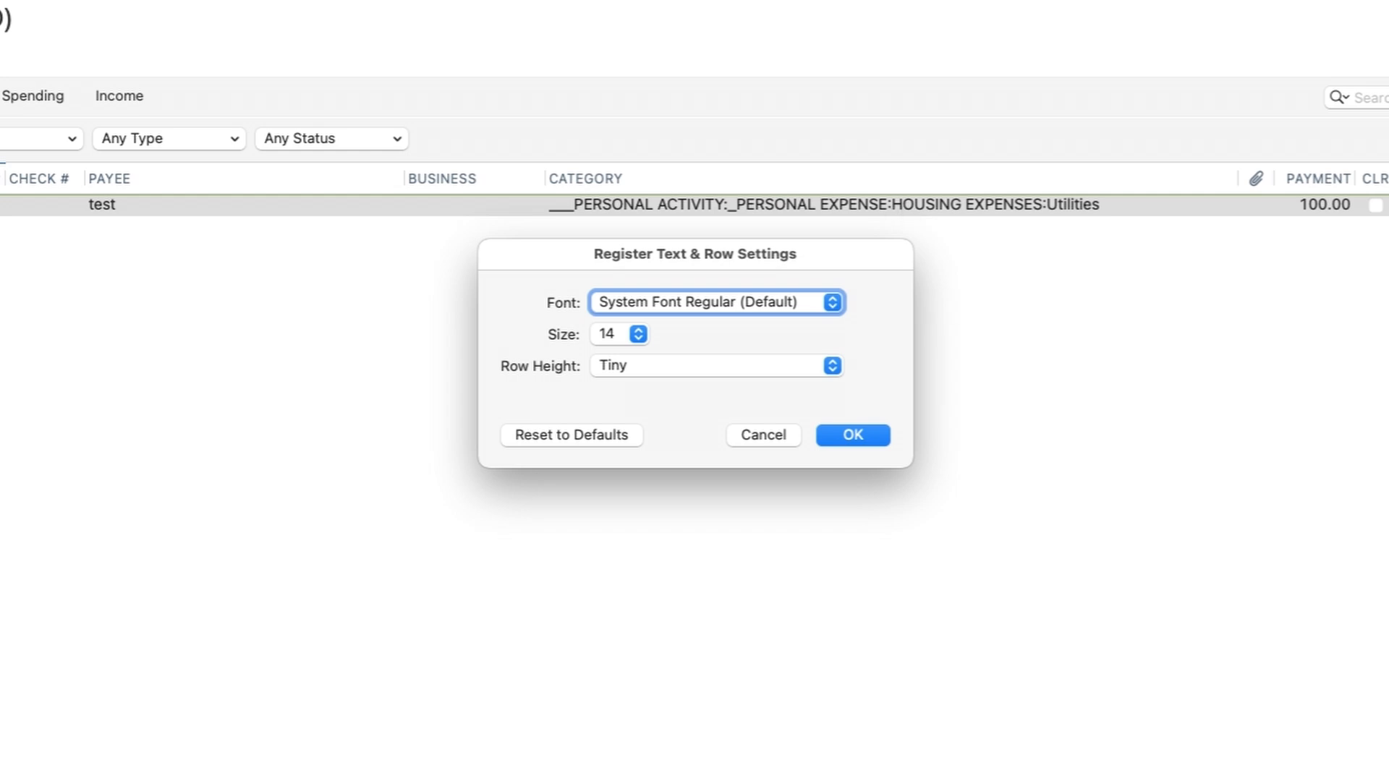
{"action": "left_click", "coordinate": [693, 373]}
{"action": "left_click", "coordinate": [670, 302]}
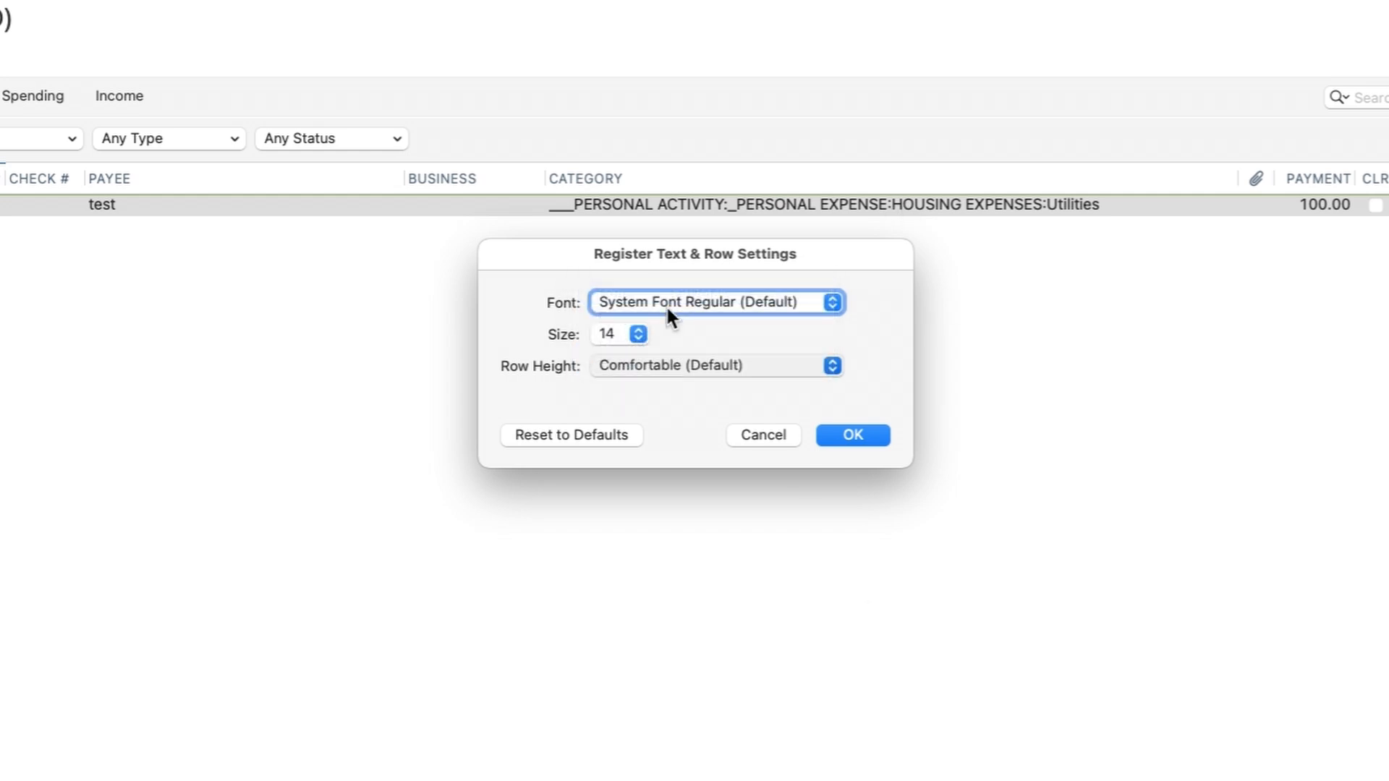
- Try register text size 18, return it to 14 and apply the text and row settings
{"action": "left_click", "coordinate": [622, 335]}
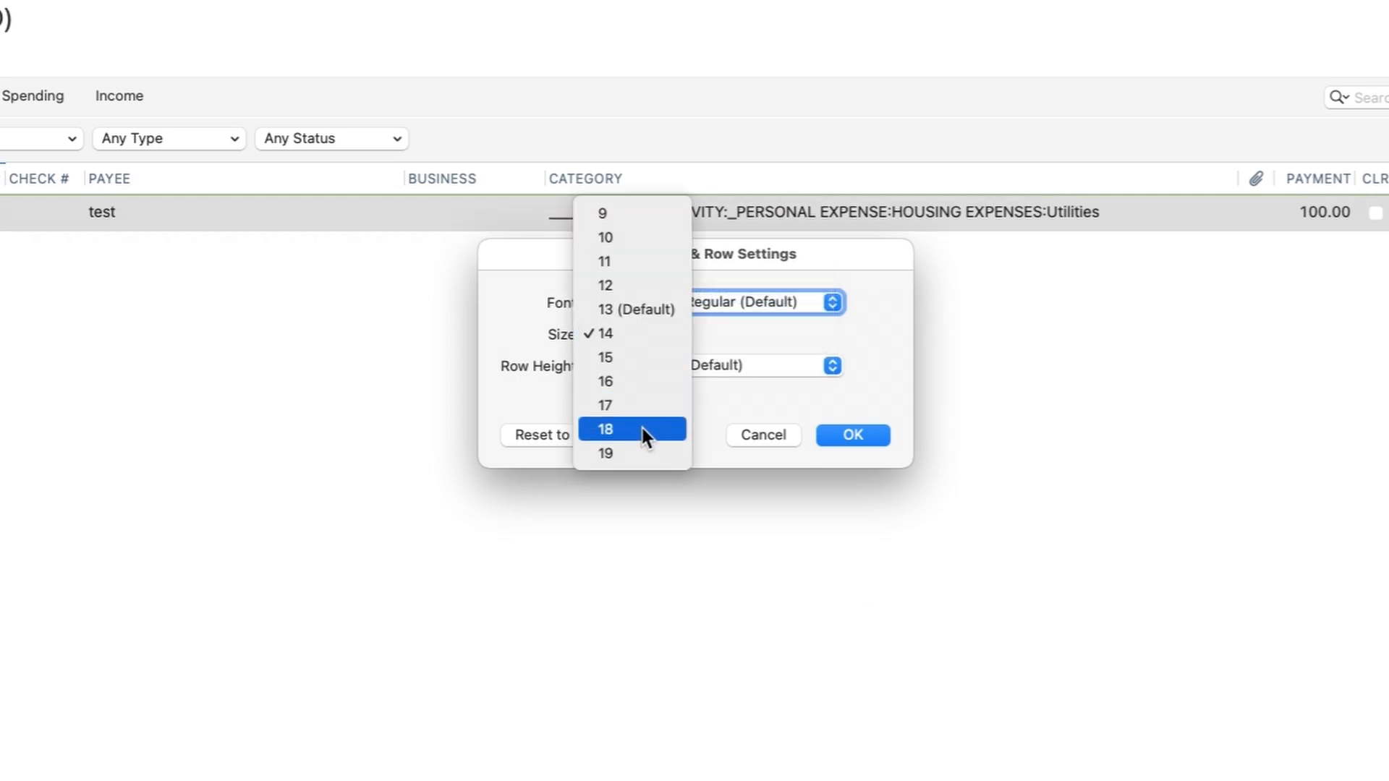
{"action": "left_click", "coordinate": [641, 428]}
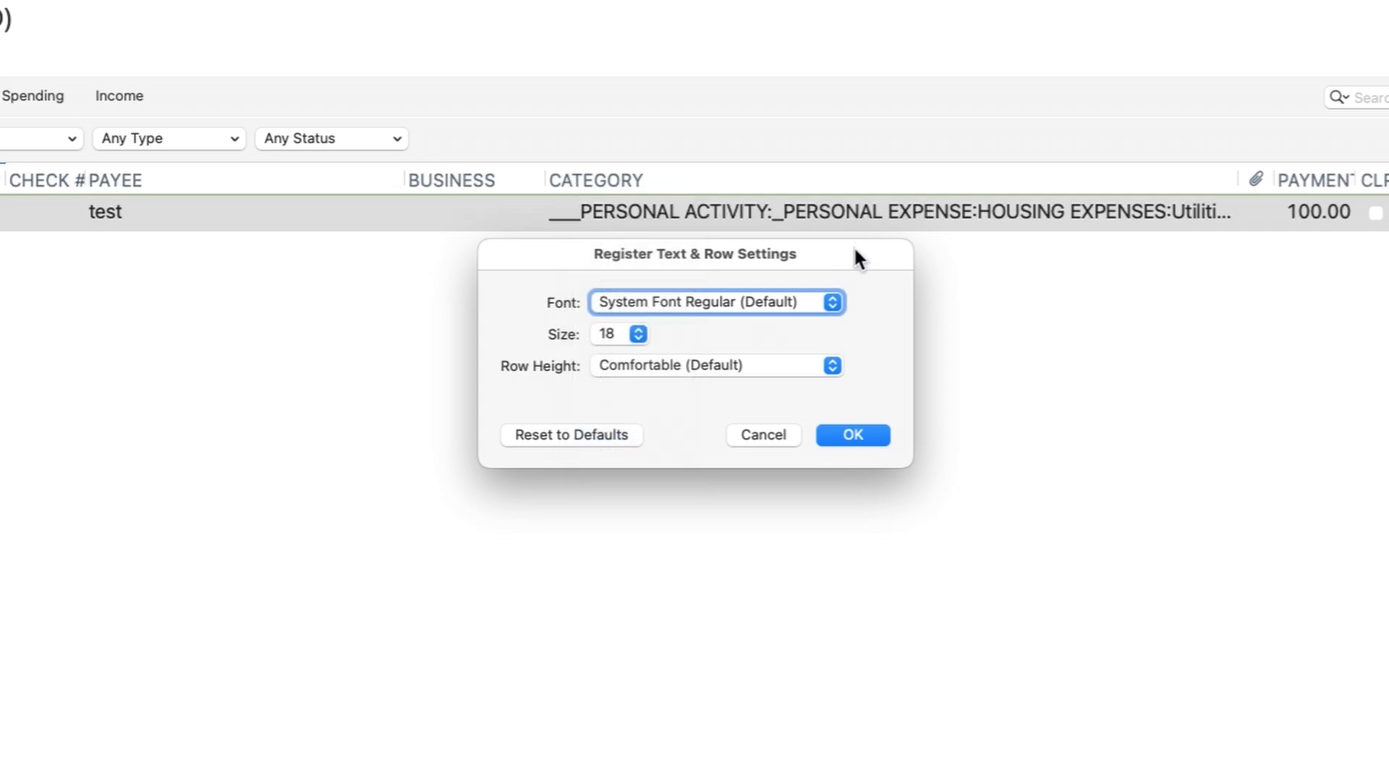
{"action": "left_click", "coordinate": [627, 332]}
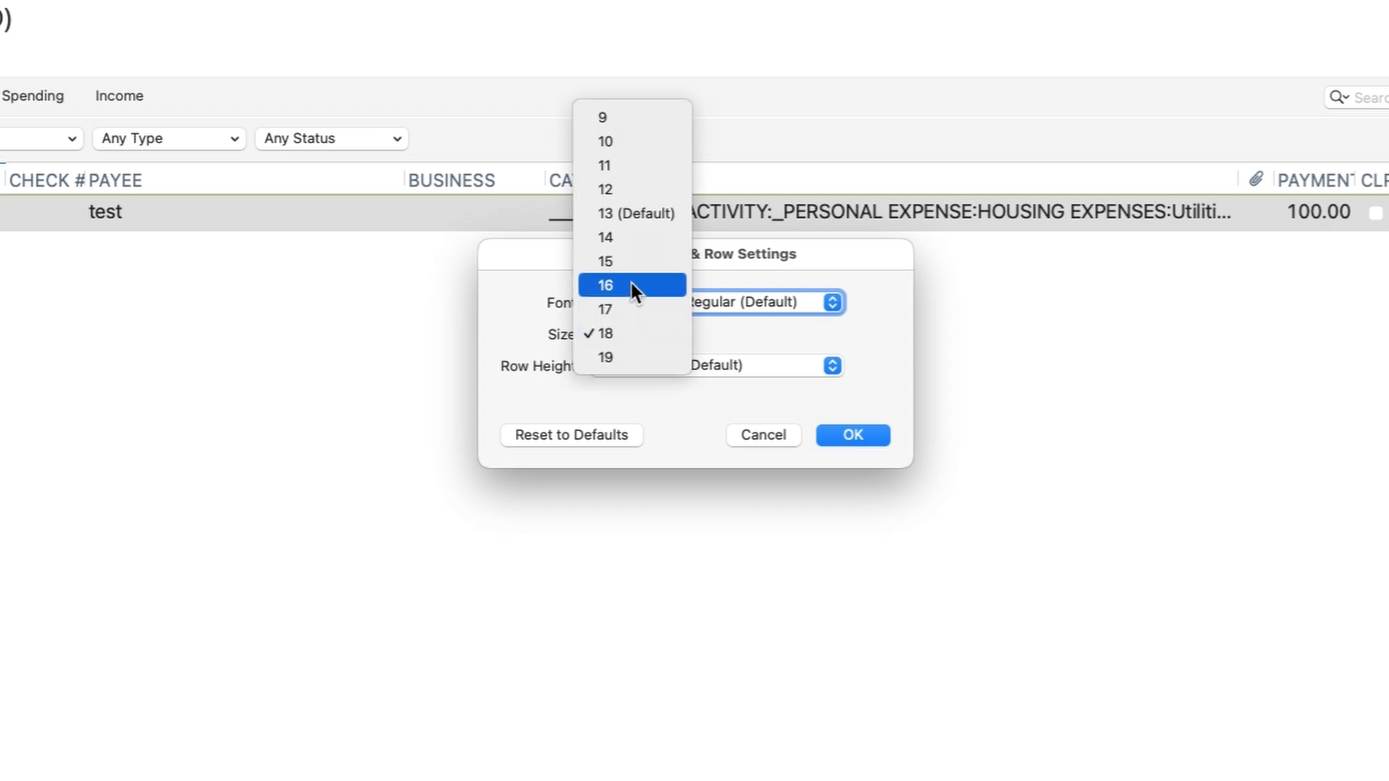
{"action": "left_click", "coordinate": [626, 232]}
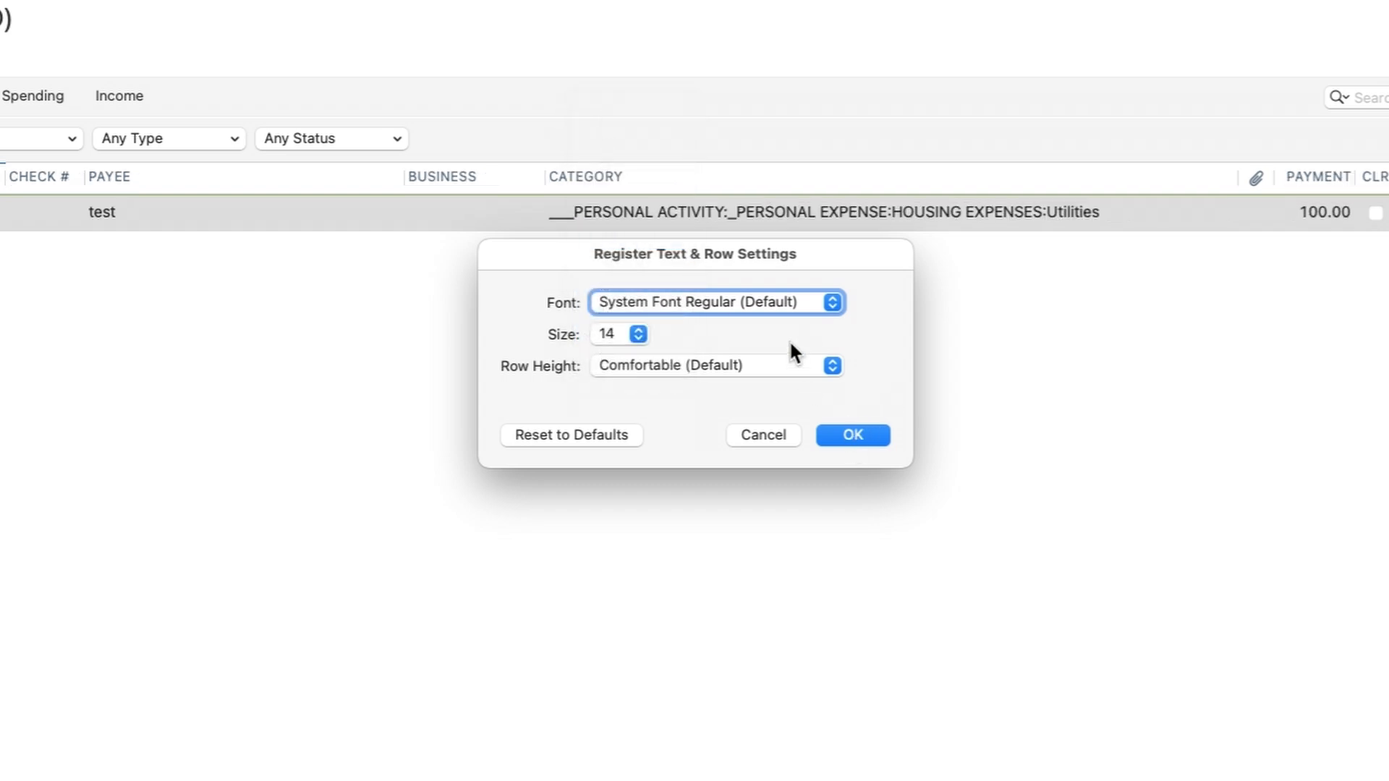
{"action": "left_click", "coordinate": [855, 437]}
- Increase the register text size by one step
{"action": "left_click", "coordinate": [123, 6]}
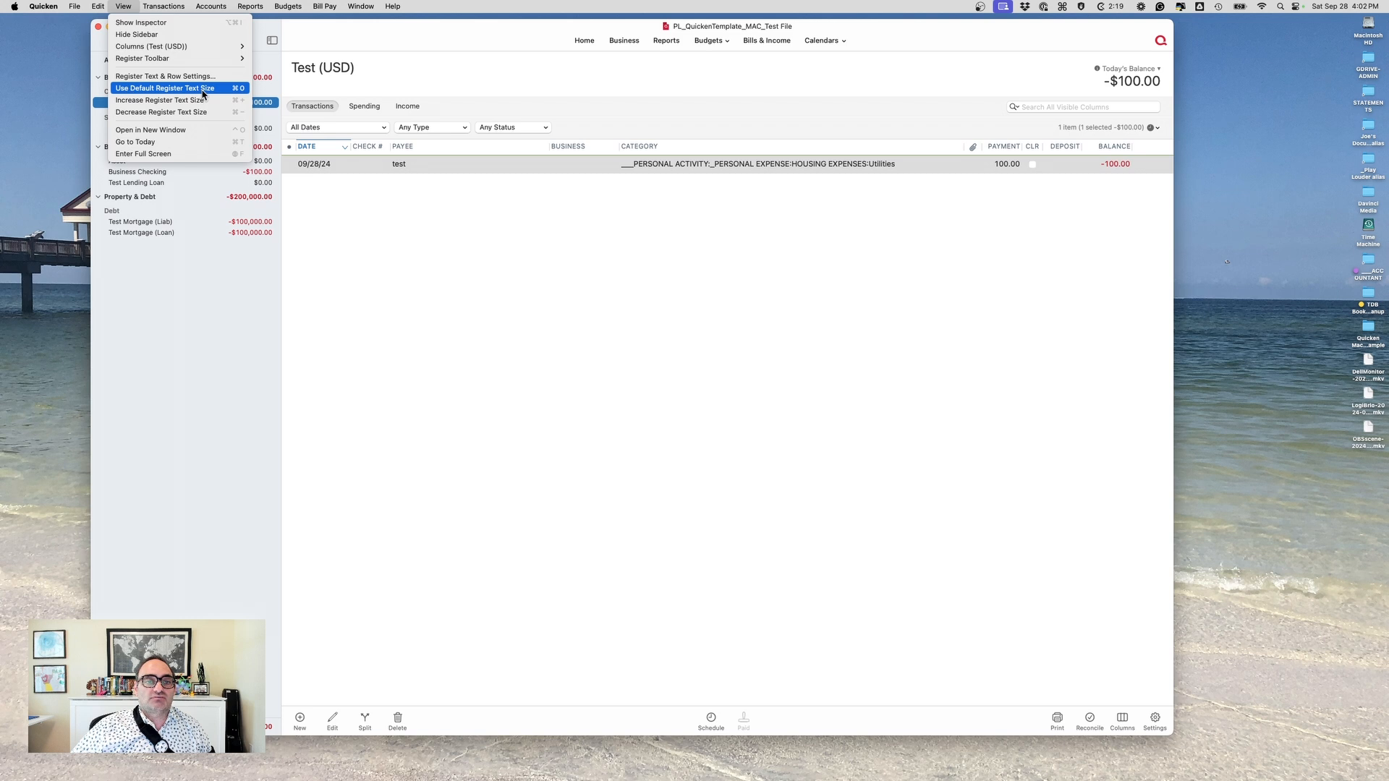
{"action": "left_click", "coordinate": [177, 102]}
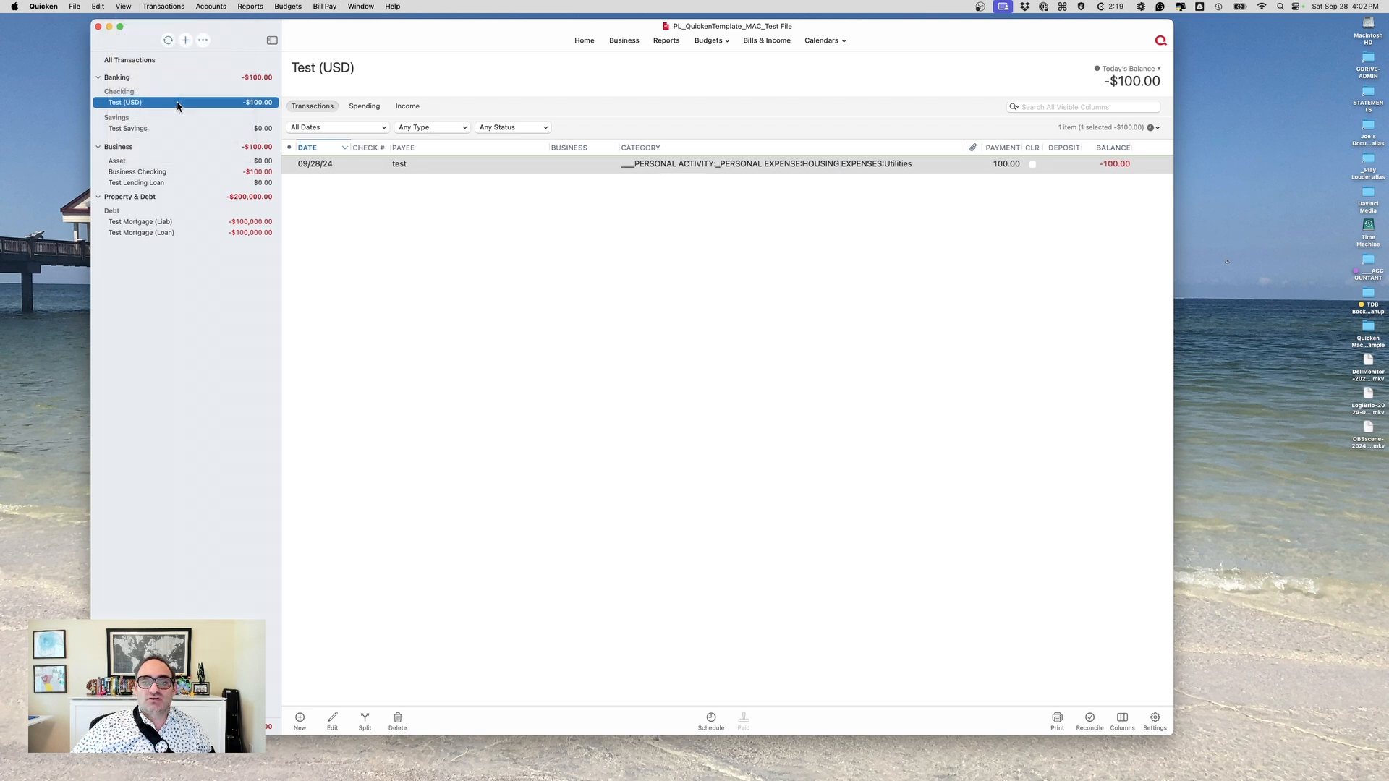
- Examine the list of columns available for the Test (USD) register, from both the View options and the column header
{"action": "left_click", "coordinate": [123, 7]}
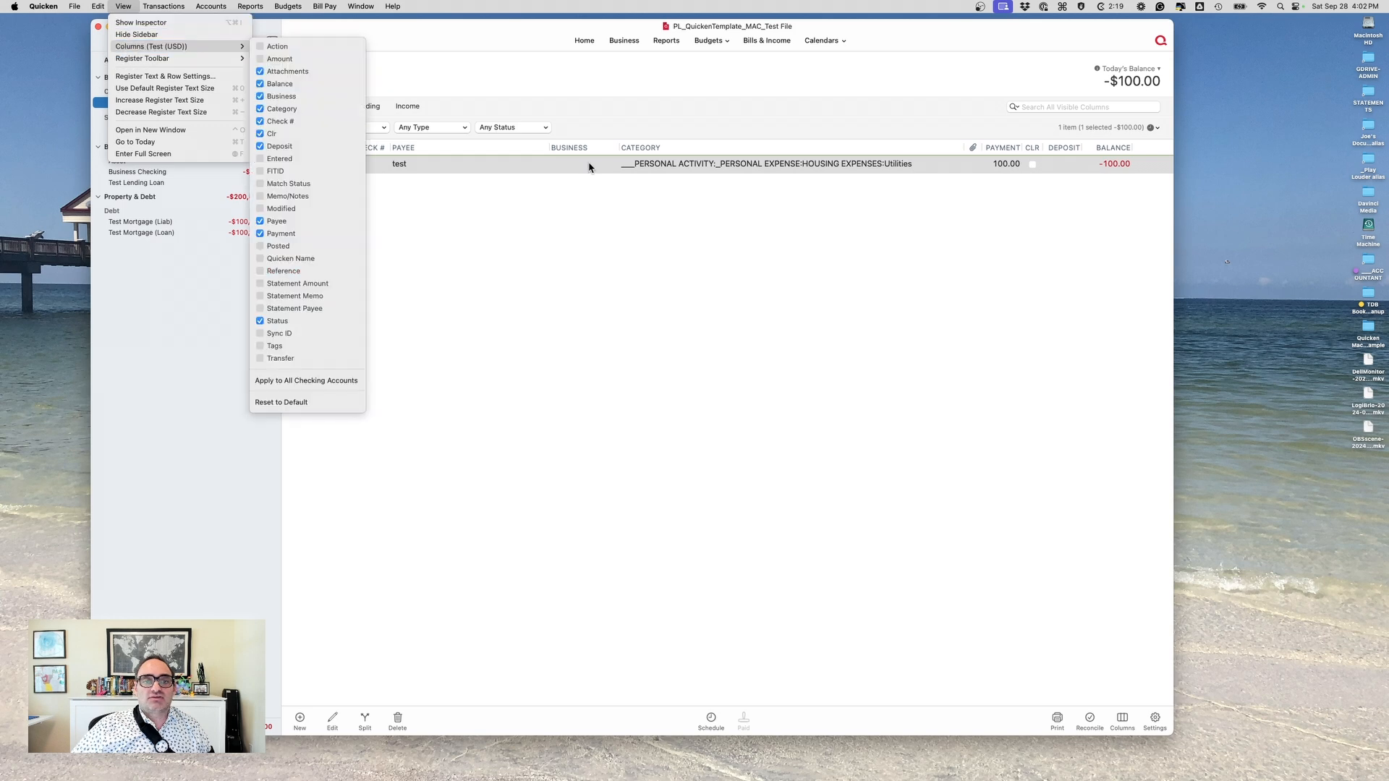
{"action": "left_click", "coordinate": [483, 151]}
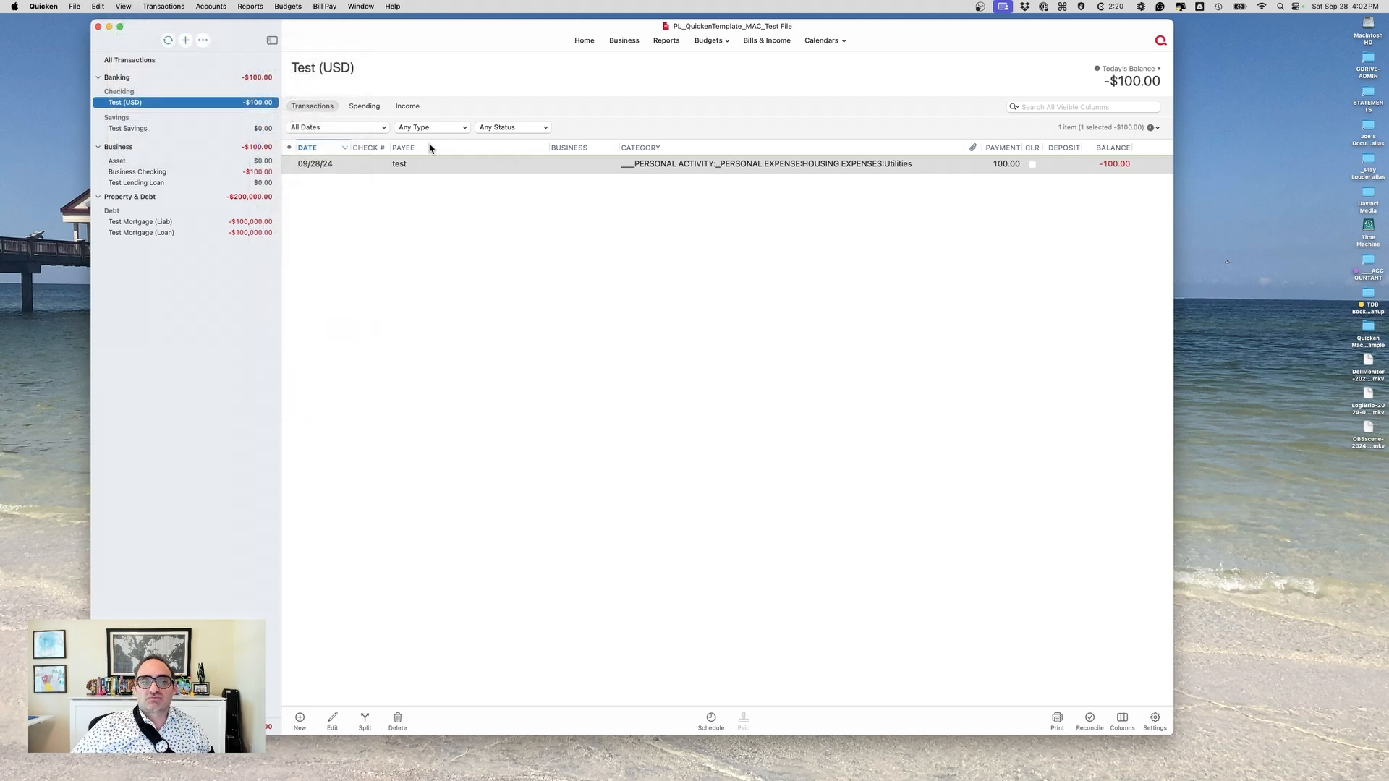
{"action": "right_click", "coordinate": [457, 149]}
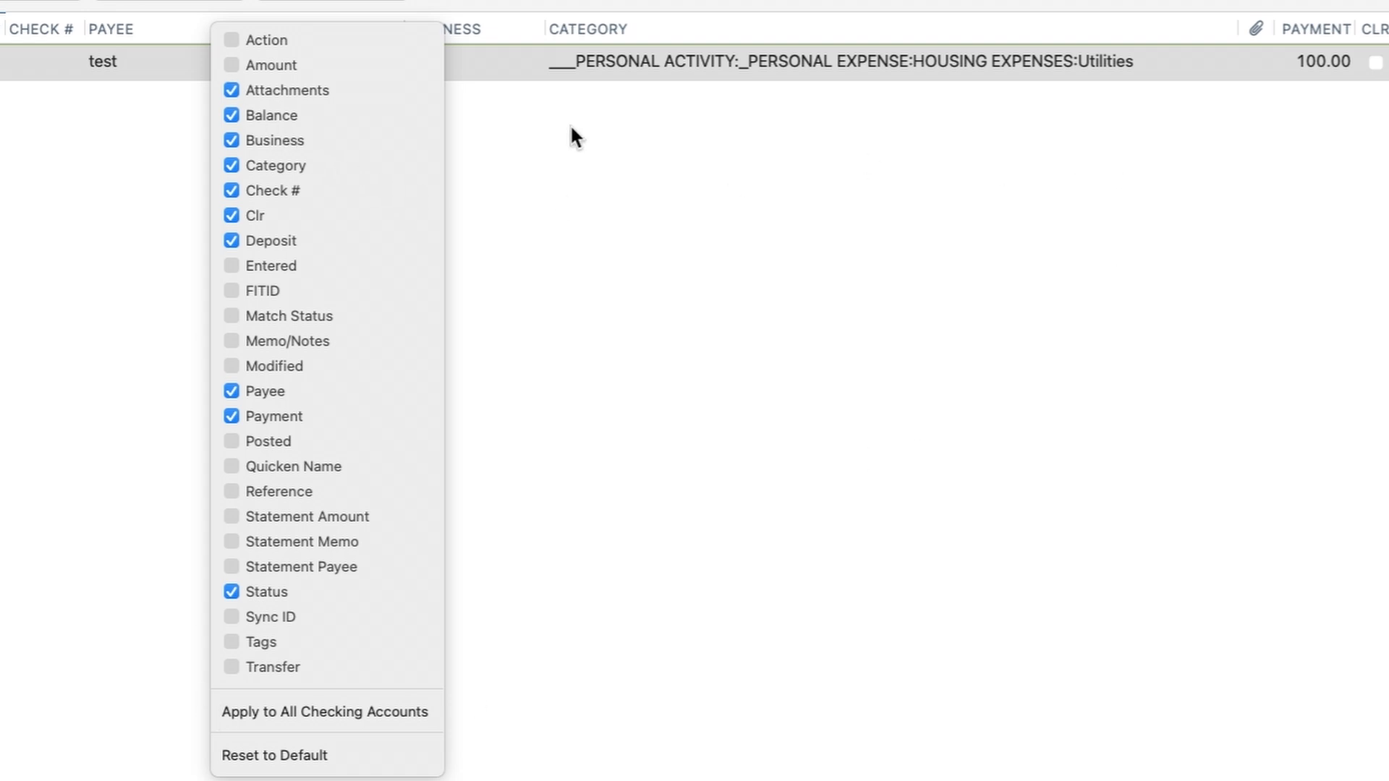
{"action": "left_click", "coordinate": [550, 158]}
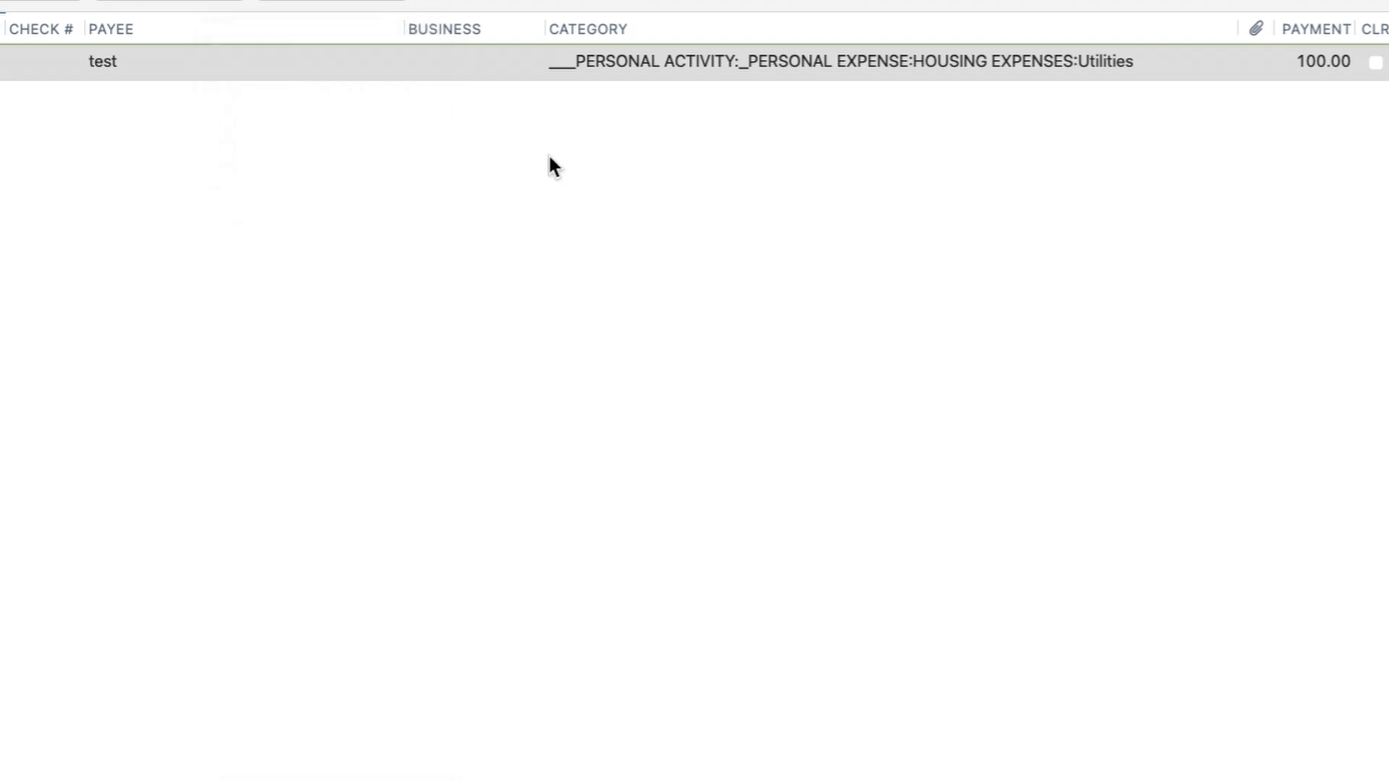
- Open the test transaction for editing and examine the choices in its Business field and its Category field
{"action": "left_click", "coordinate": [458, 61]}
{"action": "left_click", "coordinate": [463, 58]}
{"action": "left_click", "coordinate": [532, 64]}
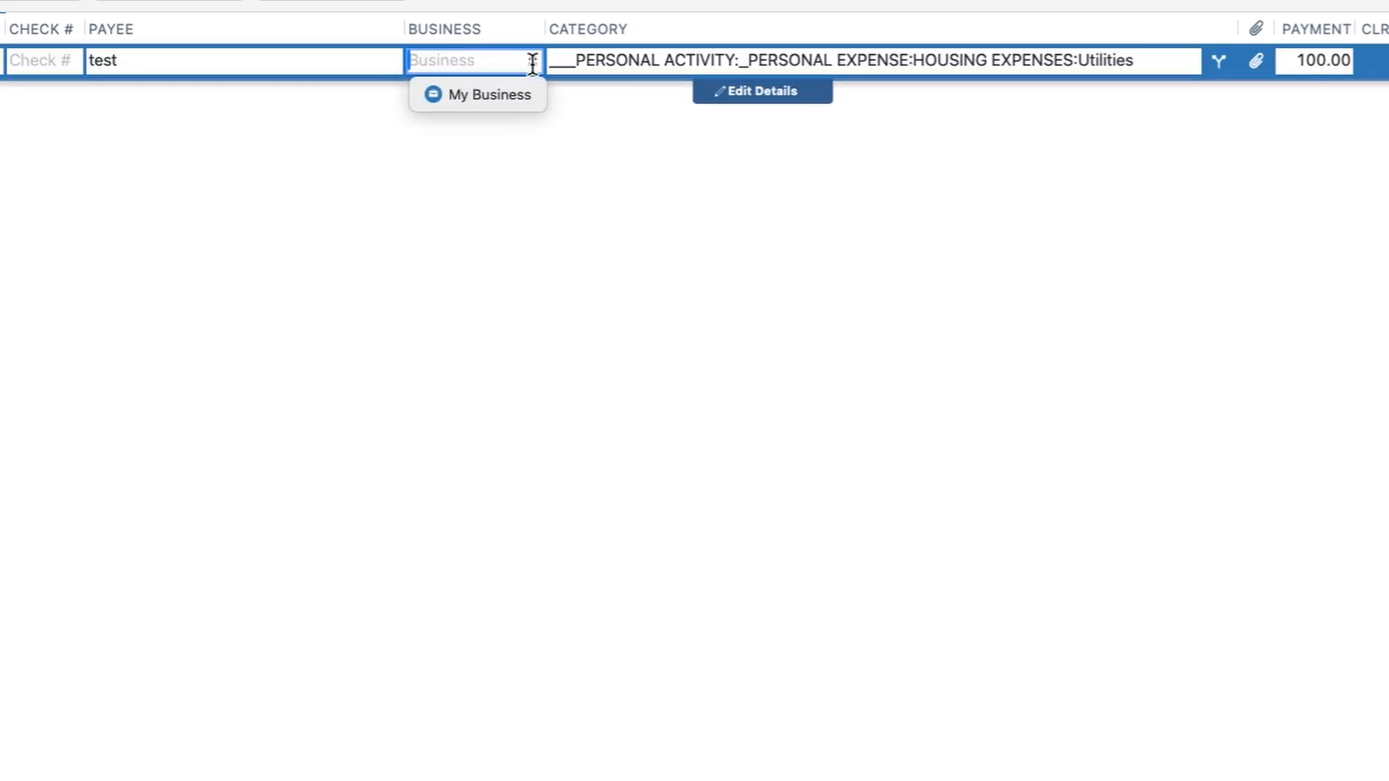
{"action": "left_click", "coordinate": [542, 2]}
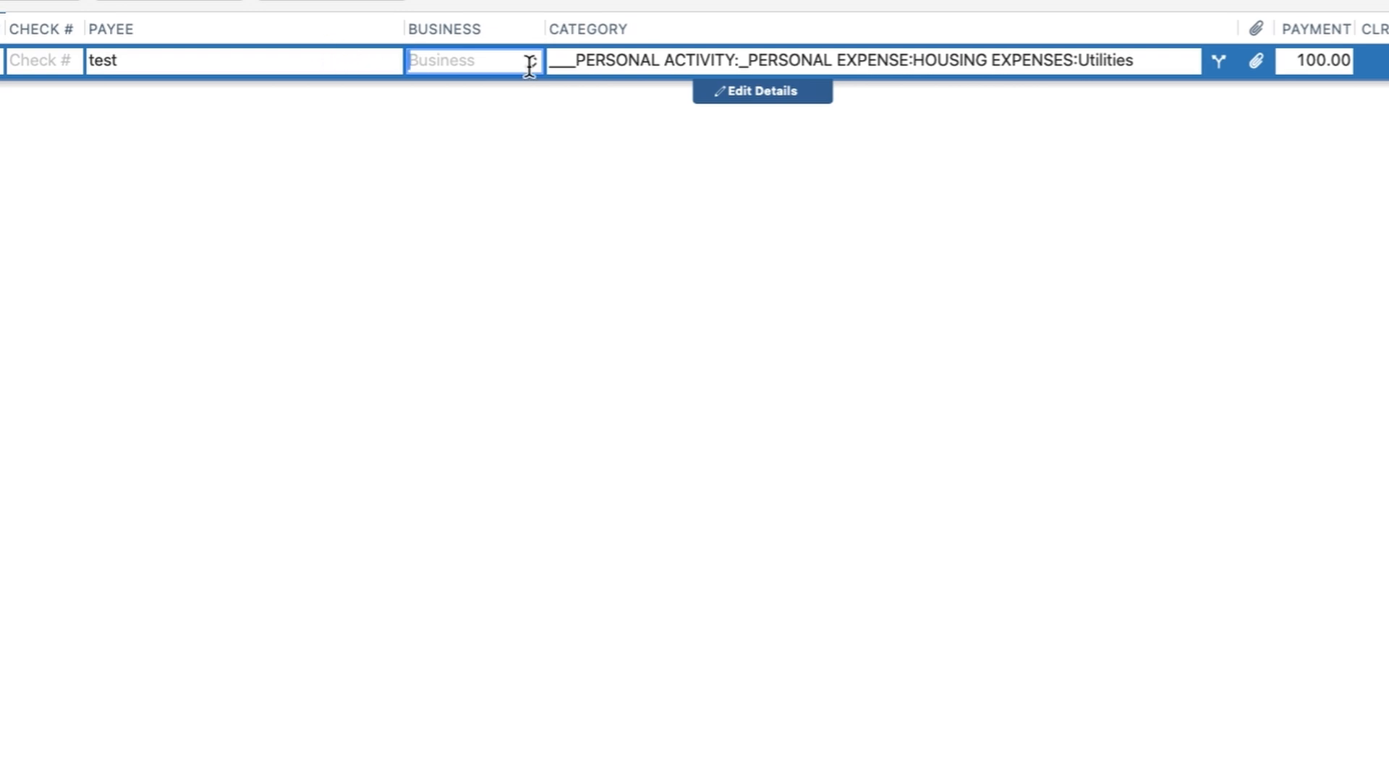
{"action": "left_click", "coordinate": [596, 62]}
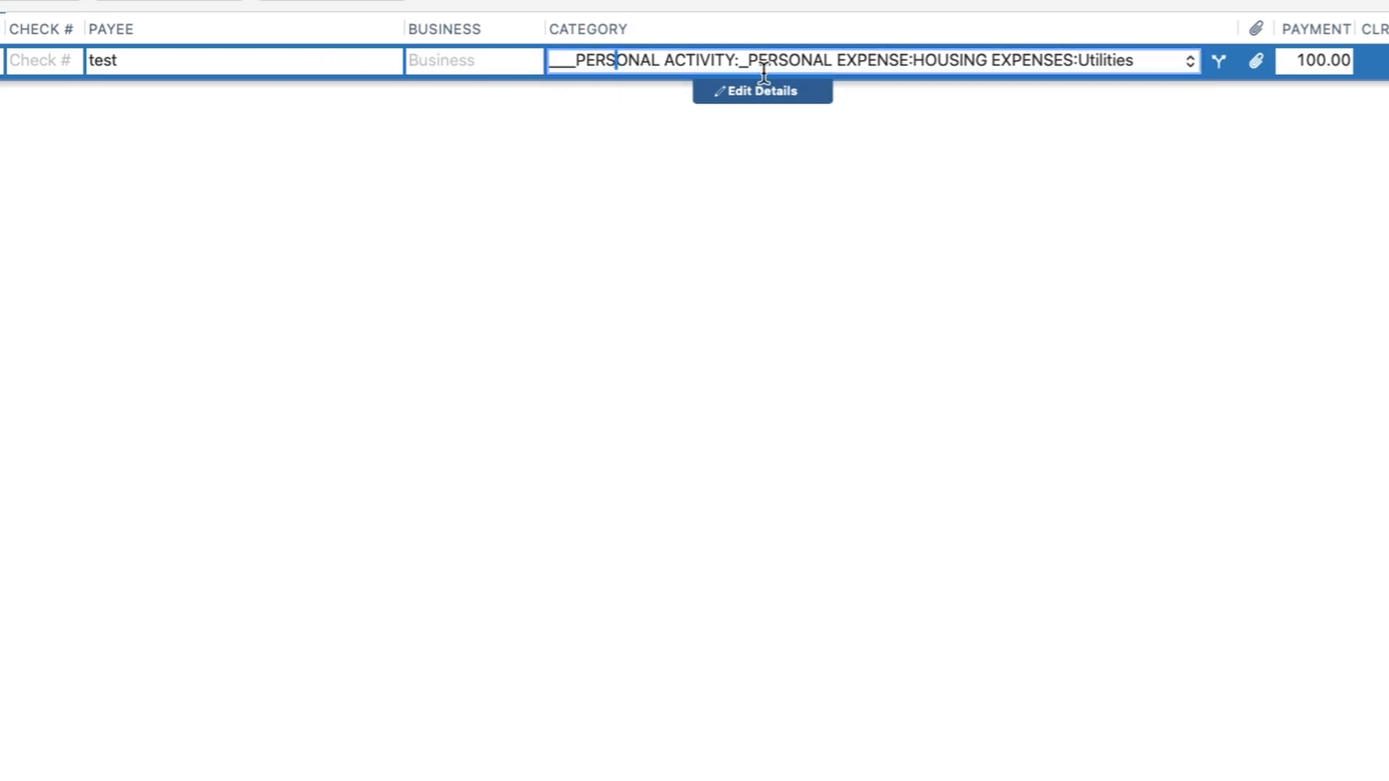
- Try showing the Amount column in the Test (USD) register, and hide it again
{"action": "scroll", "coordinate": [1247, 80], "scroll_direction": "right", "scroll_amount": 5}
{"action": "scroll", "coordinate": [1175, 40], "scroll_direction": "right", "scroll_amount": 4}
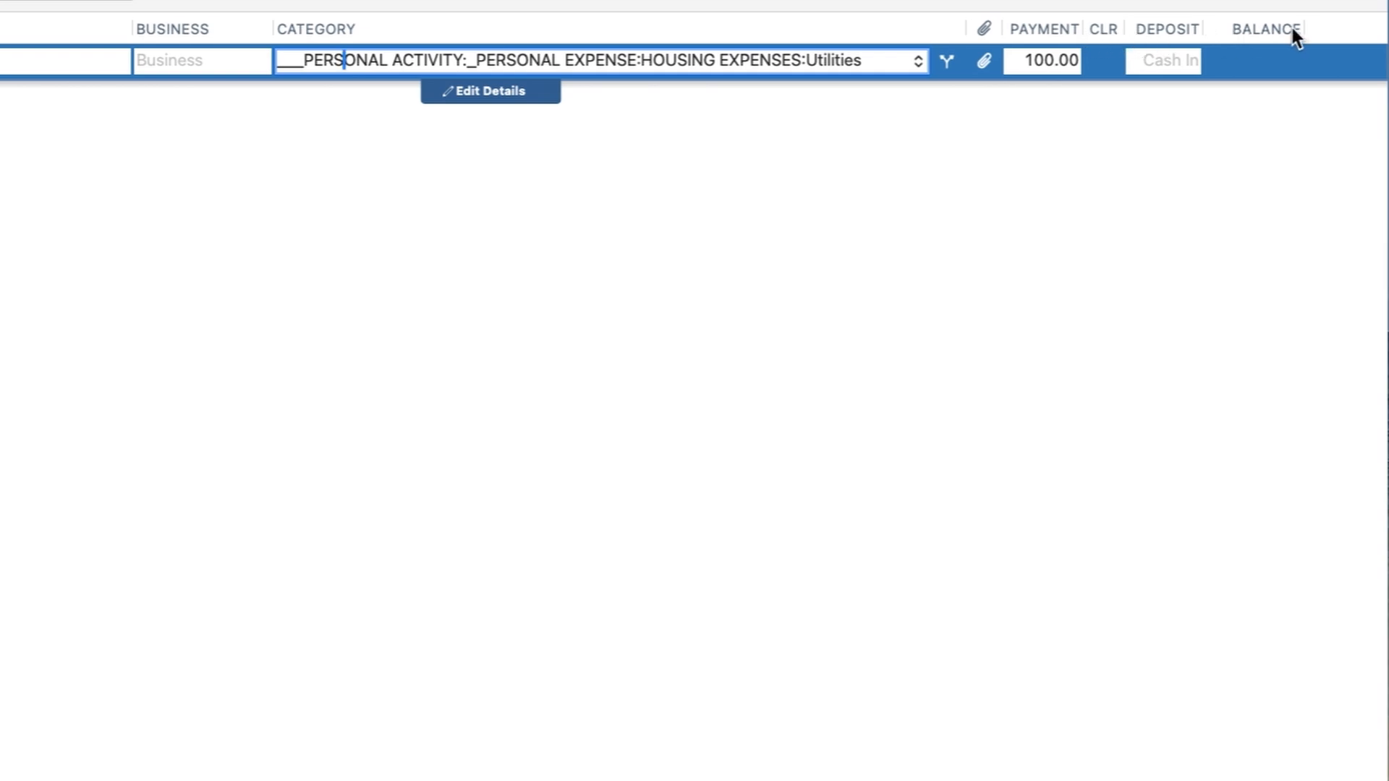
{"action": "right_click", "coordinate": [884, 21]}
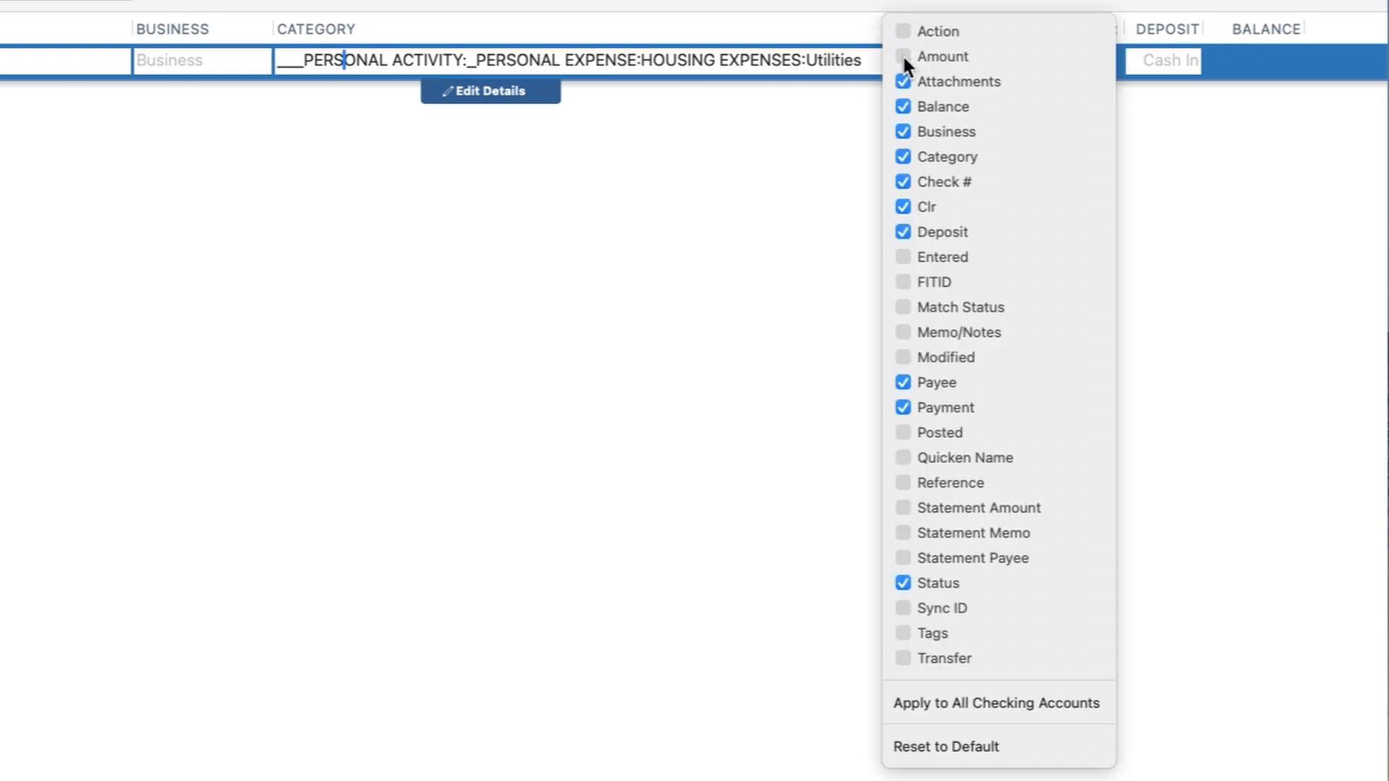
{"action": "left_click", "coordinate": [903, 58]}
{"action": "left_click", "coordinate": [1256, 87]}
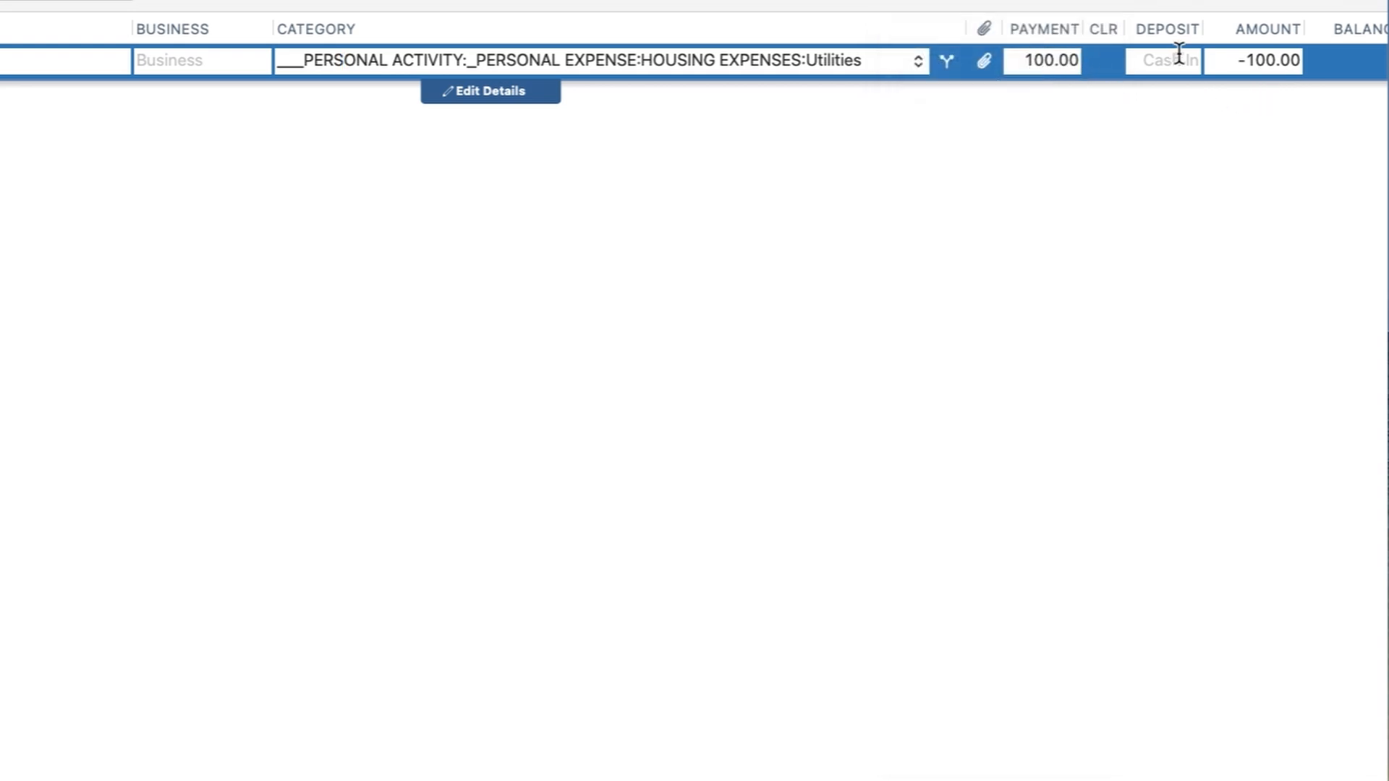
{"action": "right_click", "coordinate": [1248, 34]}
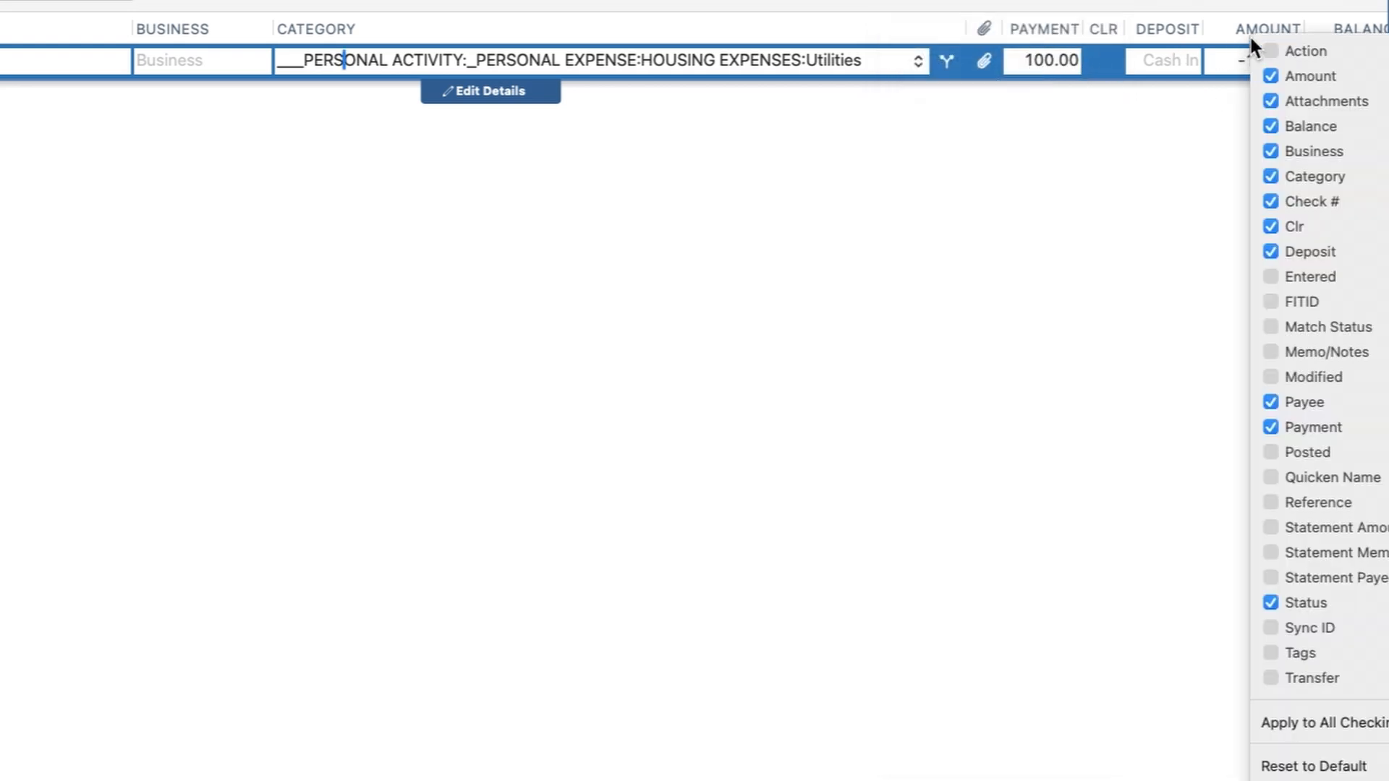
{"action": "left_click", "coordinate": [1269, 73]}
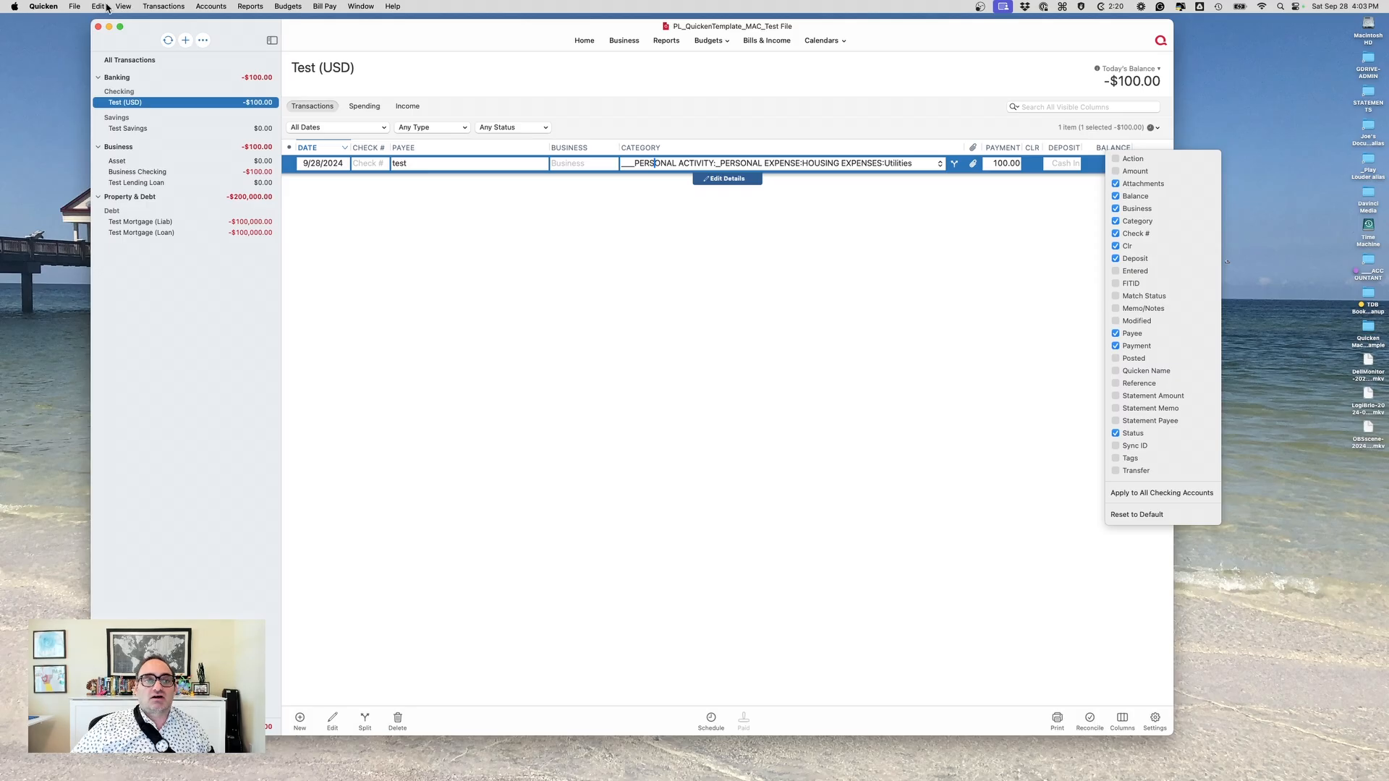
{"action": "left_click", "coordinate": [124, 7]}
- Hide the register toolbar
{"action": "left_click", "coordinate": [124, 7]}
{"action": "mouse_move", "coordinate": [144, 45]}
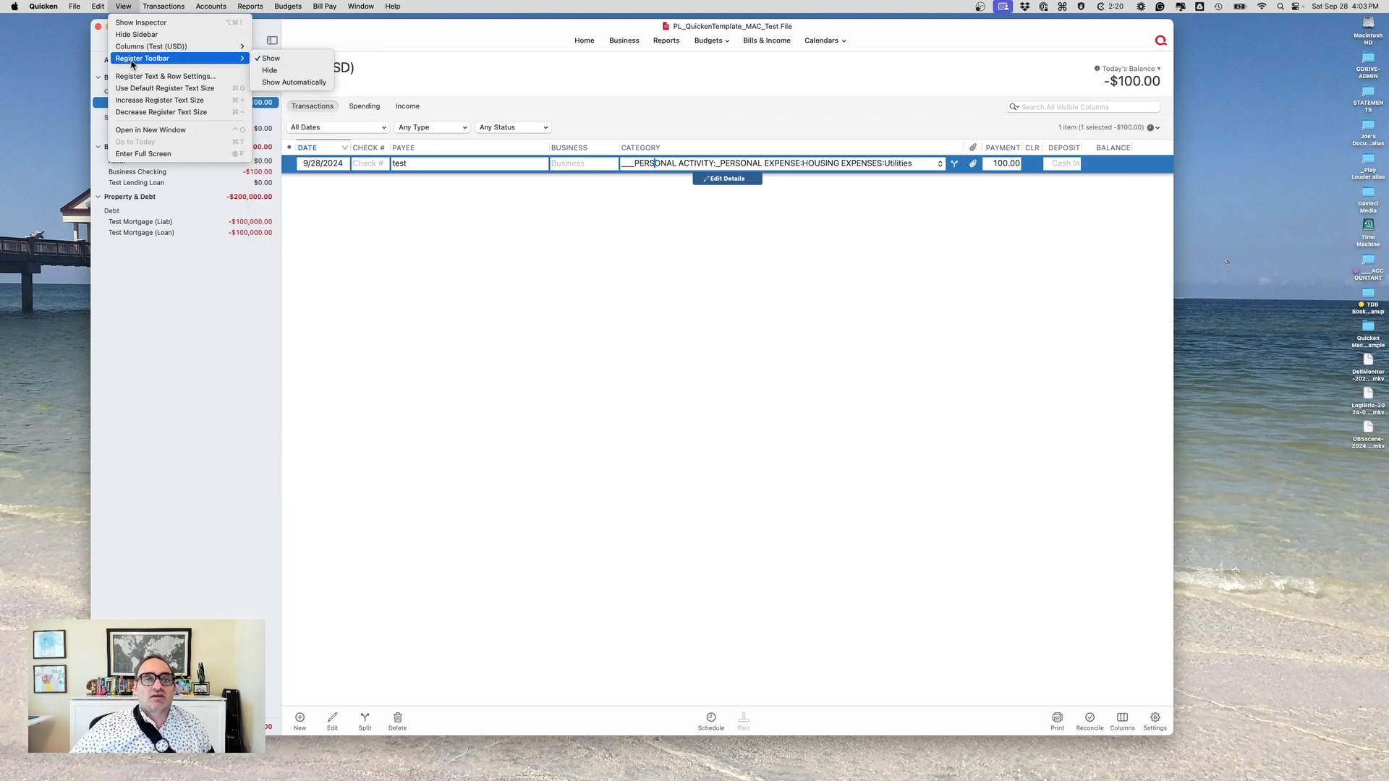
{"action": "left_click", "coordinate": [279, 70]}
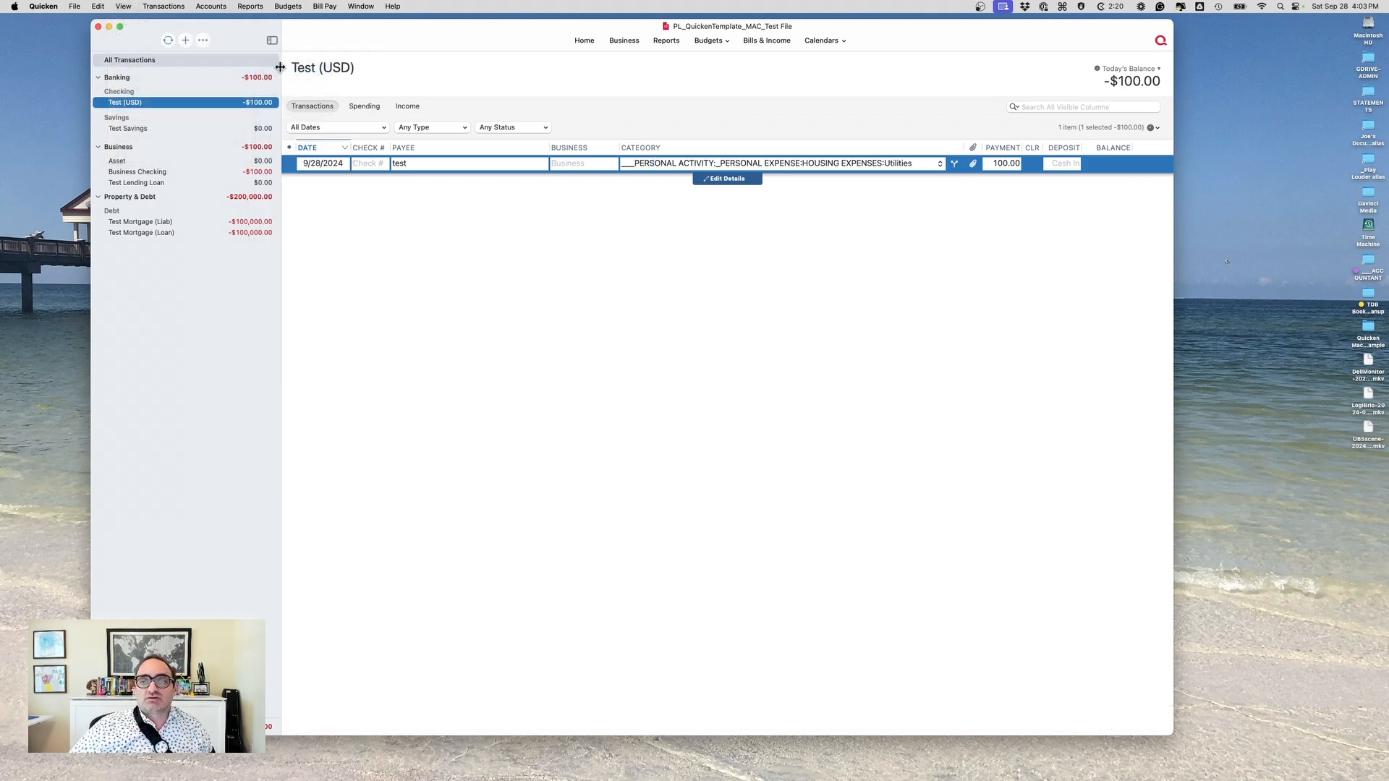
- Show the register toolbar in the Test (USD) register
{"action": "left_click", "coordinate": [123, 6]}
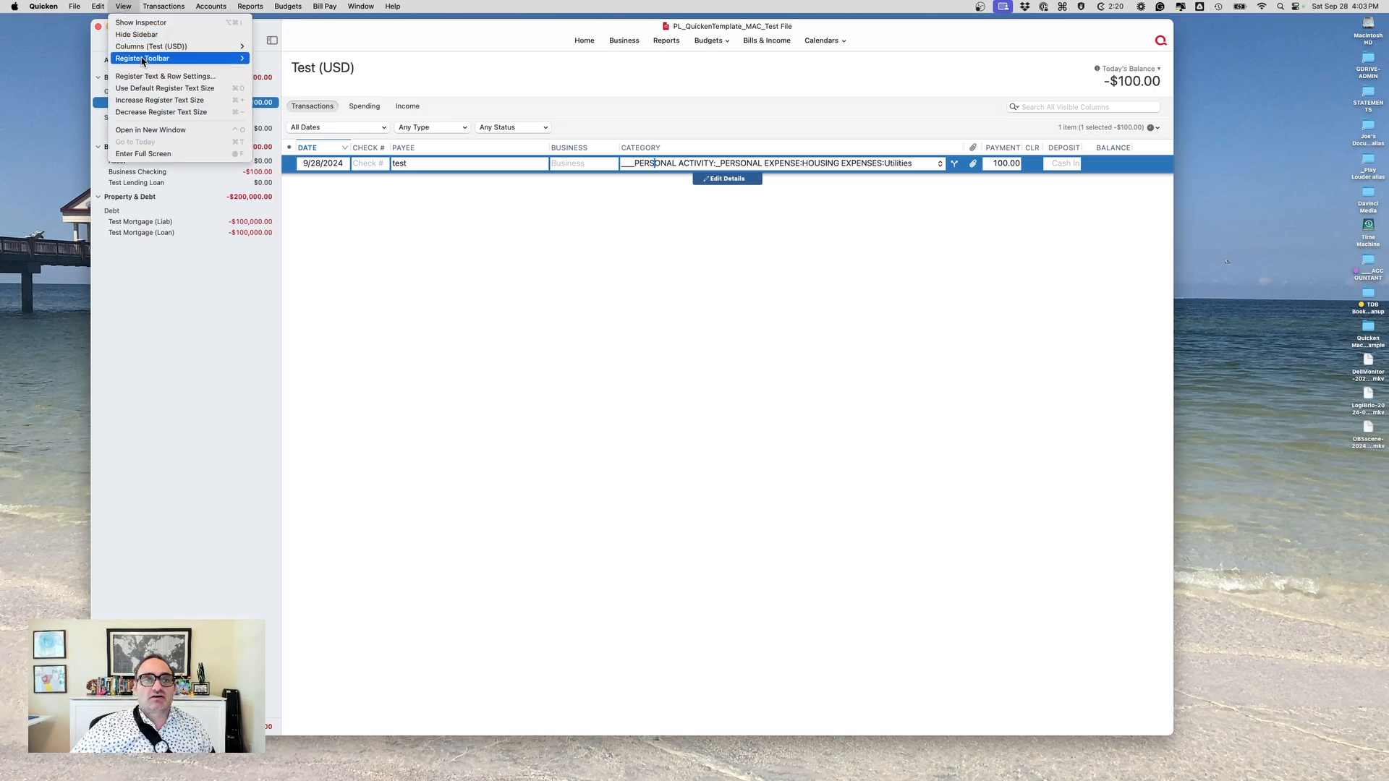
{"action": "mouse_move", "coordinate": [133, 58]}
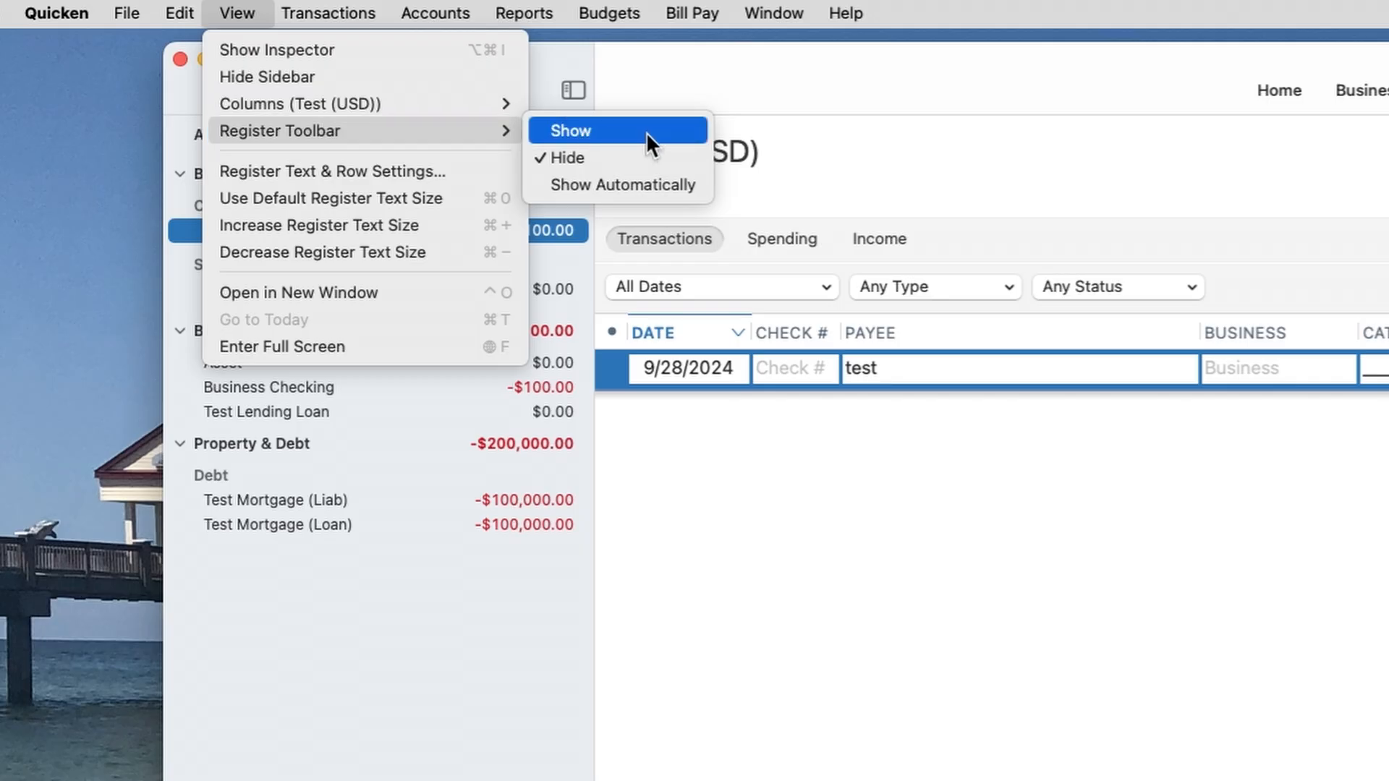
{"action": "left_click", "coordinate": [646, 131]}
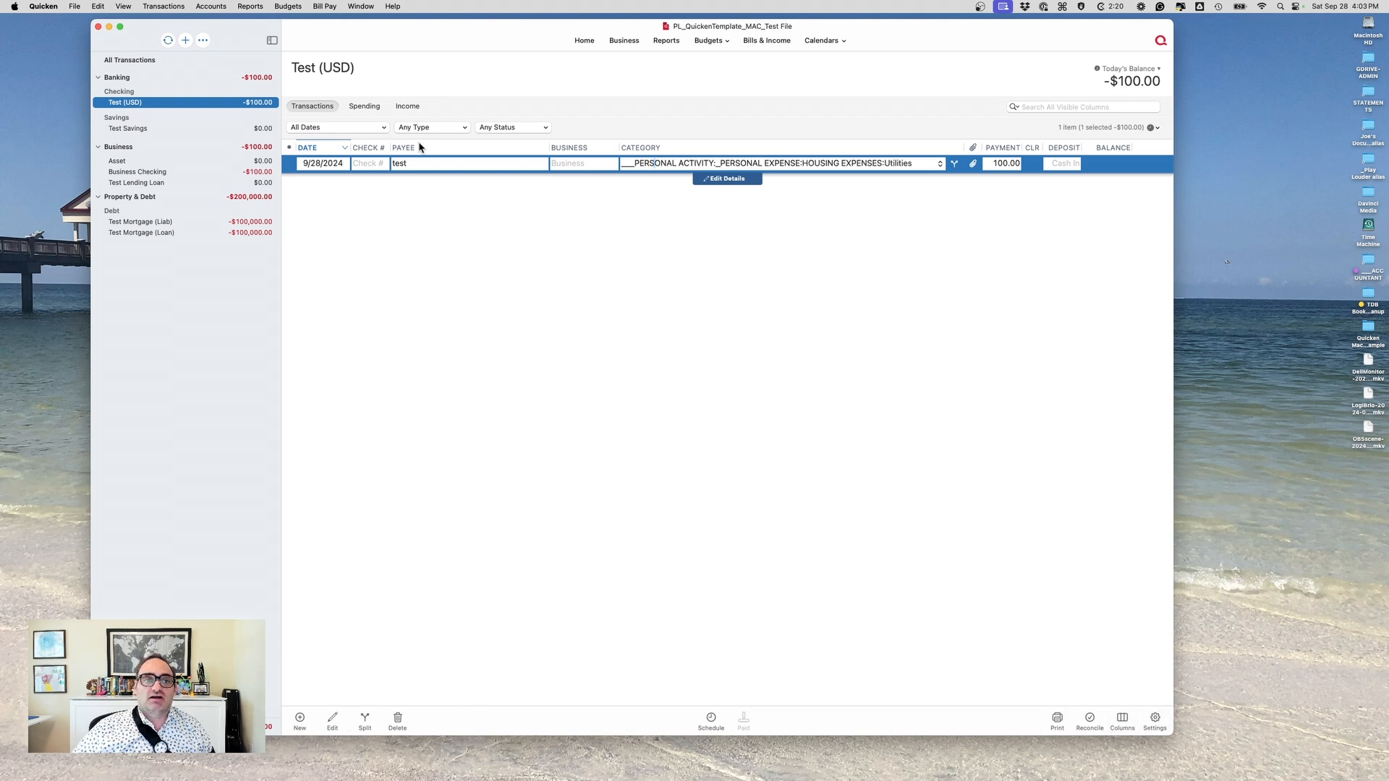
- Examine the test transaction's details in the Transactions Inspector, and close the inspector
{"action": "left_click", "coordinate": [123, 7]}
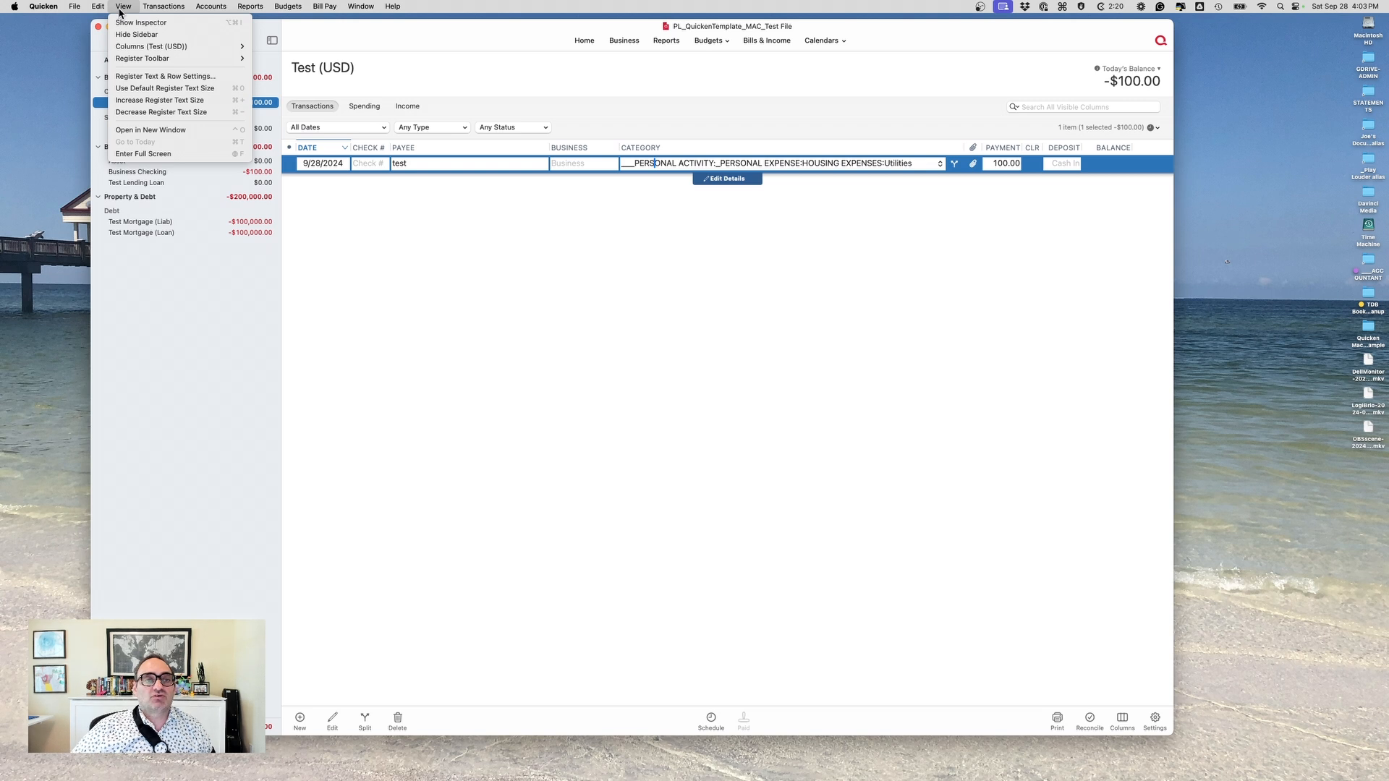
{"action": "left_click", "coordinate": [125, 23]}
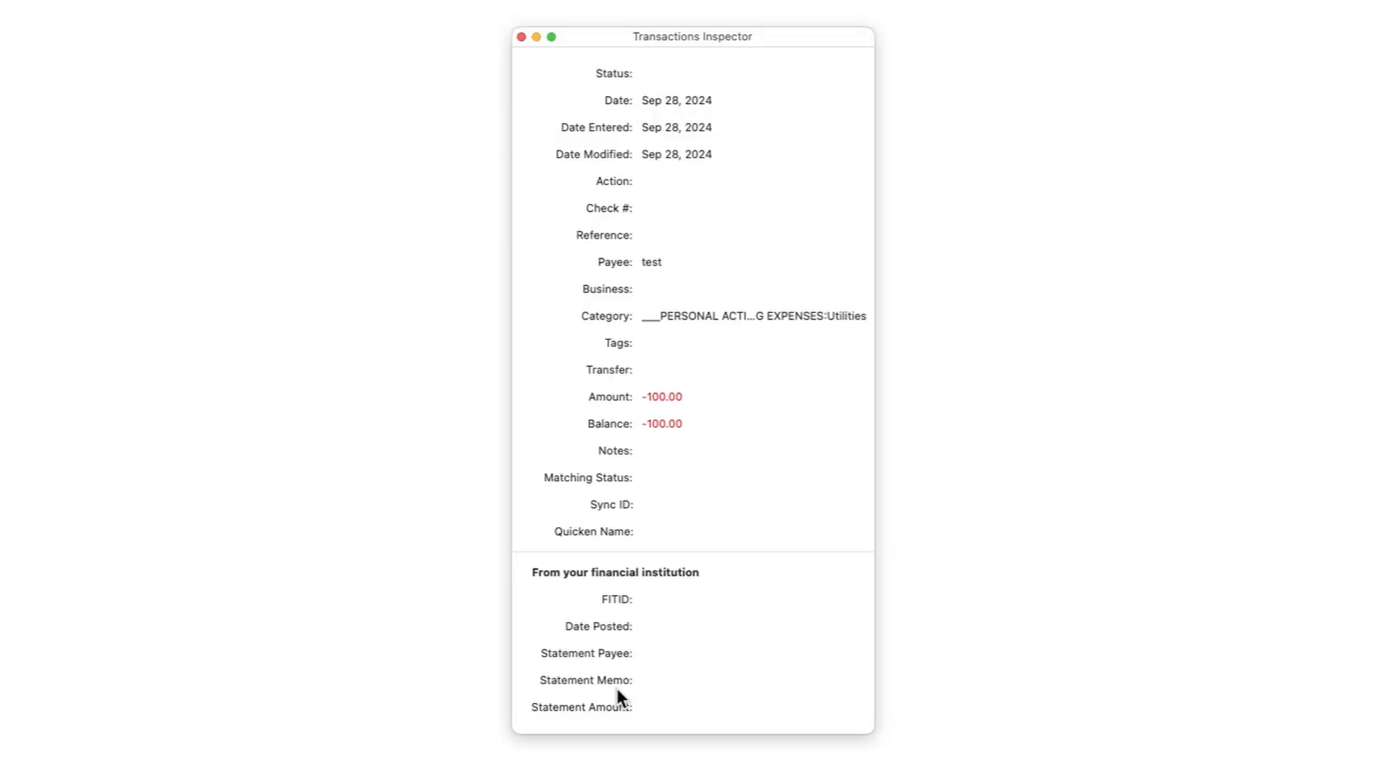
{"action": "left_click", "coordinate": [521, 37]}
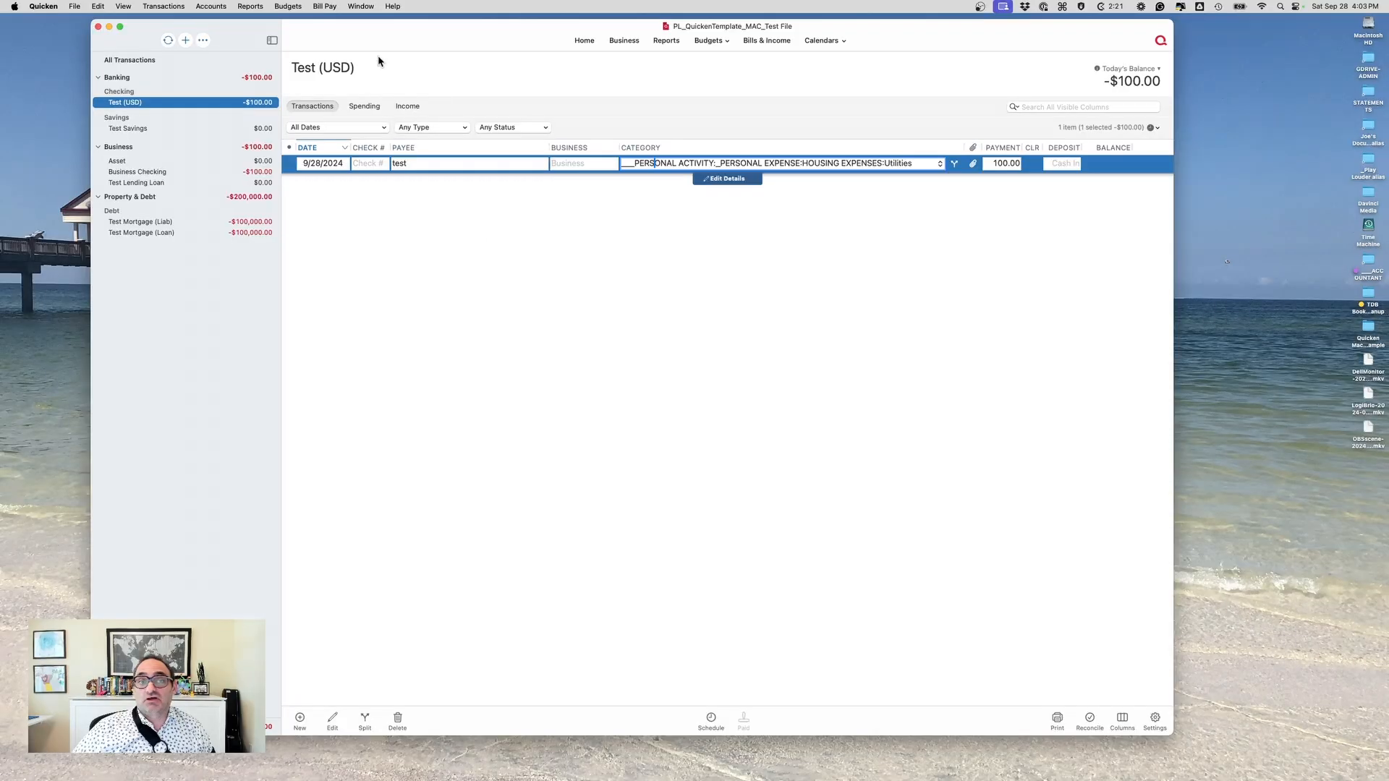
- Examine the display options, bill pay, downloads and details in the Test (USD) account settings, and leave them without saving
{"action": "left_click", "coordinate": [142, 6]}
{"action": "mouse_move", "coordinate": [210, 6]}
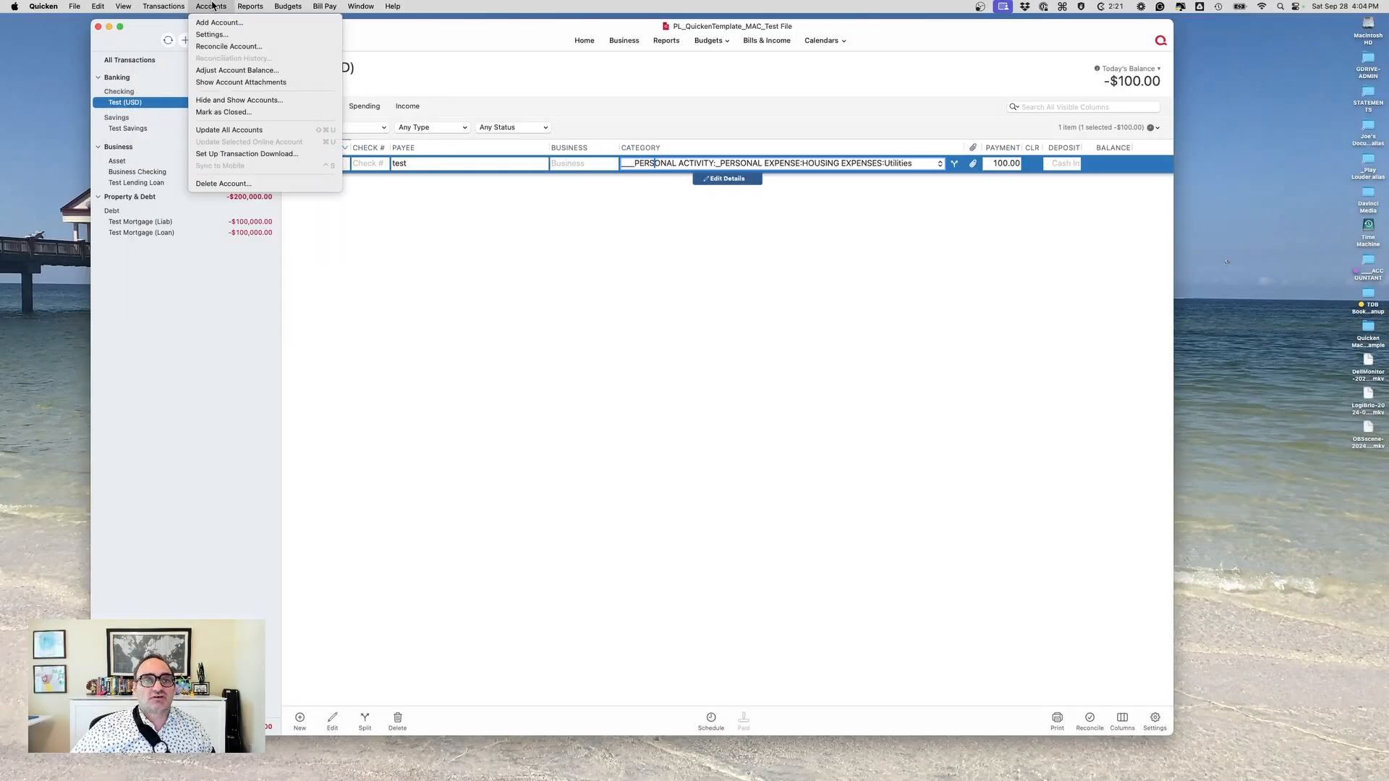
{"action": "left_click", "coordinate": [217, 35]}
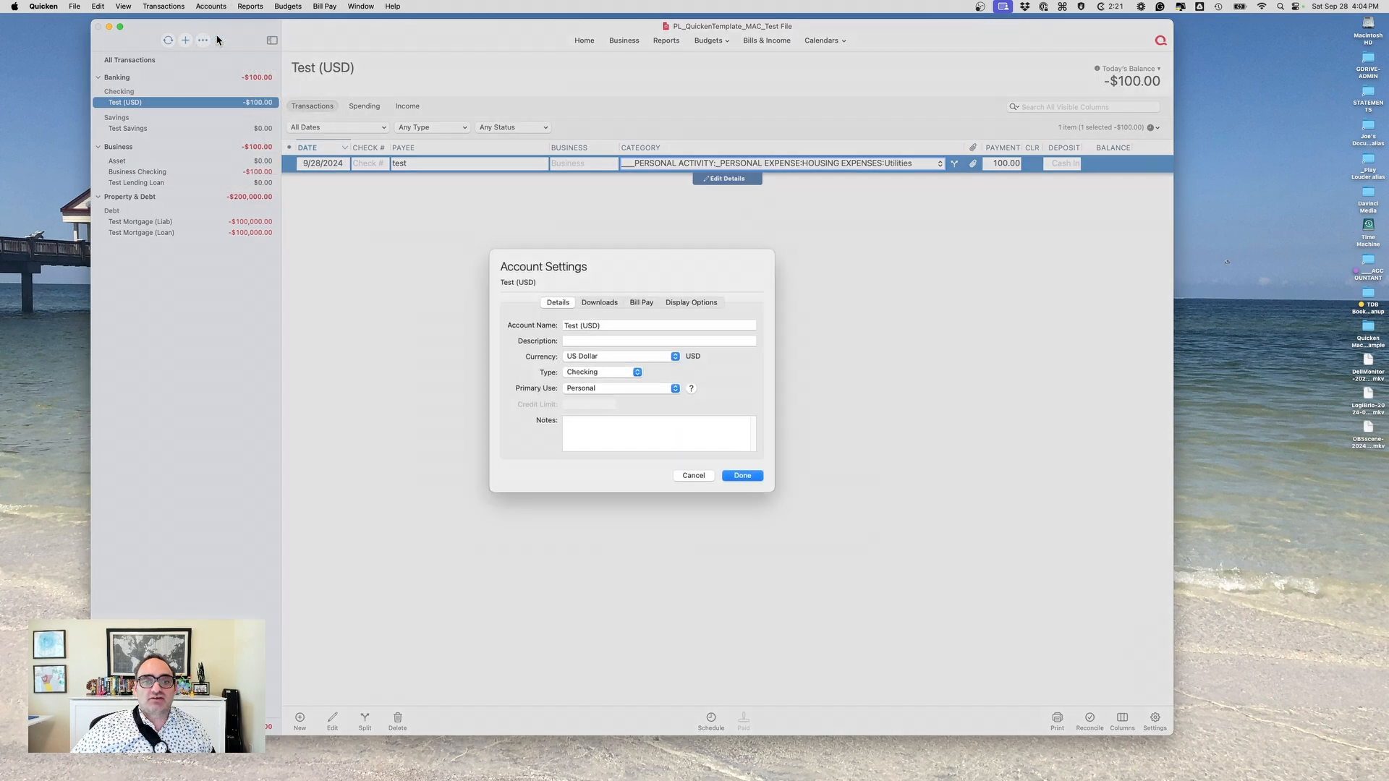
{"action": "left_click", "coordinate": [691, 309]}
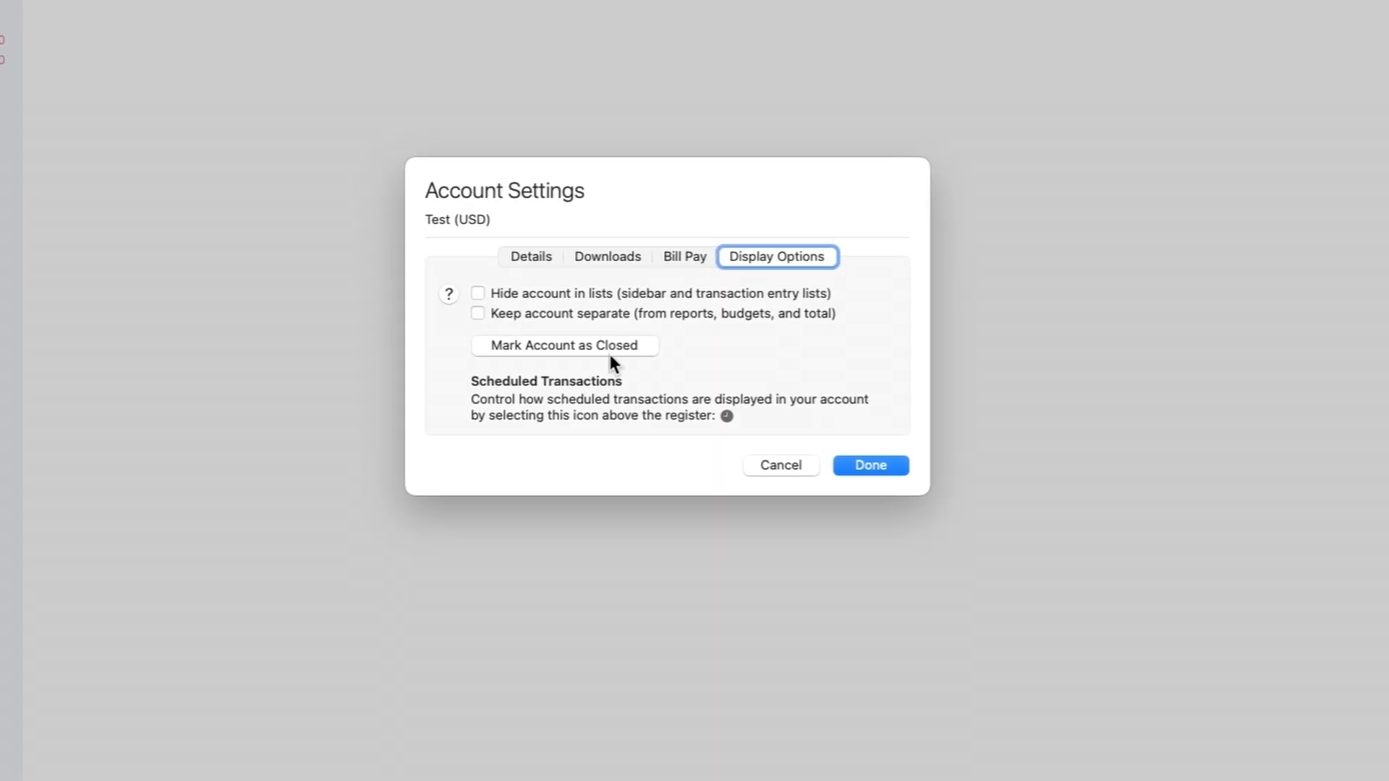
{"action": "left_click", "coordinate": [690, 257]}
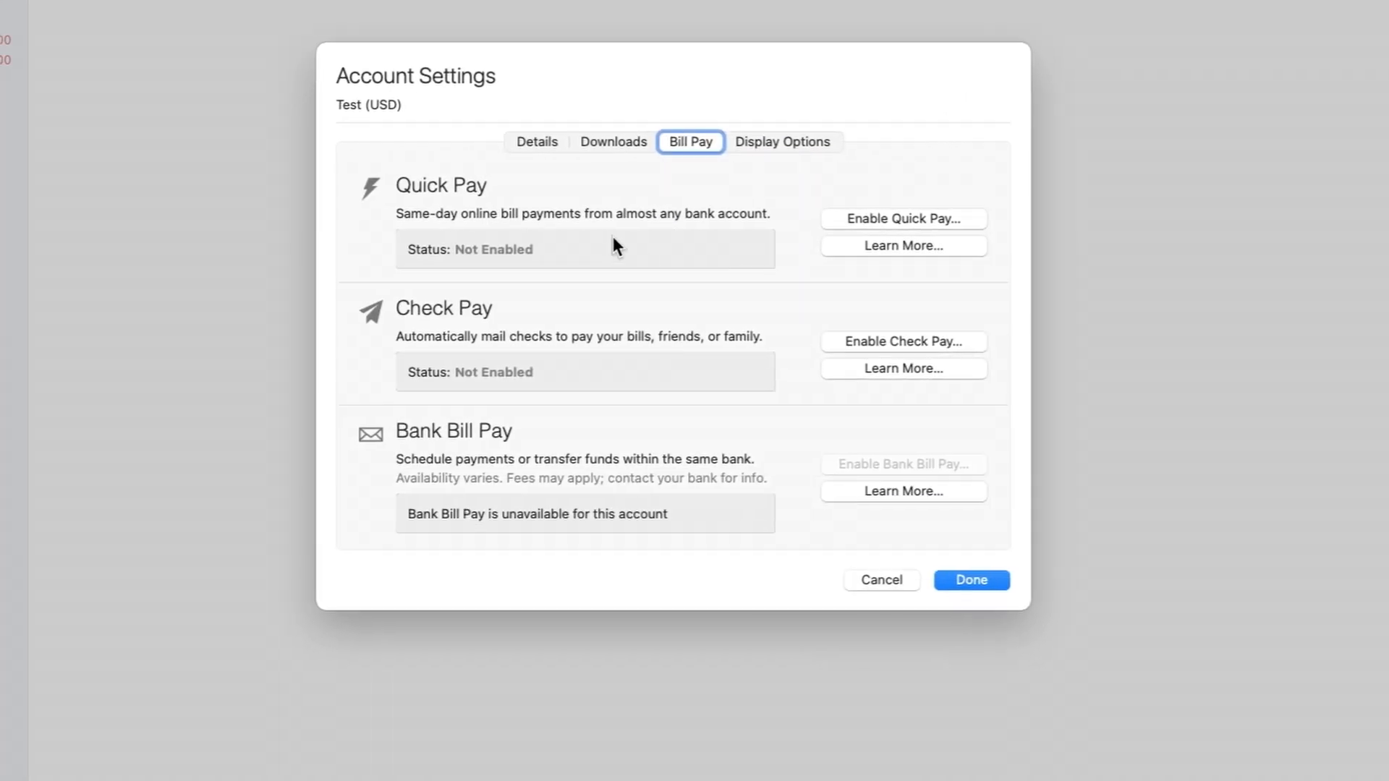
{"action": "left_click", "coordinate": [614, 142]}
{"action": "left_click", "coordinate": [554, 288]}
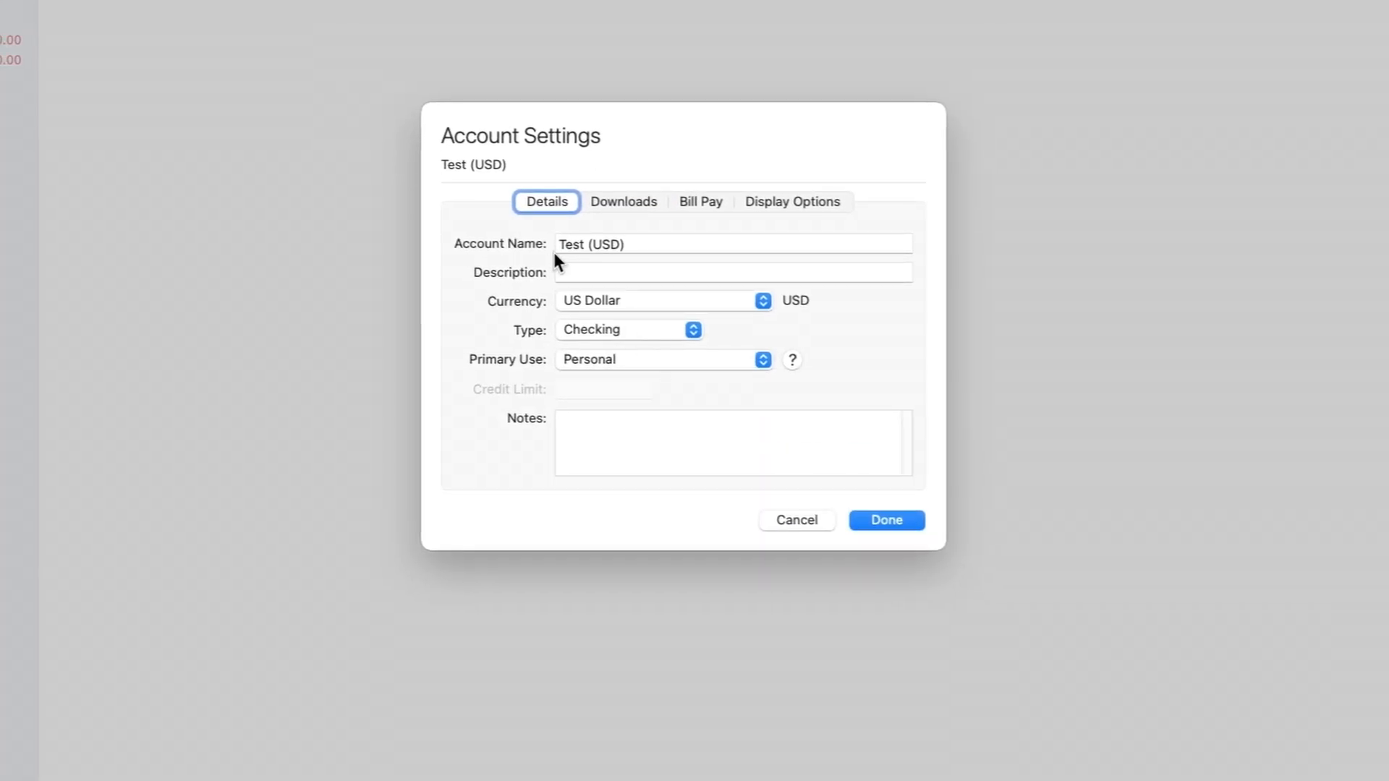
{"action": "left_click", "coordinate": [818, 520]}
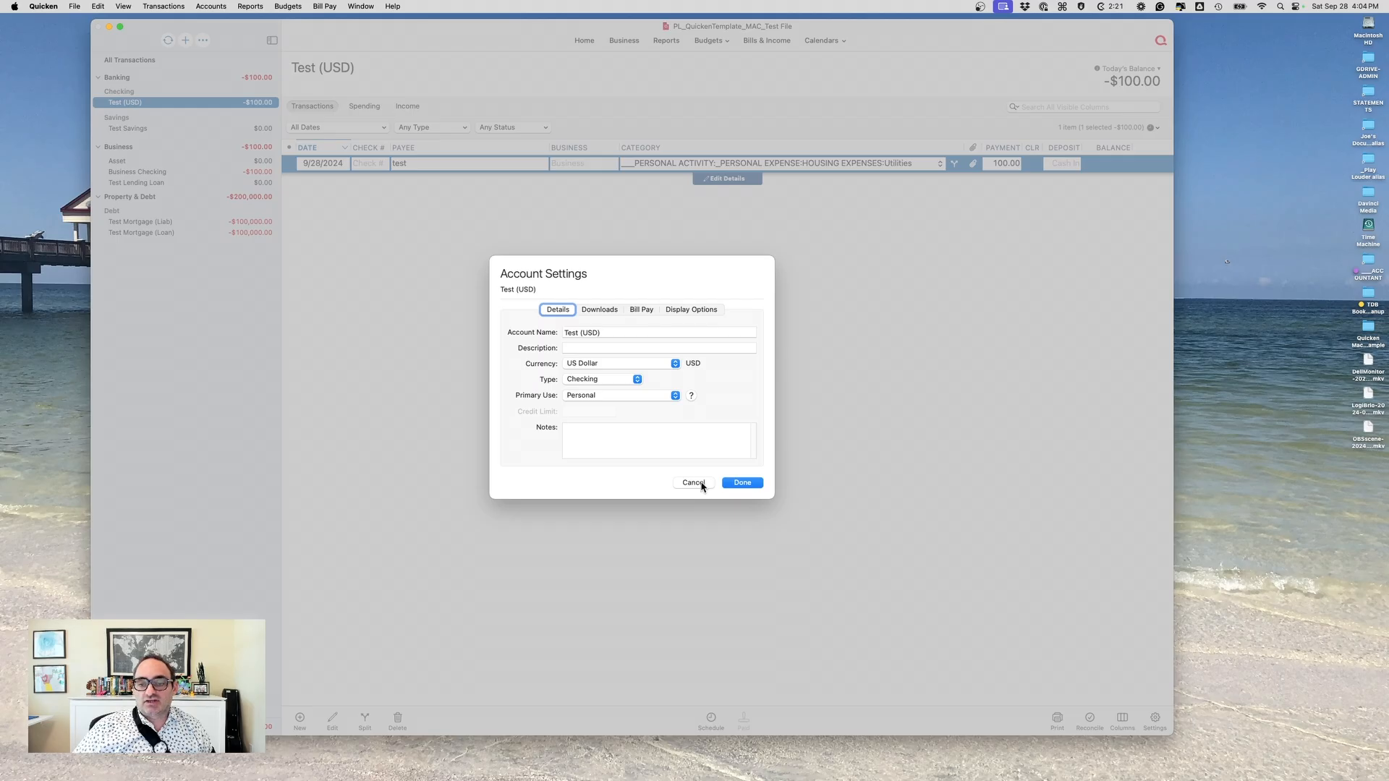
{"action": "left_click", "coordinate": [700, 484]}
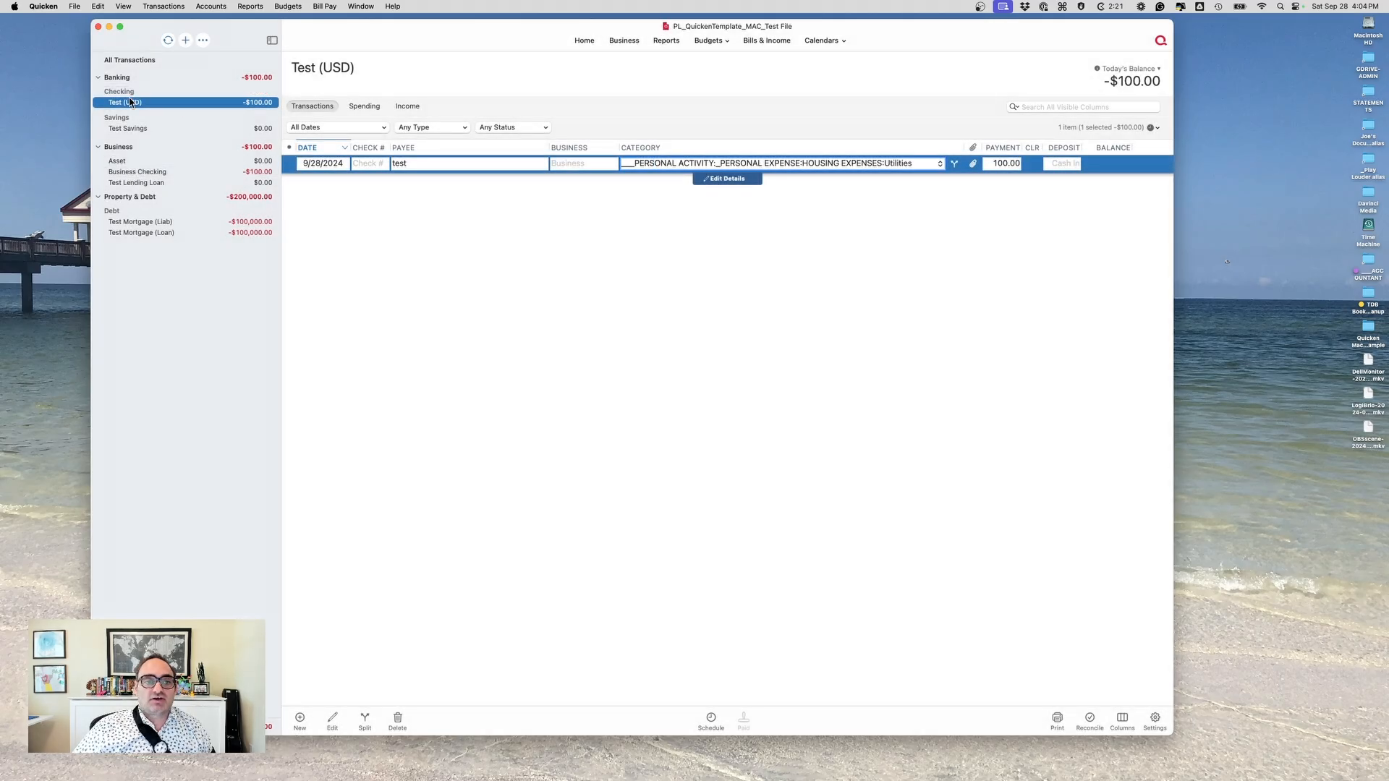
- Open the Test (USD) account settings directly from the account in the sidebar, and cancel them
{"action": "left_click", "coordinate": [219, 6]}
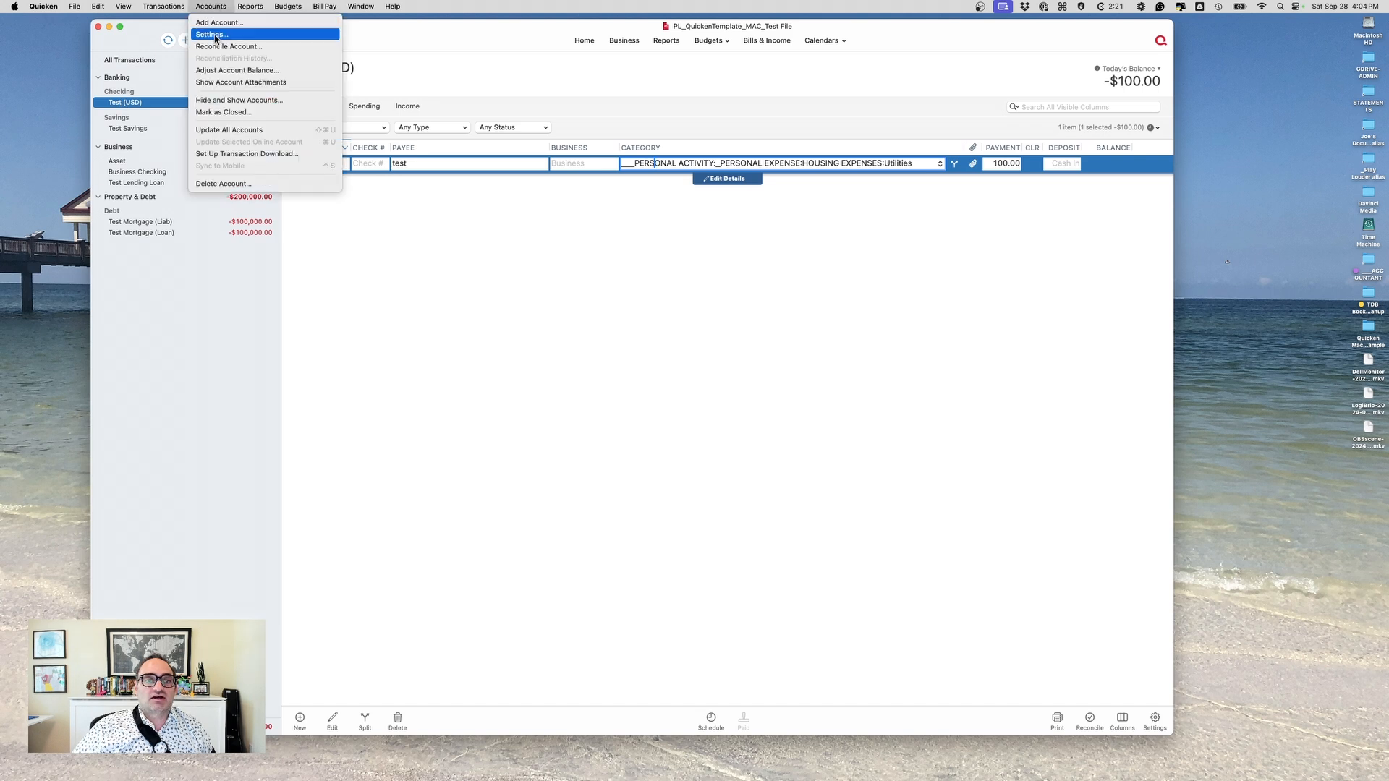
{"action": "right_click", "coordinate": [156, 104]}
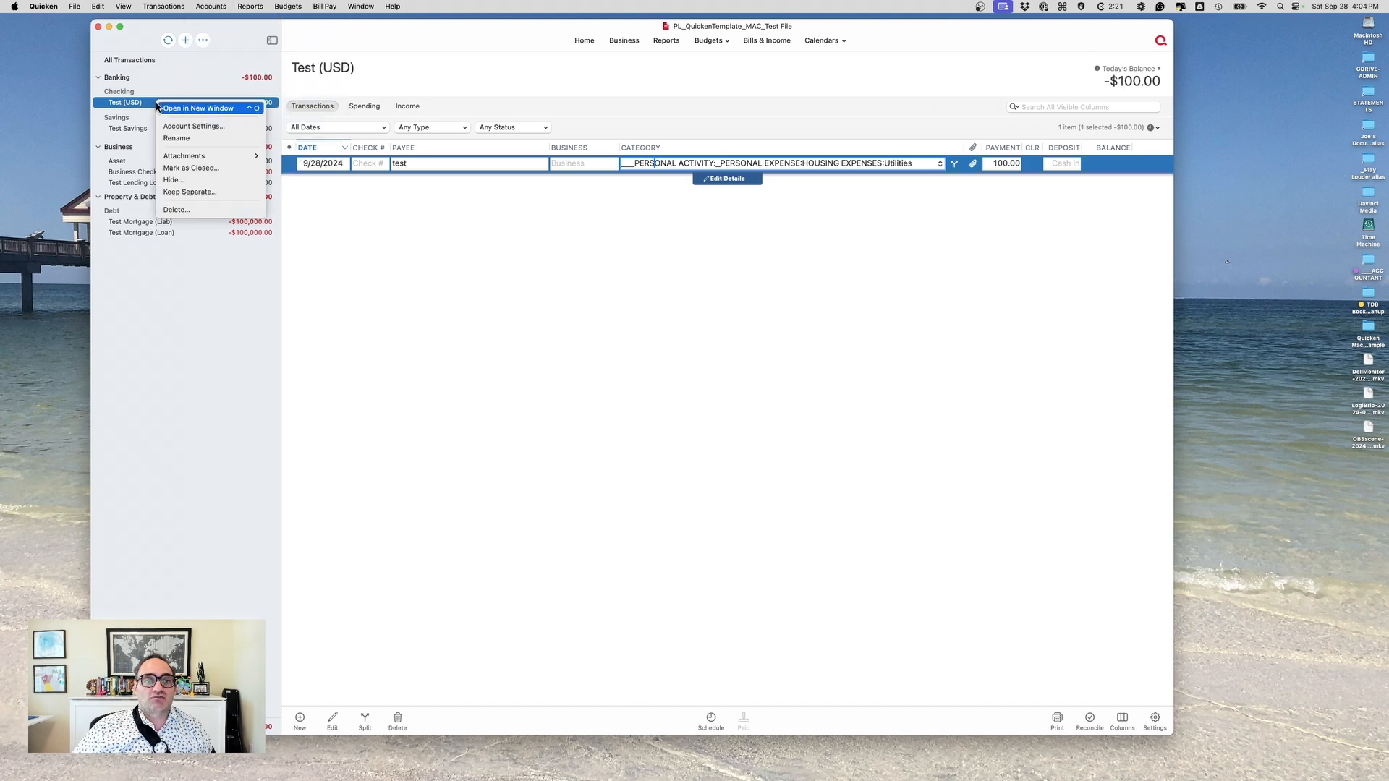
{"action": "left_click", "coordinate": [193, 127]}
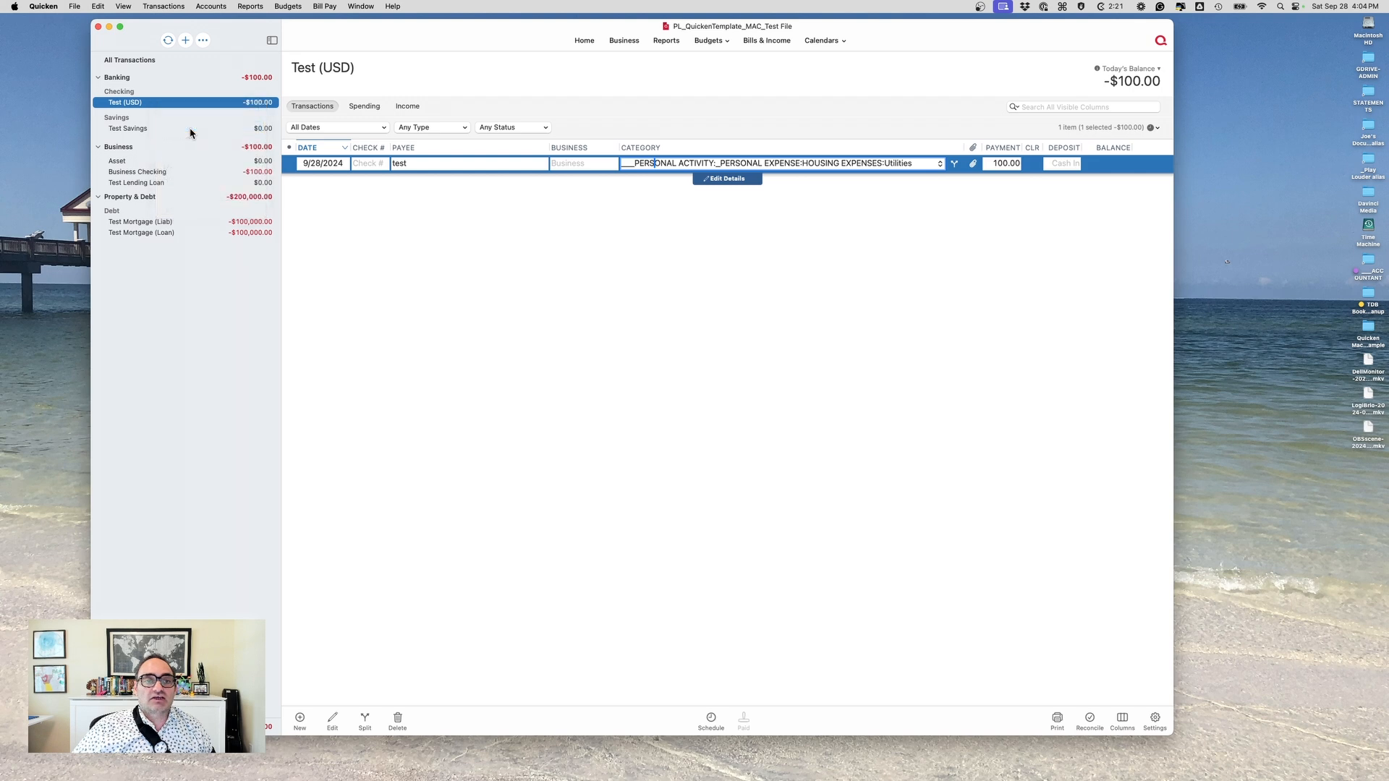
{"action": "left_click", "coordinate": [699, 481]}
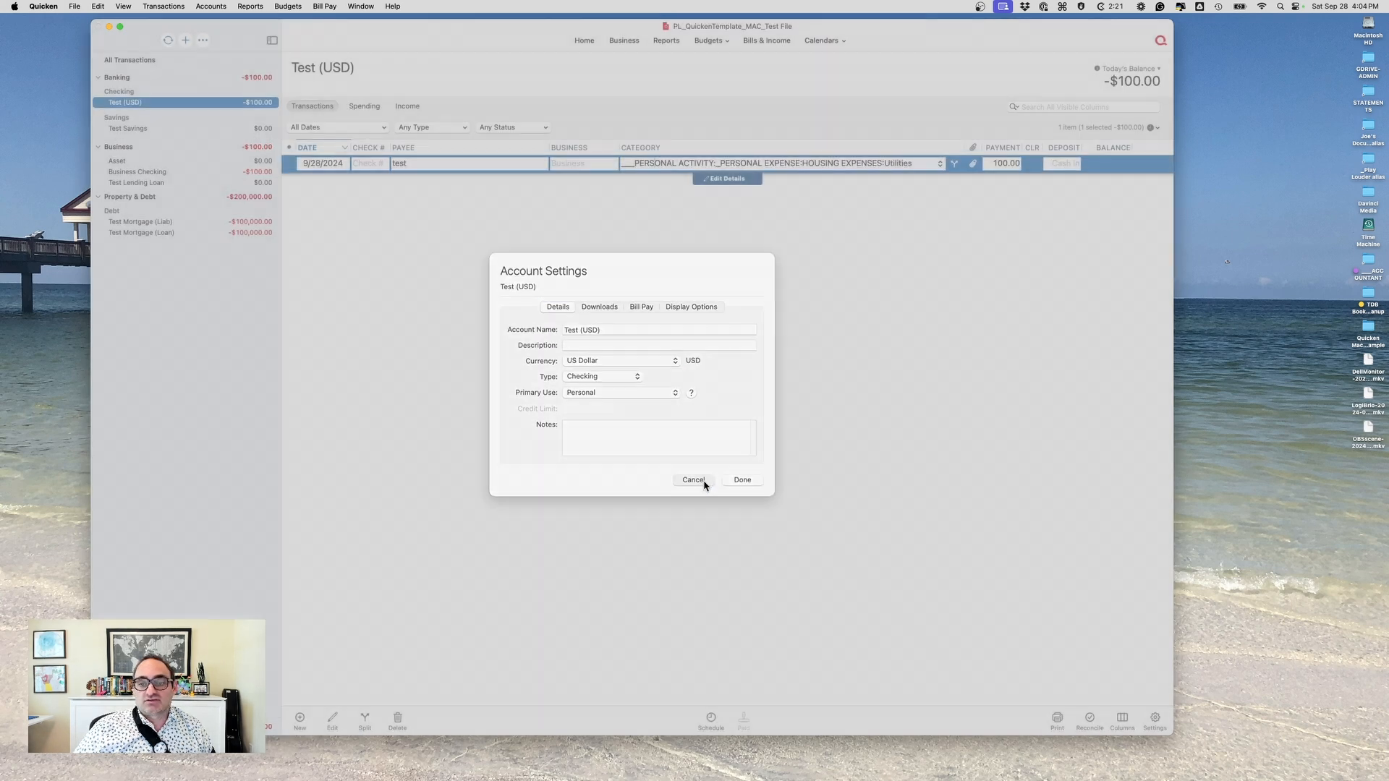
- Examine the display options for all accounts in an enlarged Hide and Show Accounts window, and close it
{"action": "left_click", "coordinate": [211, 7]}
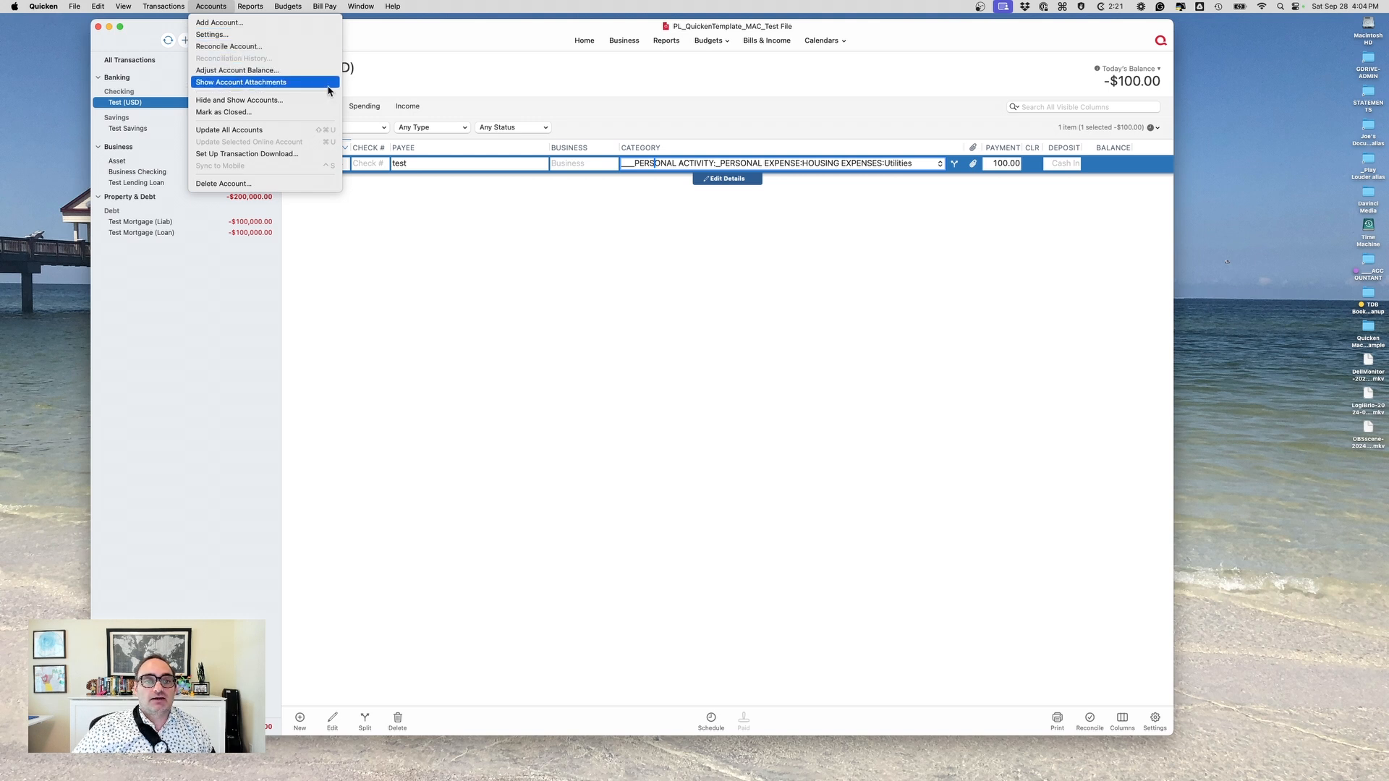
{"action": "left_click", "coordinate": [288, 101]}
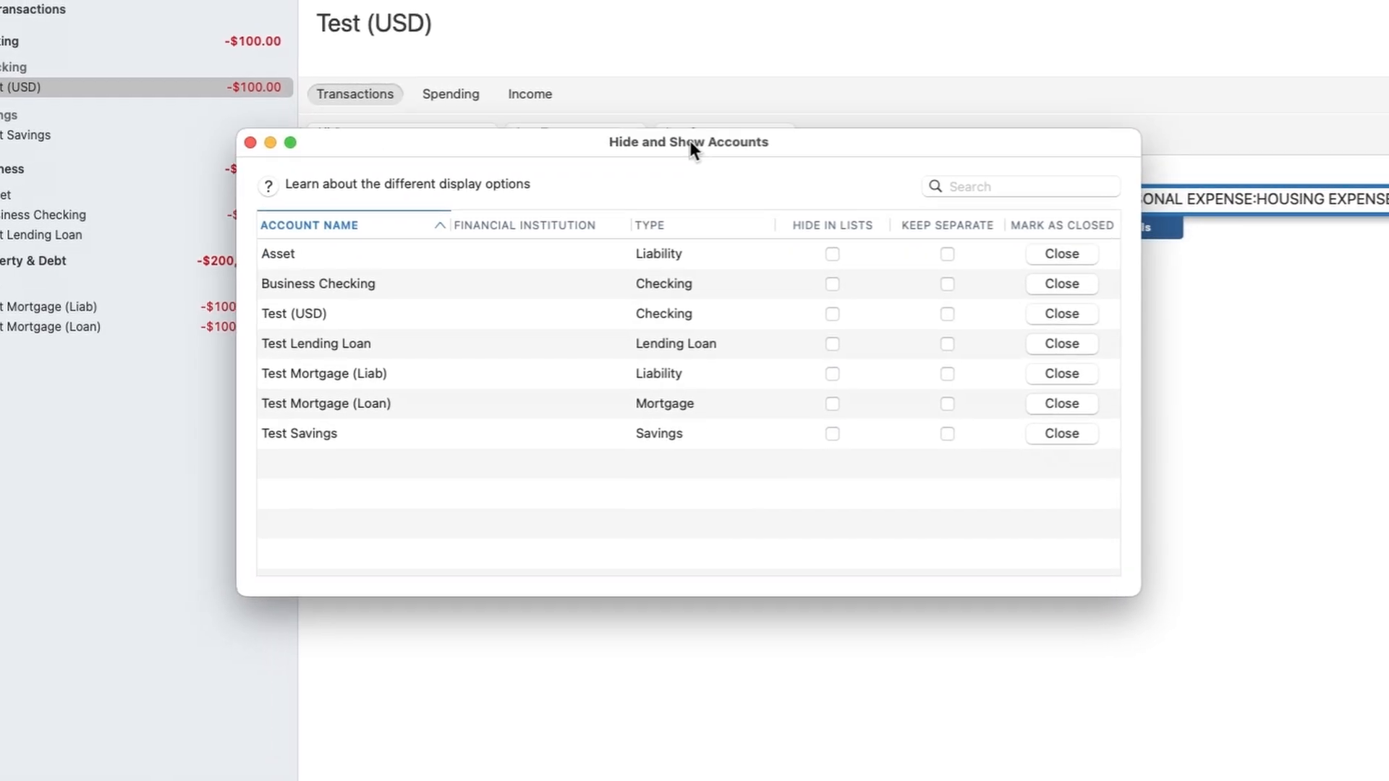
{"action": "left_click_drag", "start_coordinate": [690, 143], "coordinate": [687, 138]}
{"action": "left_click_drag", "start_coordinate": [1135, 590], "coordinate": [1343, 780]}
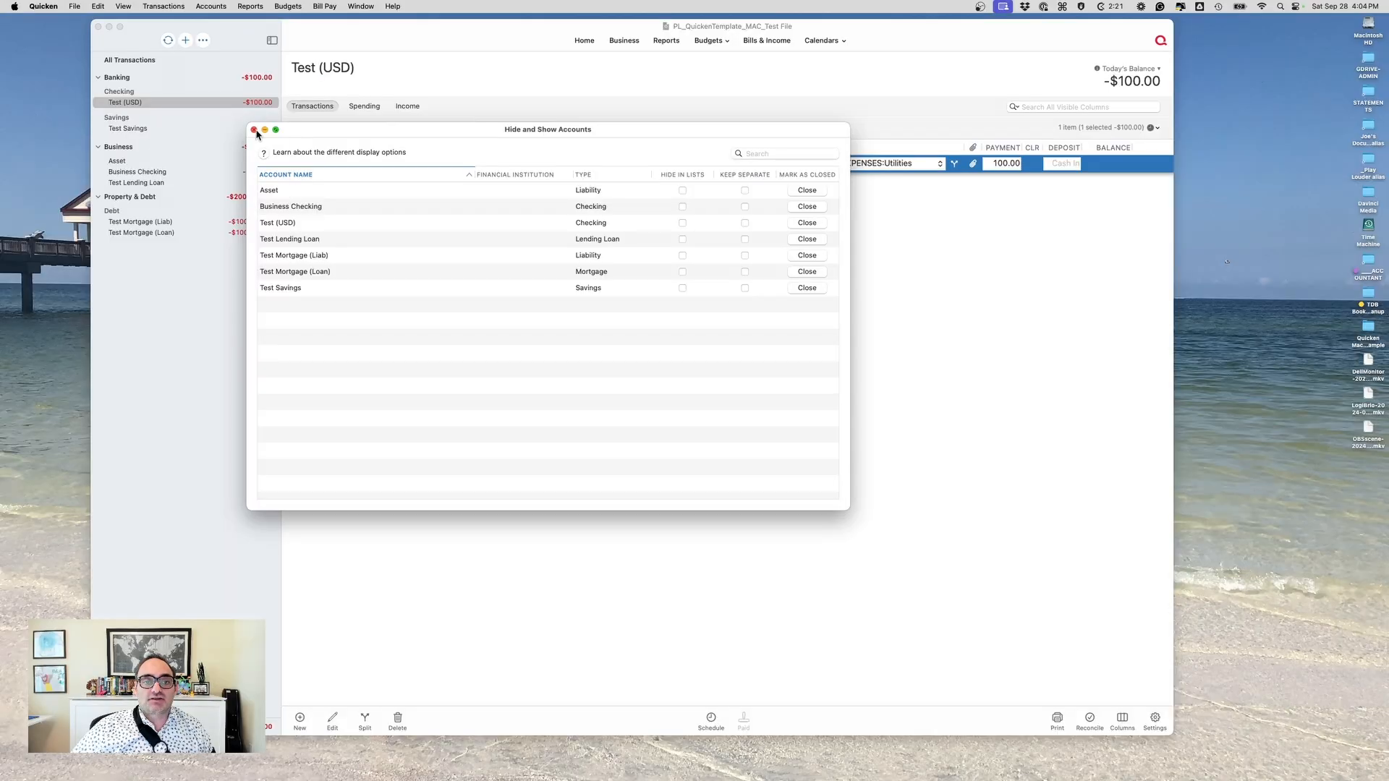
{"action": "left_click", "coordinate": [254, 130]}
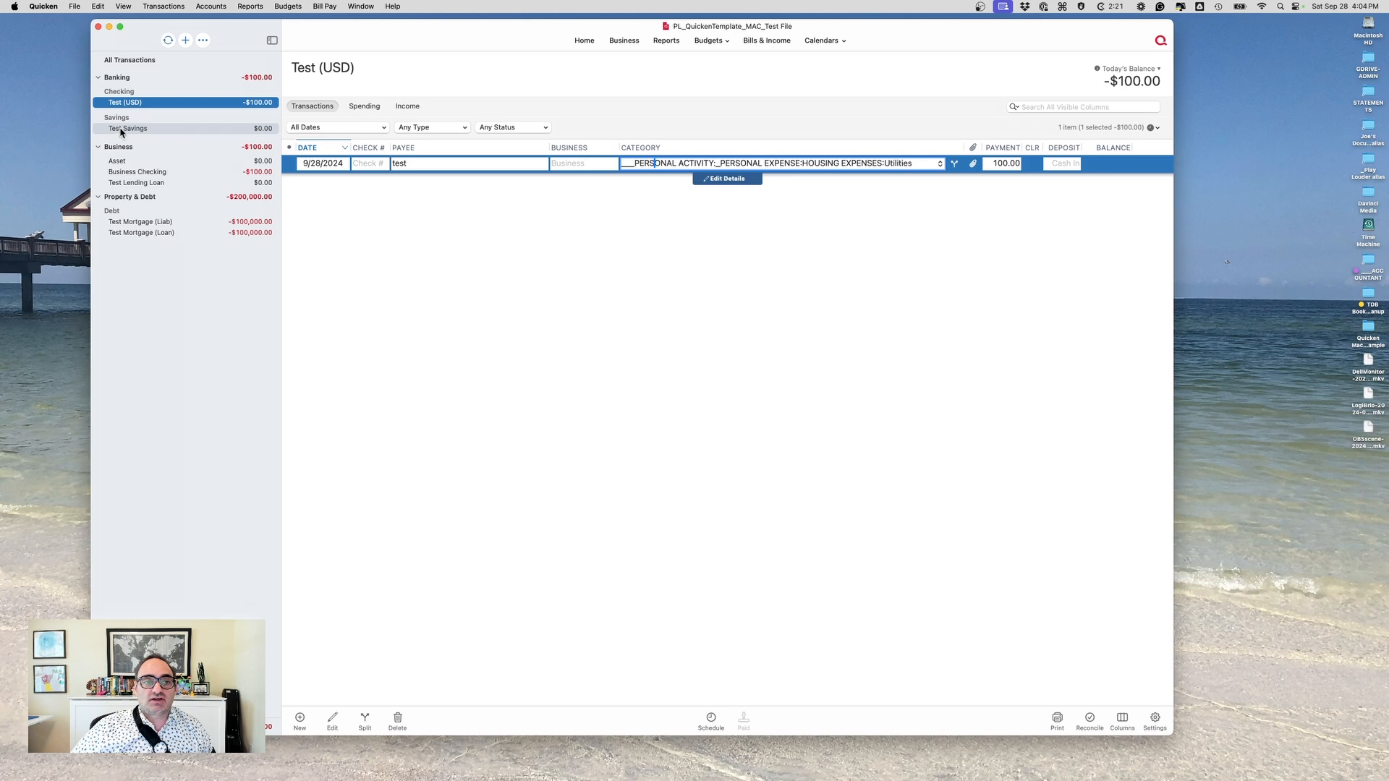
- View the Test Savings account settings from its sidebar entry, and cancel them
{"action": "right_click", "coordinate": [121, 129]}
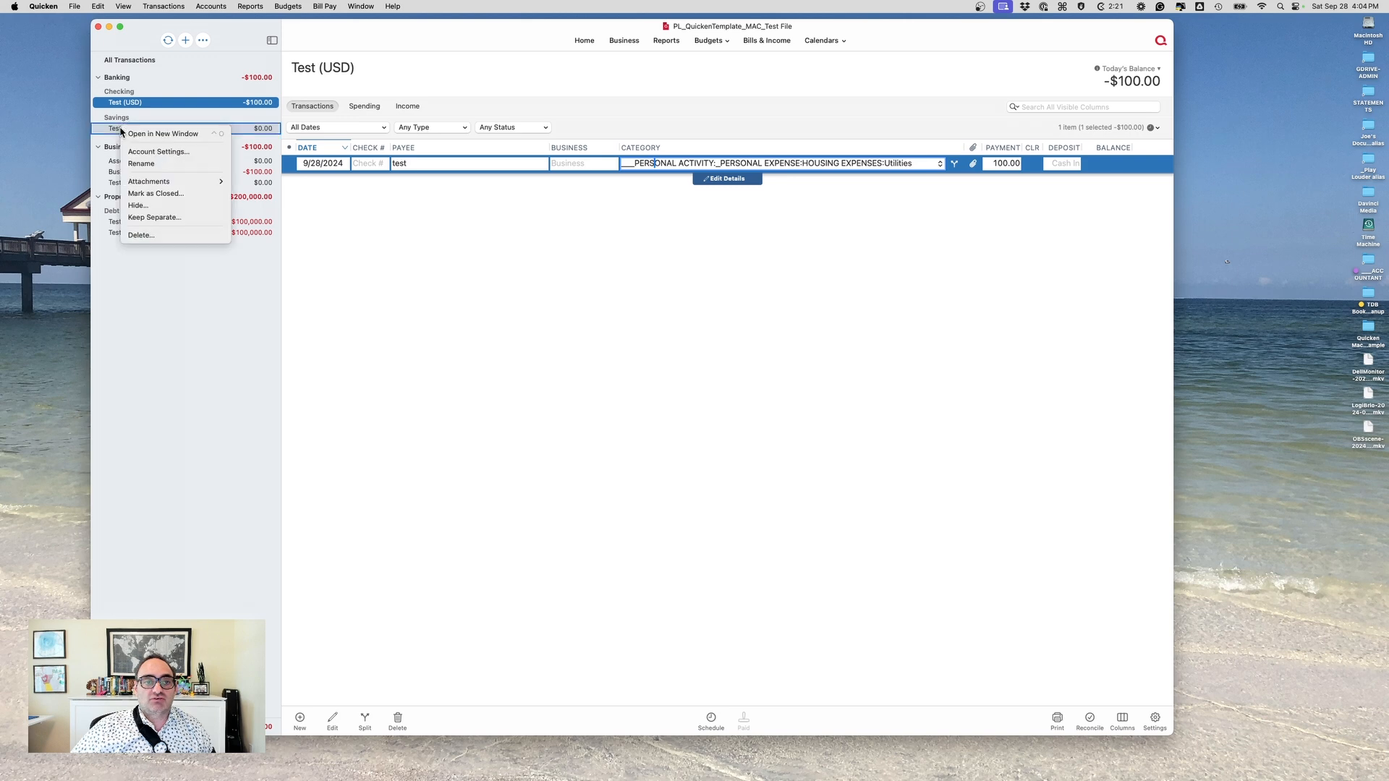
{"action": "left_click", "coordinate": [160, 151]}
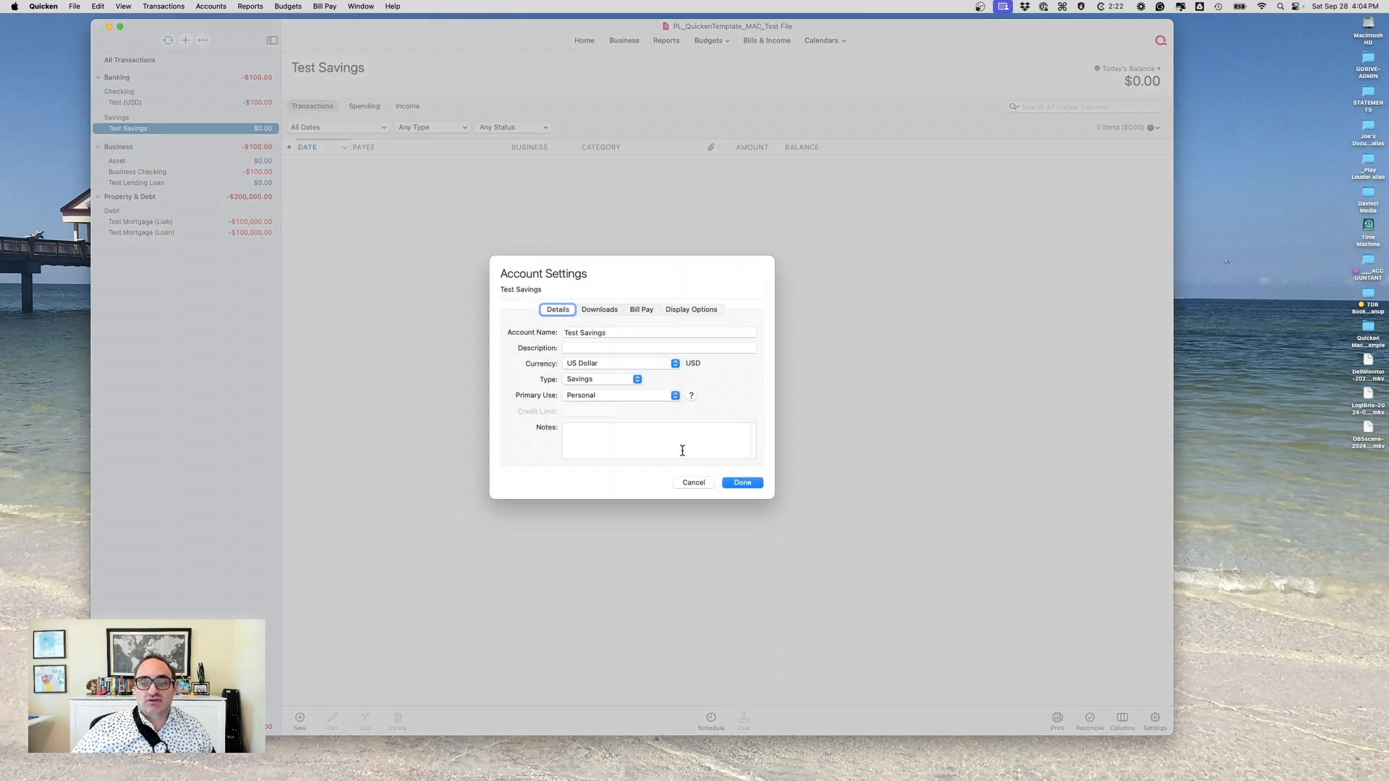
{"action": "left_click", "coordinate": [700, 483]}
- Open the Connection Status summary, and examine the payees, renaming rules and QuickFill rules in a resized, repositioned Payees & Rules window
{"action": "left_click", "coordinate": [208, 6]}
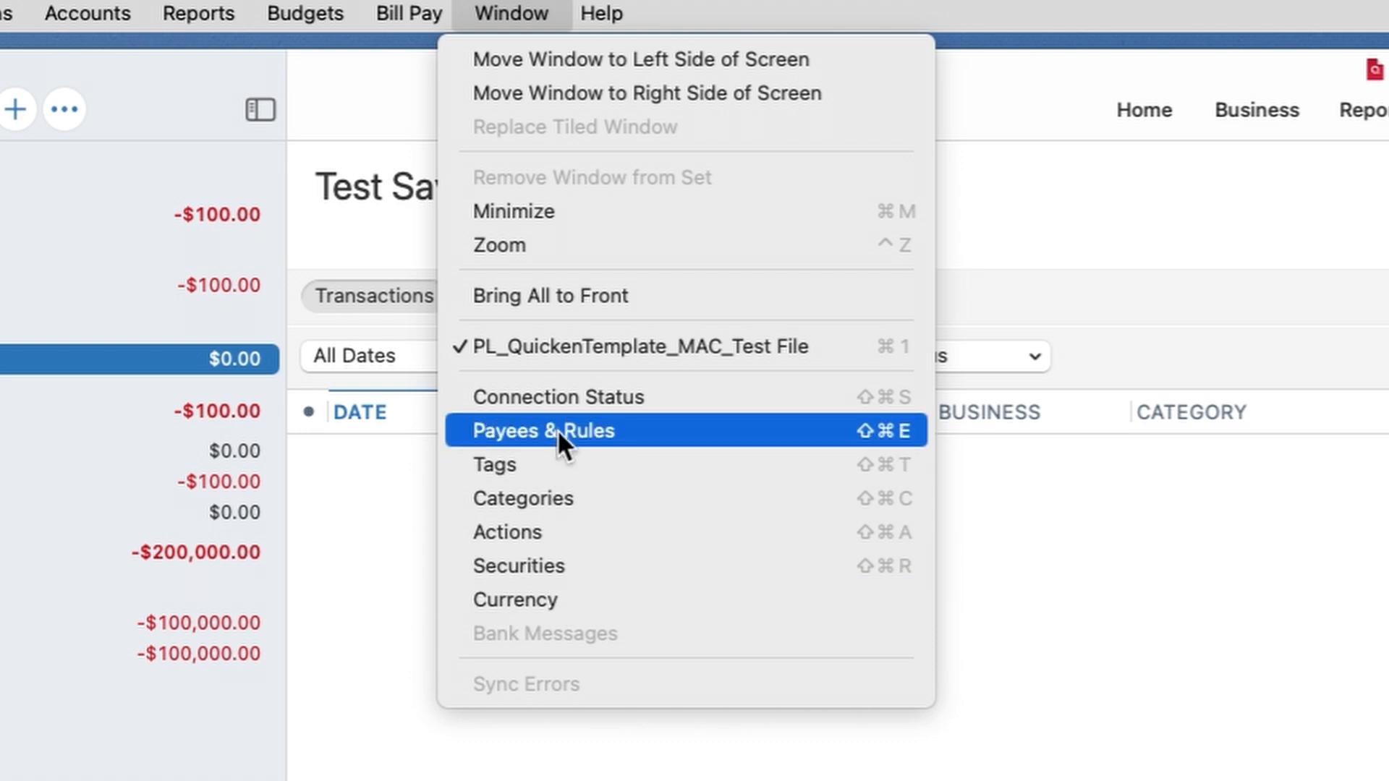
{"action": "left_click", "coordinate": [596, 397]}
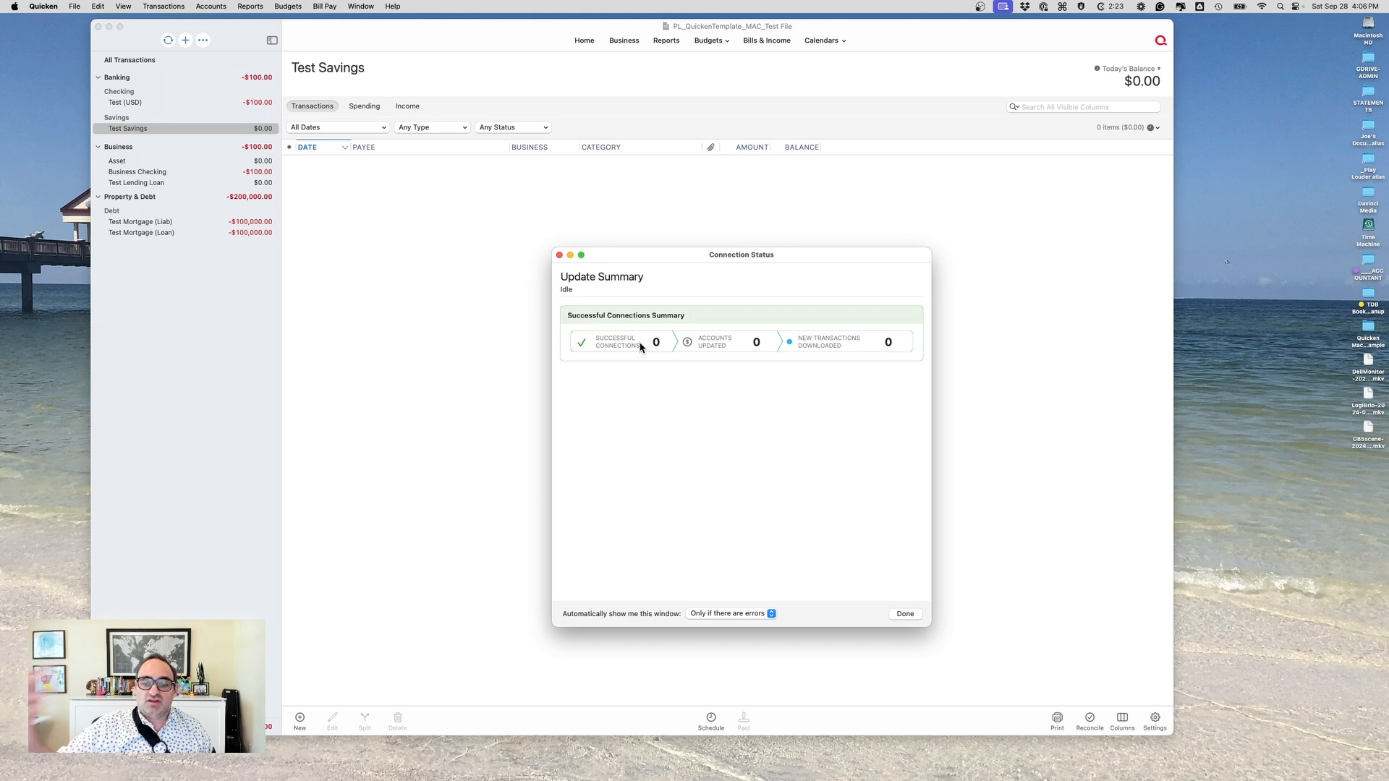
{"action": "left_click", "coordinate": [365, 6]}
{"action": "left_click", "coordinate": [391, 209]}
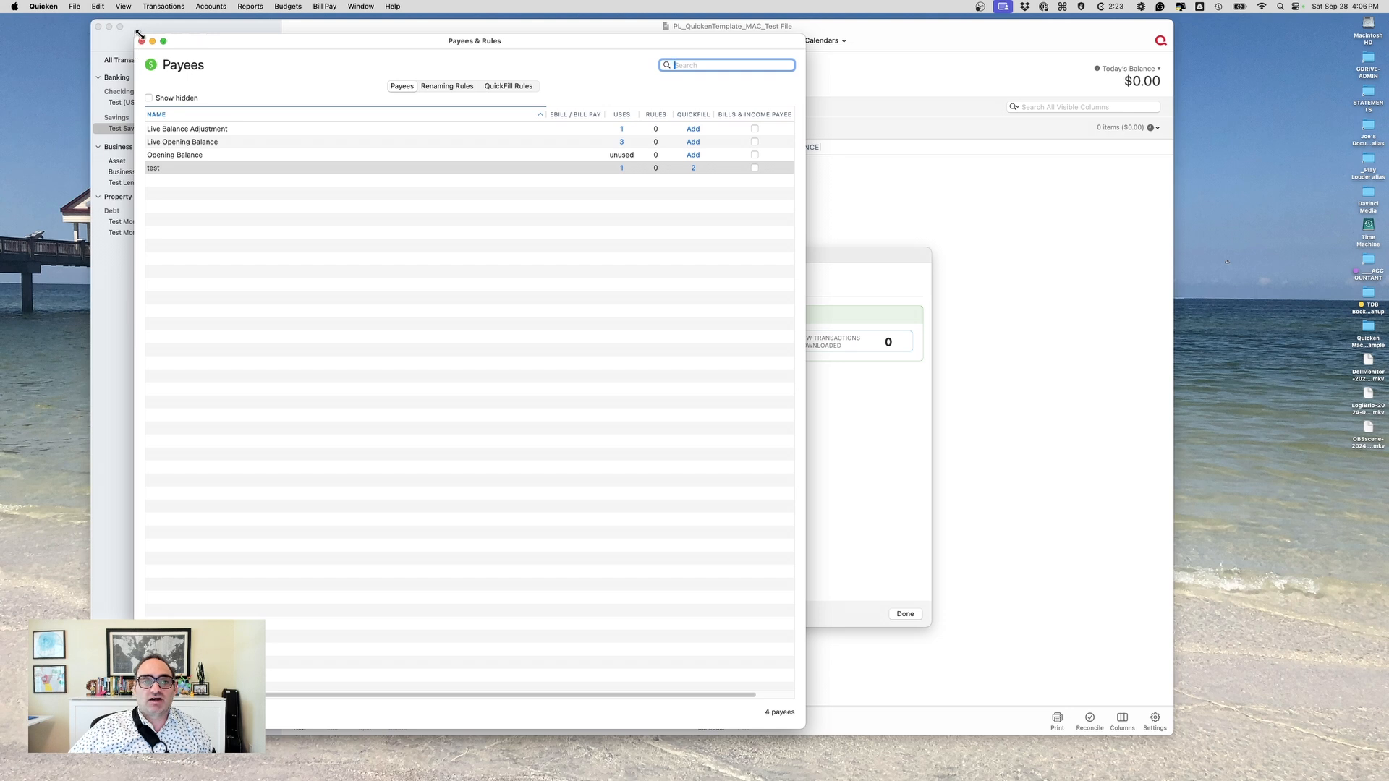
{"action": "left_click_drag", "start_coordinate": [139, 34], "coordinate": [356, 145]}
{"action": "left_click_drag", "start_coordinate": [496, 149], "coordinate": [829, 176]}
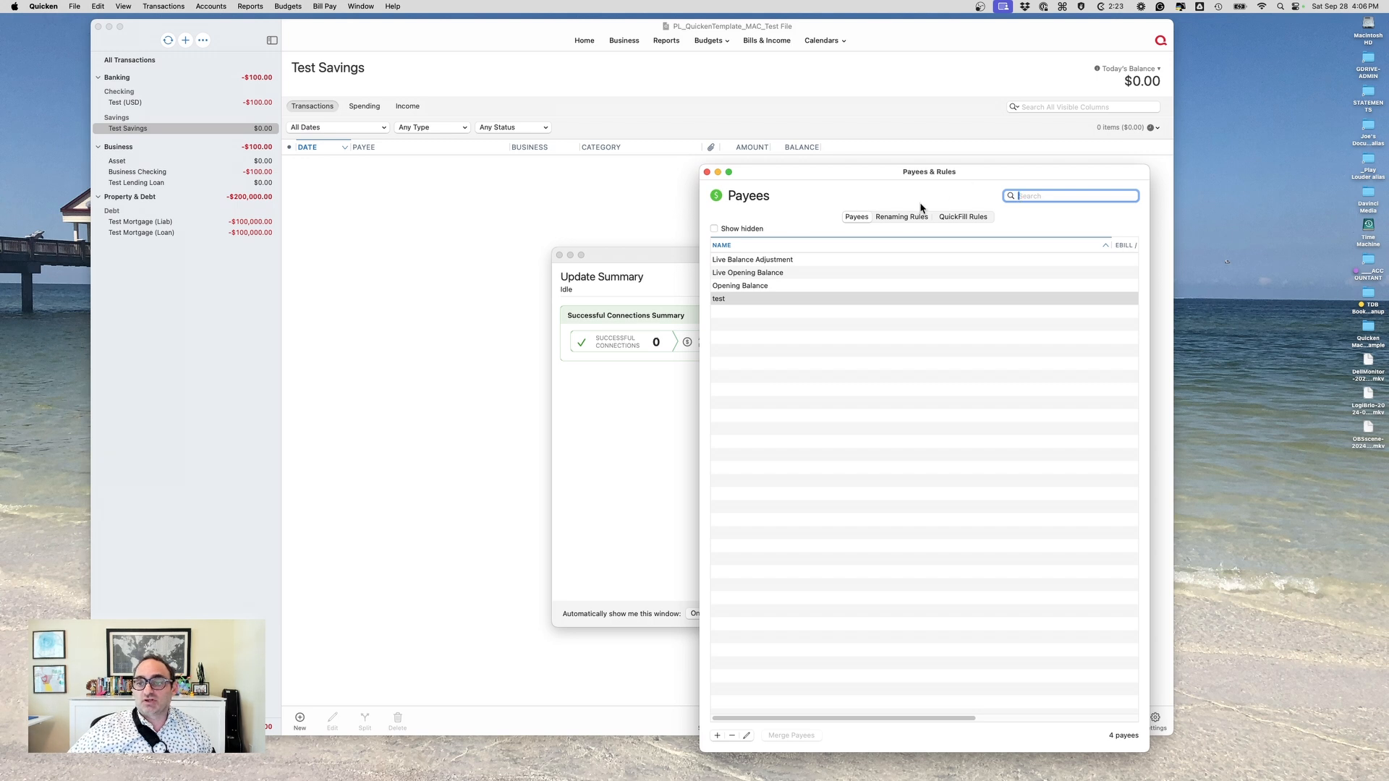
{"action": "left_click", "coordinate": [896, 219]}
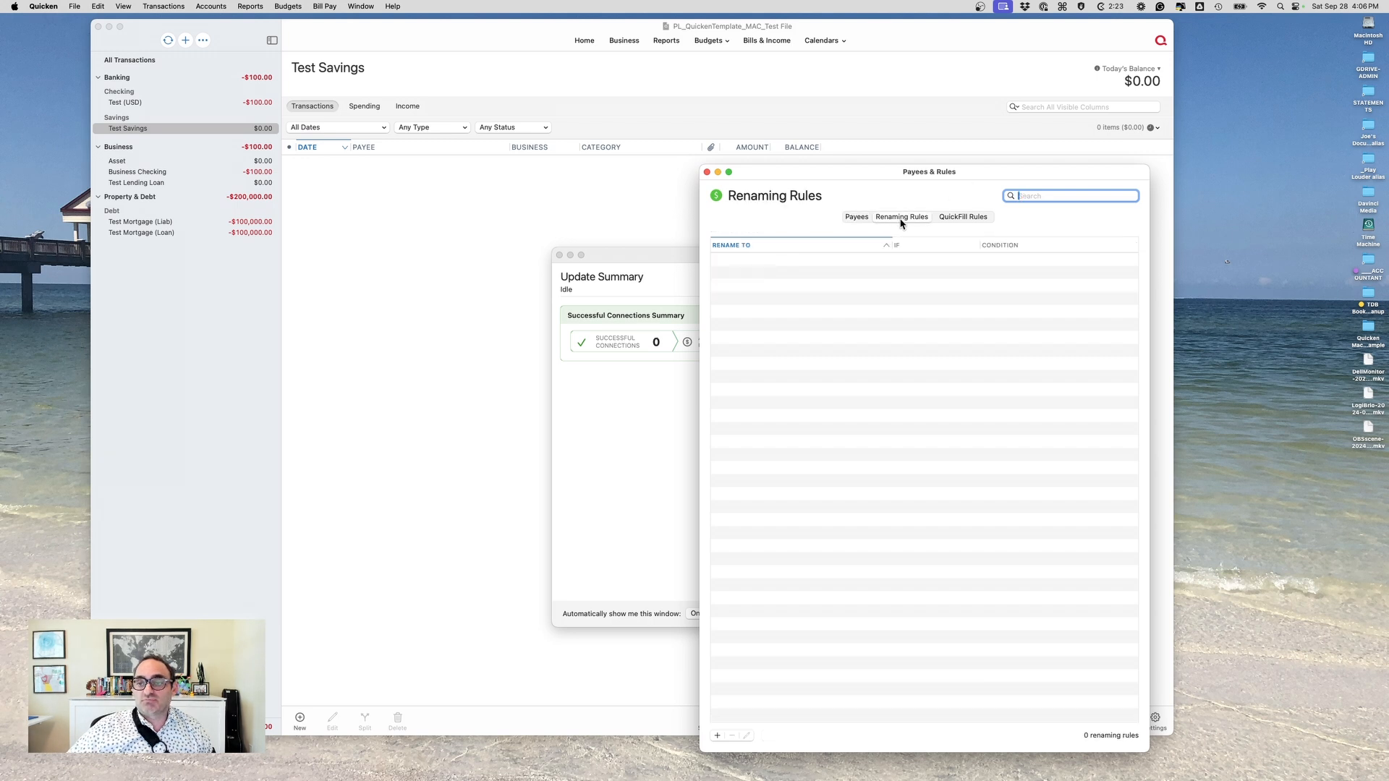
{"action": "left_click", "coordinate": [964, 219]}
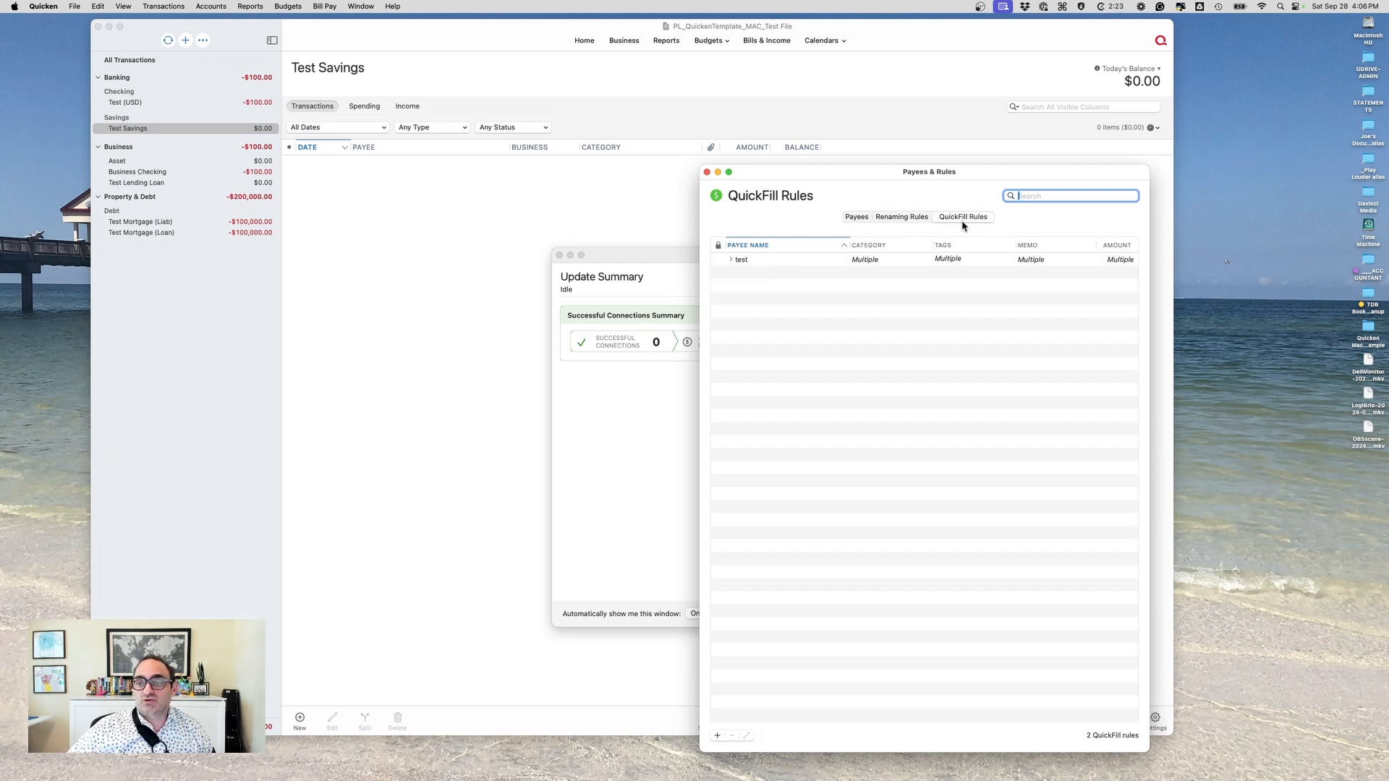
- Open the Tags list, and move and enlarge its window over the Payees & Rules window
{"action": "left_click", "coordinate": [360, 9]}
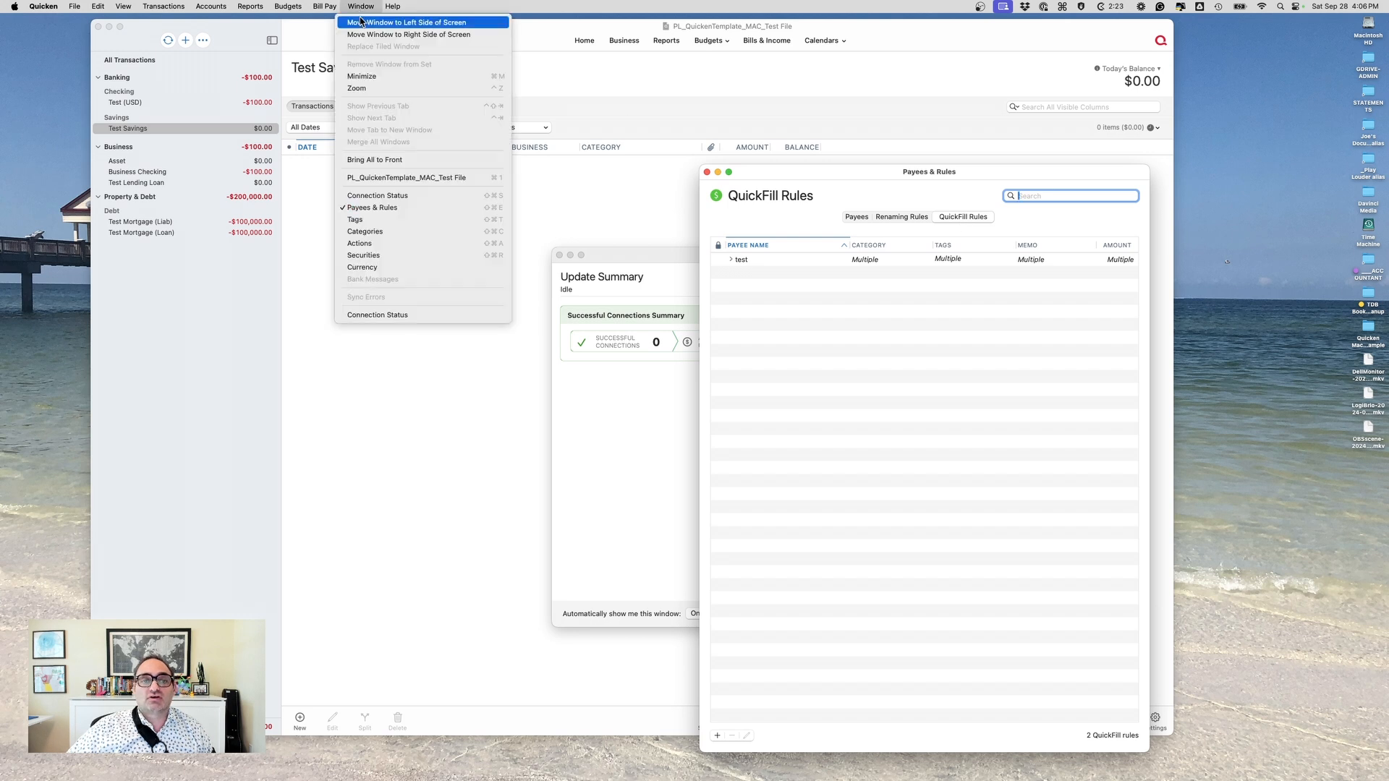
{"action": "left_click", "coordinate": [402, 220]}
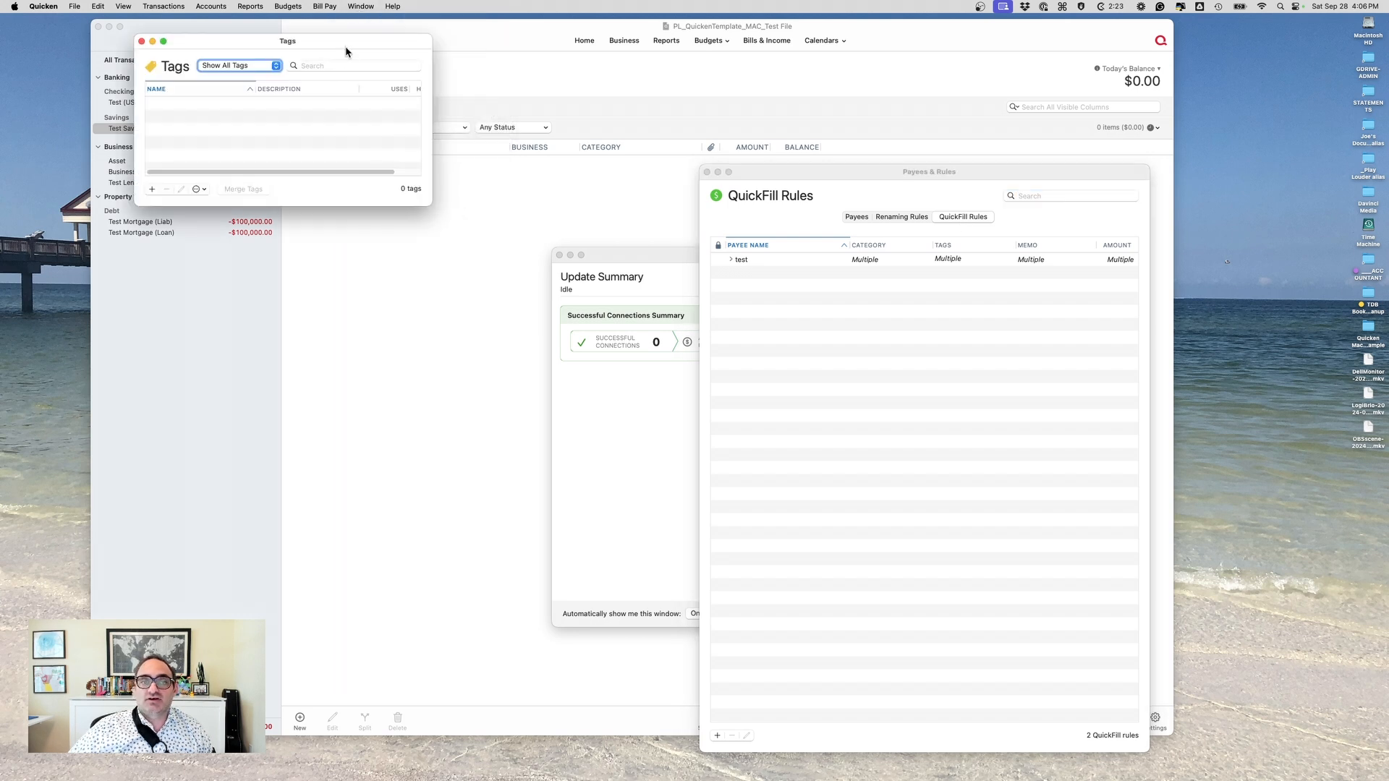
{"action": "left_click_drag", "start_coordinate": [345, 51], "coordinate": [867, 179]}
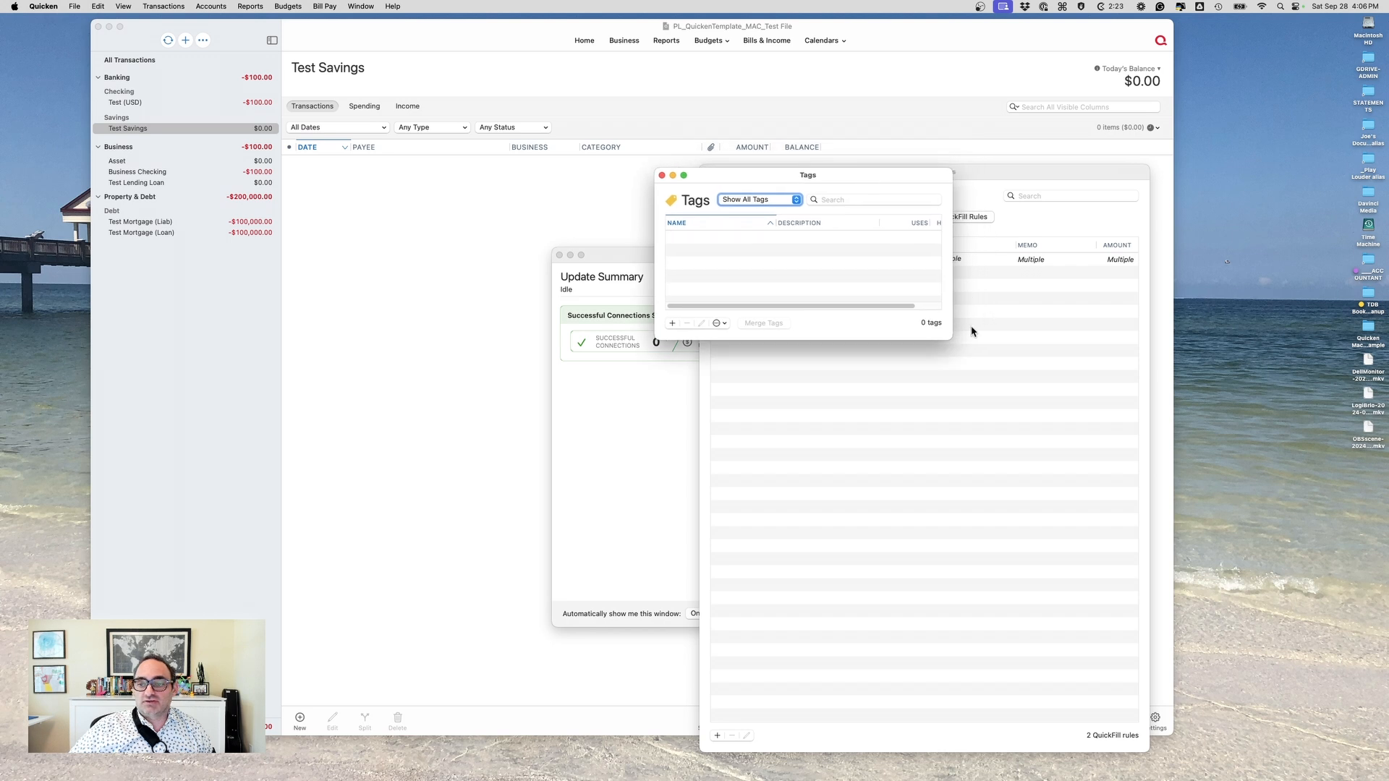
{"action": "left_click_drag", "start_coordinate": [950, 337], "coordinate": [1190, 611]}
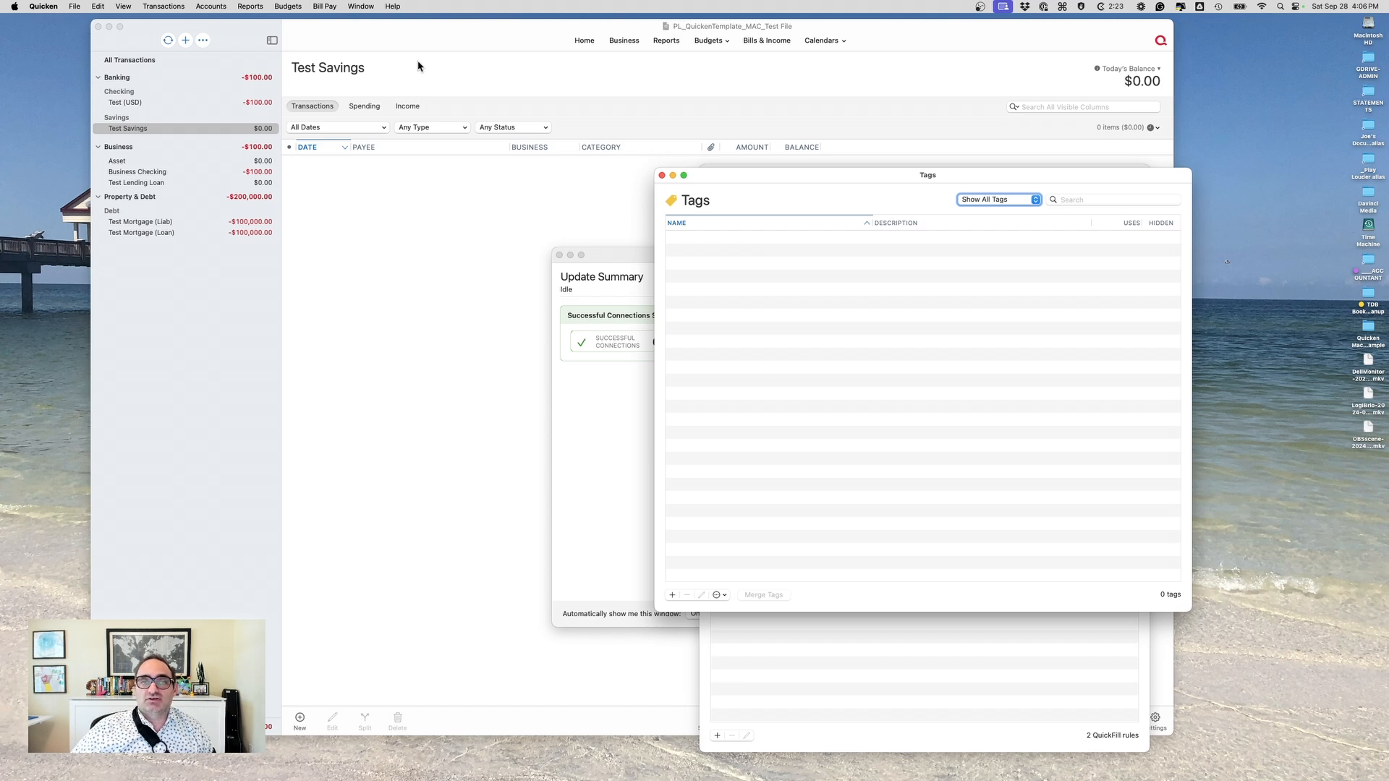
- Open the Categories list and reposition its window to view the categories with their types and tax lines
{"action": "left_click", "coordinate": [353, 6]}
{"action": "left_click", "coordinate": [374, 237]}
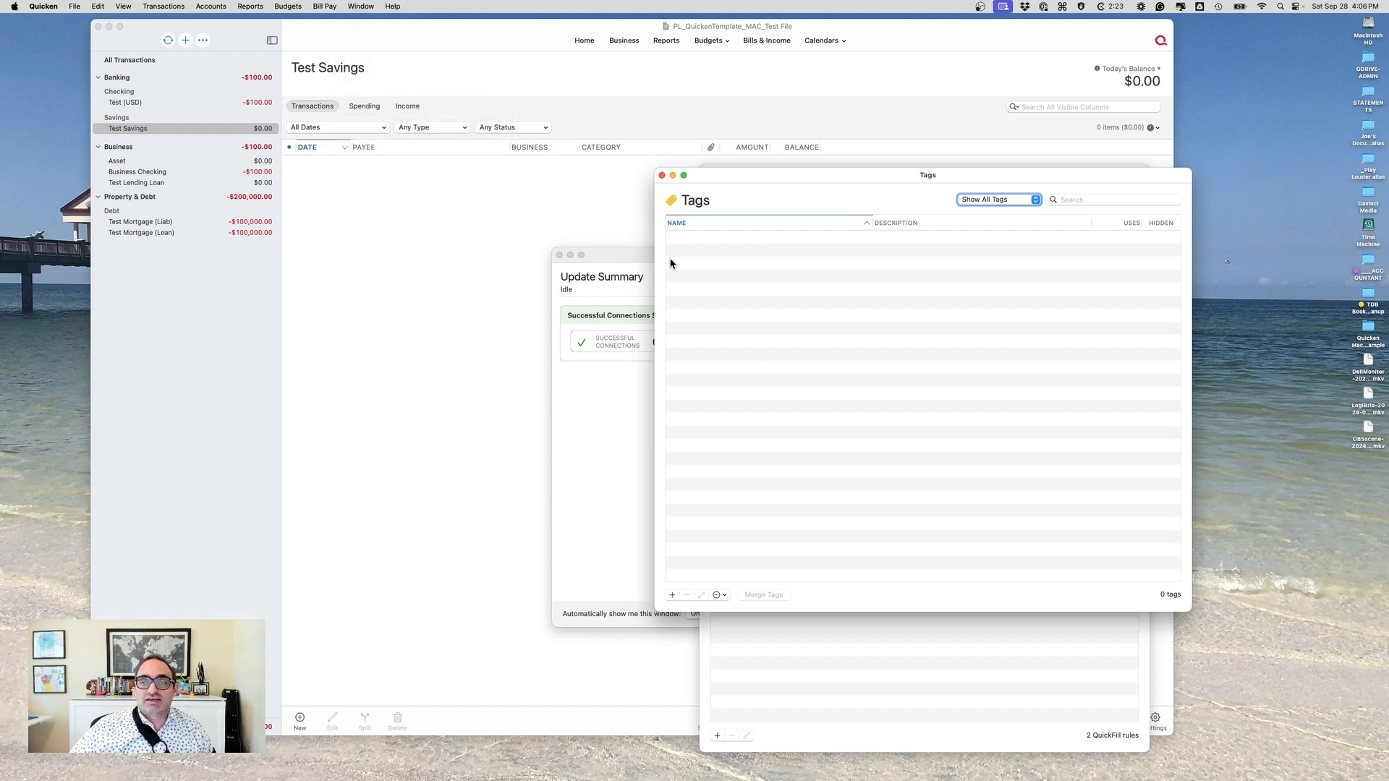
{"action": "left_click_drag", "start_coordinate": [783, 142], "coordinate": [724, 79]}
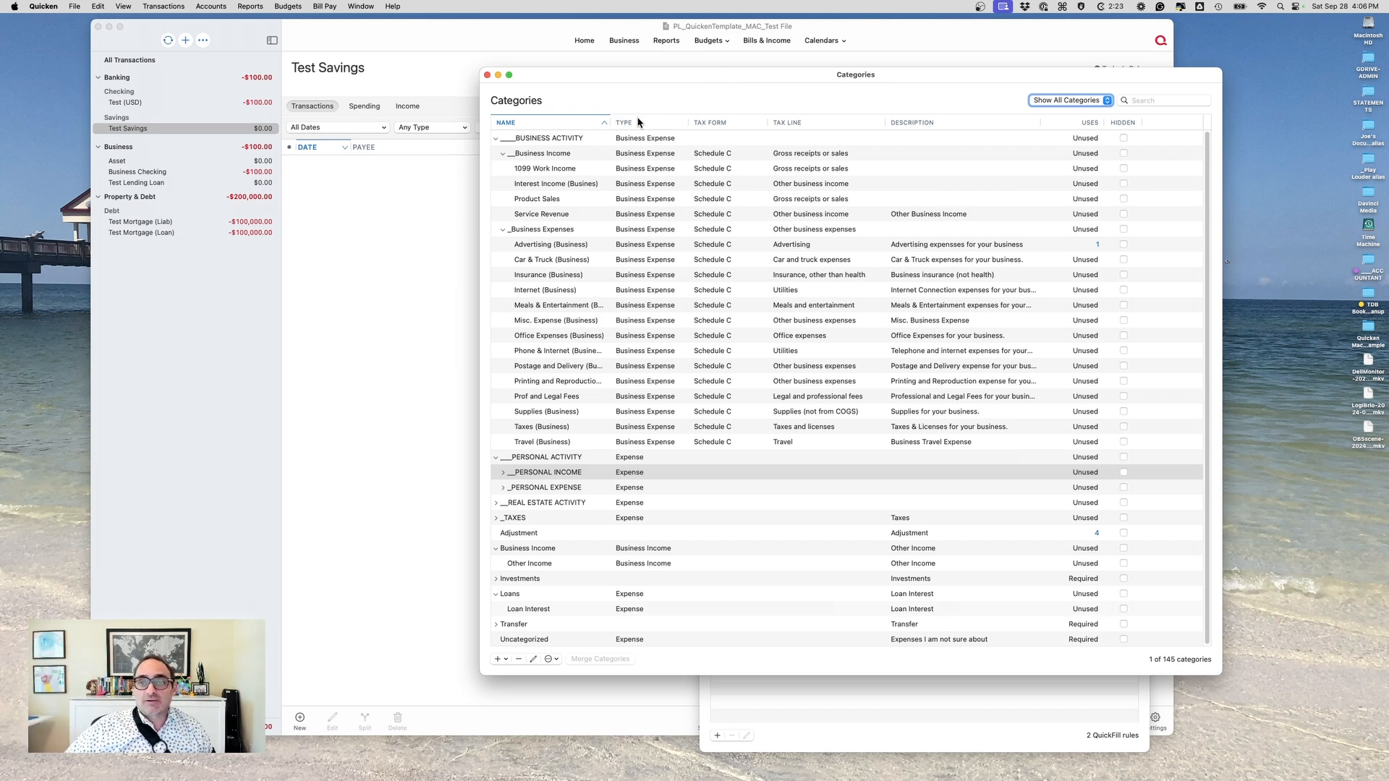
- Widen the name column of the Categories list and collapse the business activity group
{"action": "left_click_drag", "start_coordinate": [613, 123], "coordinate": [683, 123]}
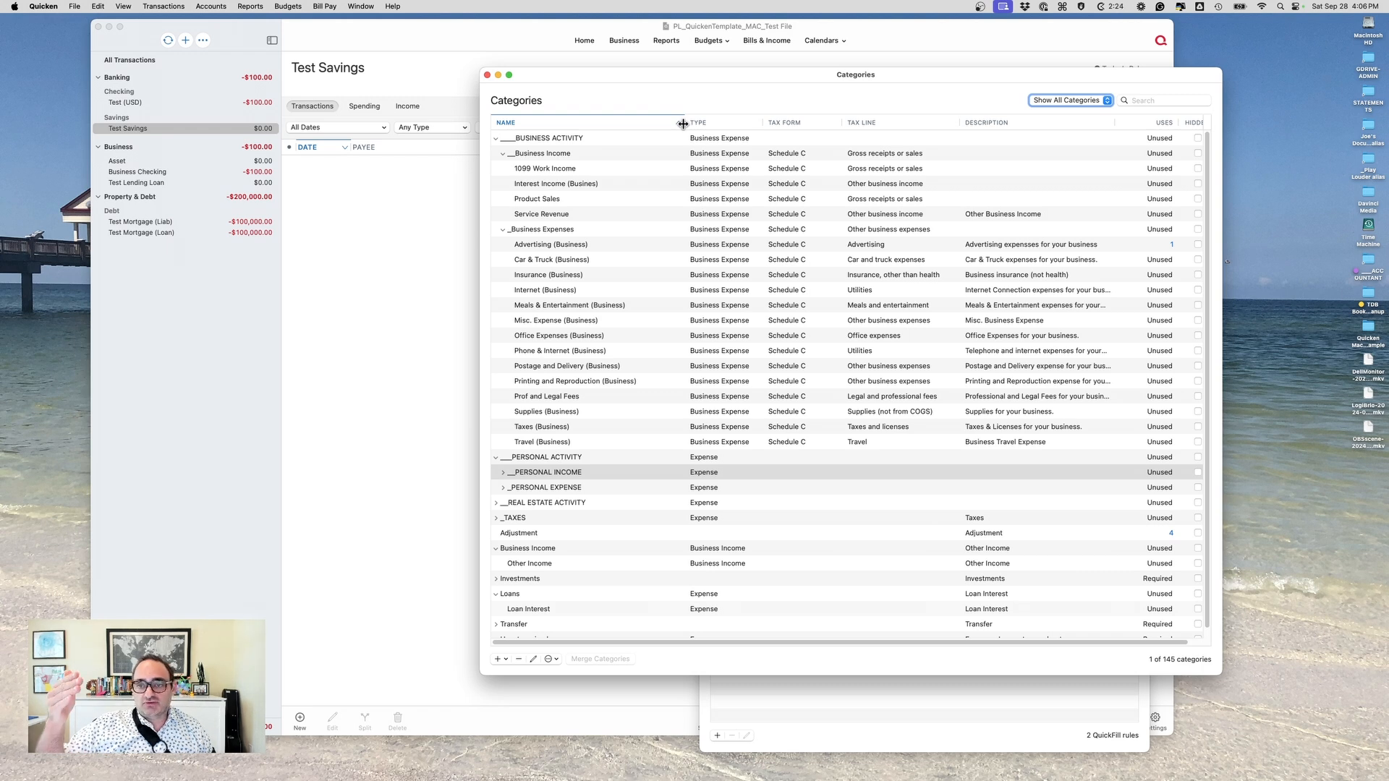
{"action": "scroll", "coordinate": [651, 290], "scroll_direction": "down", "scroll_amount": 3}
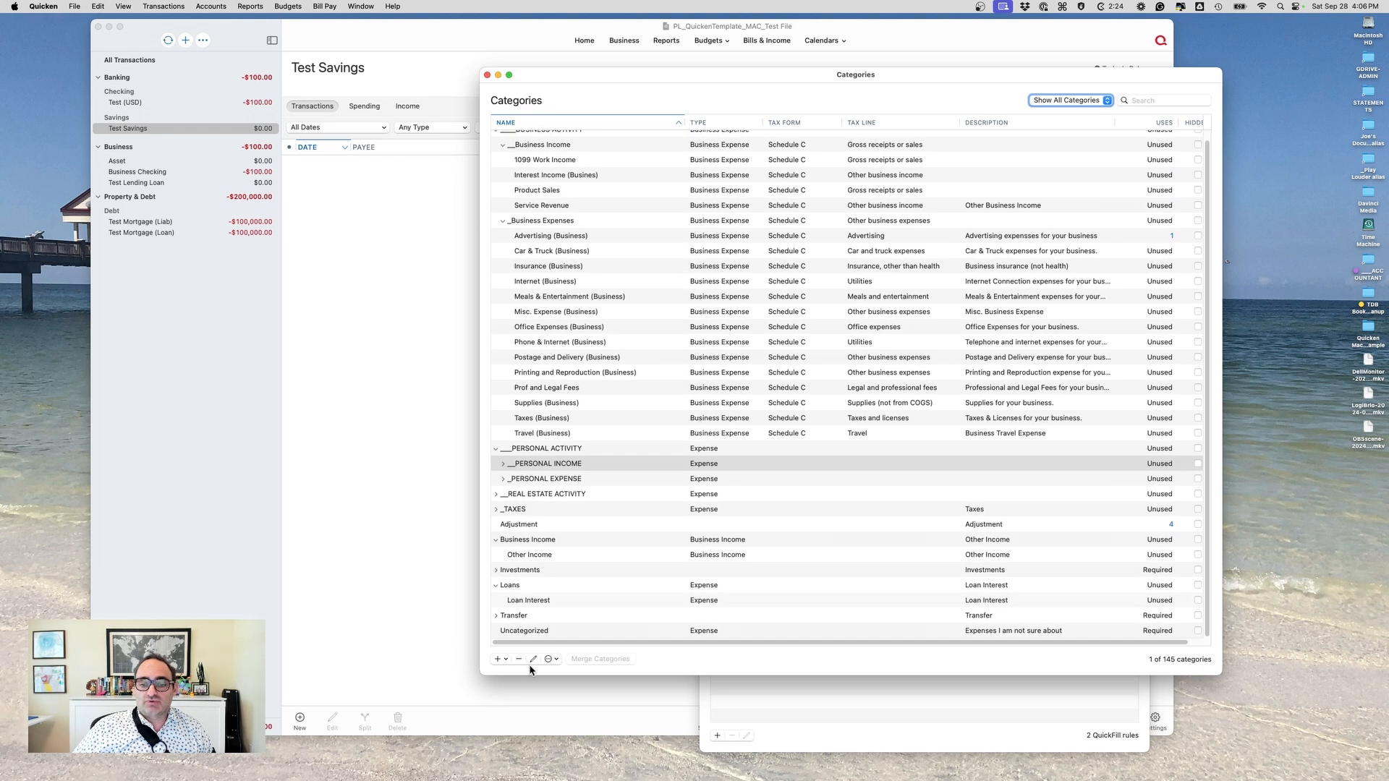
{"action": "scroll", "coordinate": [496, 139], "scroll_direction": "up", "scroll_amount": 1}
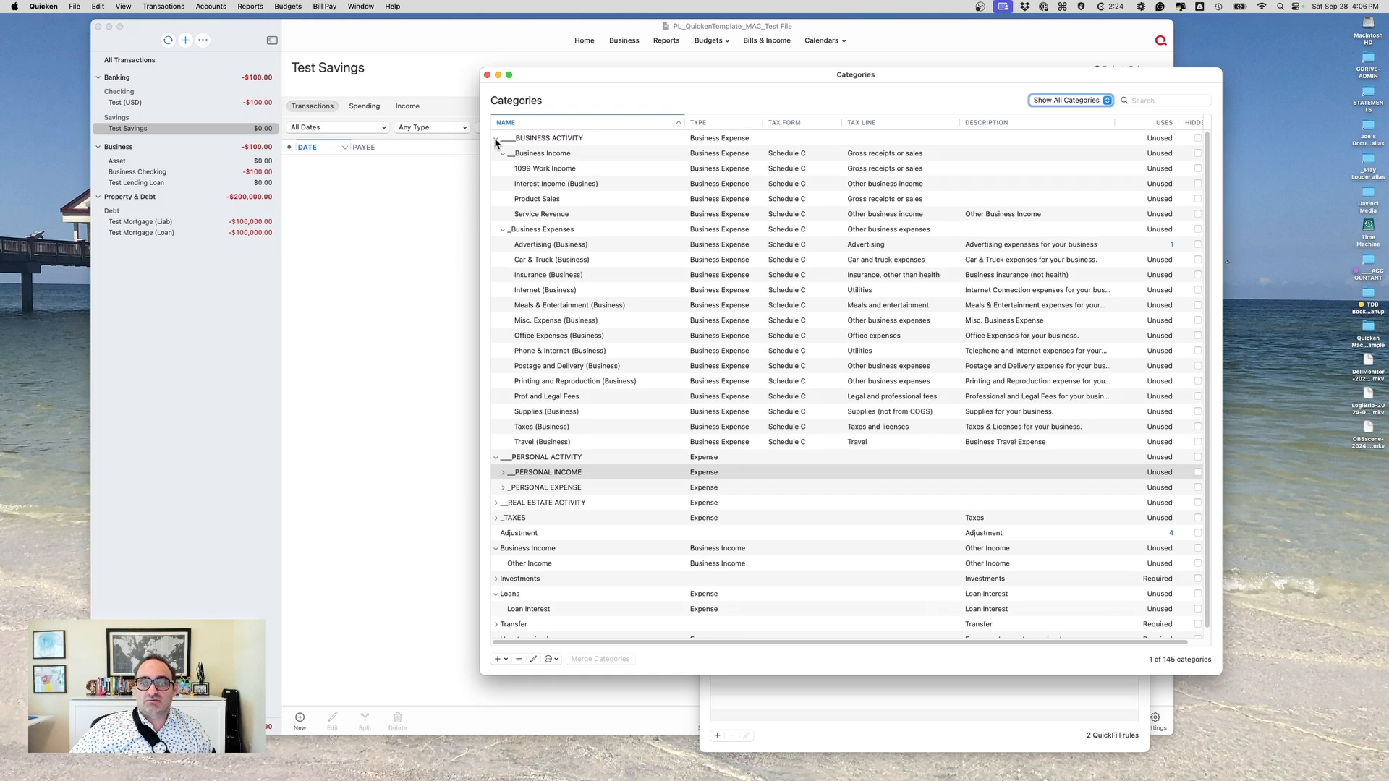
{"action": "left_click", "coordinate": [495, 139]}
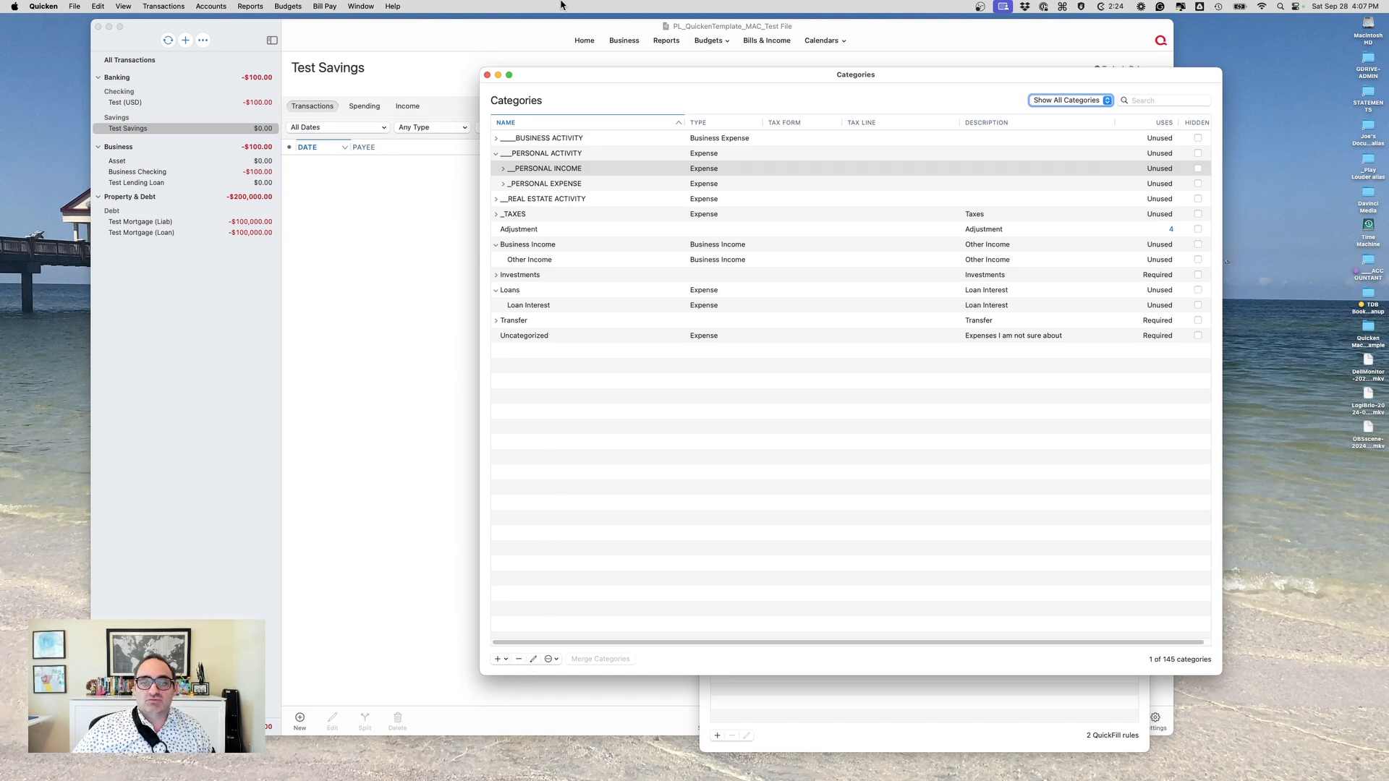
- Open the Actions list, and move and enlarge its window over the Categories window
{"action": "left_click", "coordinate": [359, 7]}
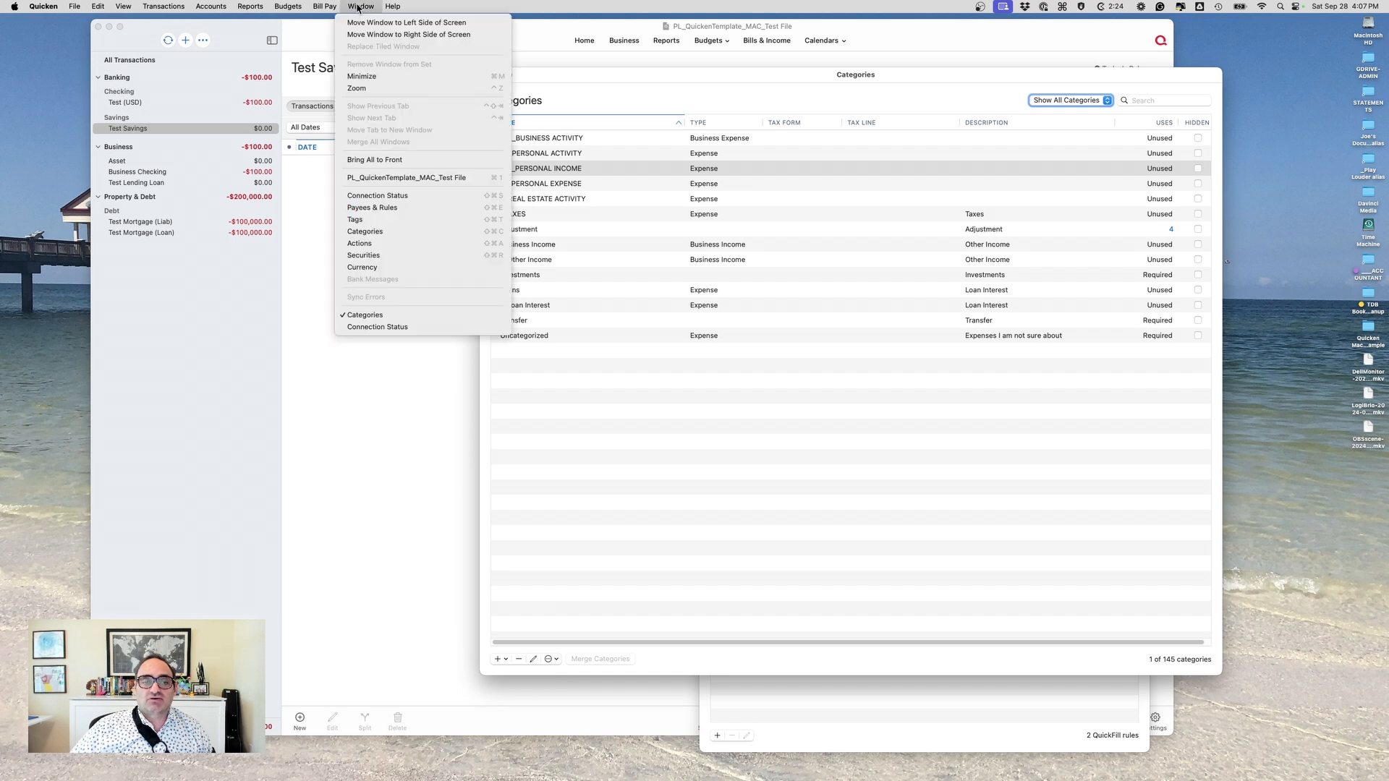
{"action": "left_click", "coordinate": [359, 243]}
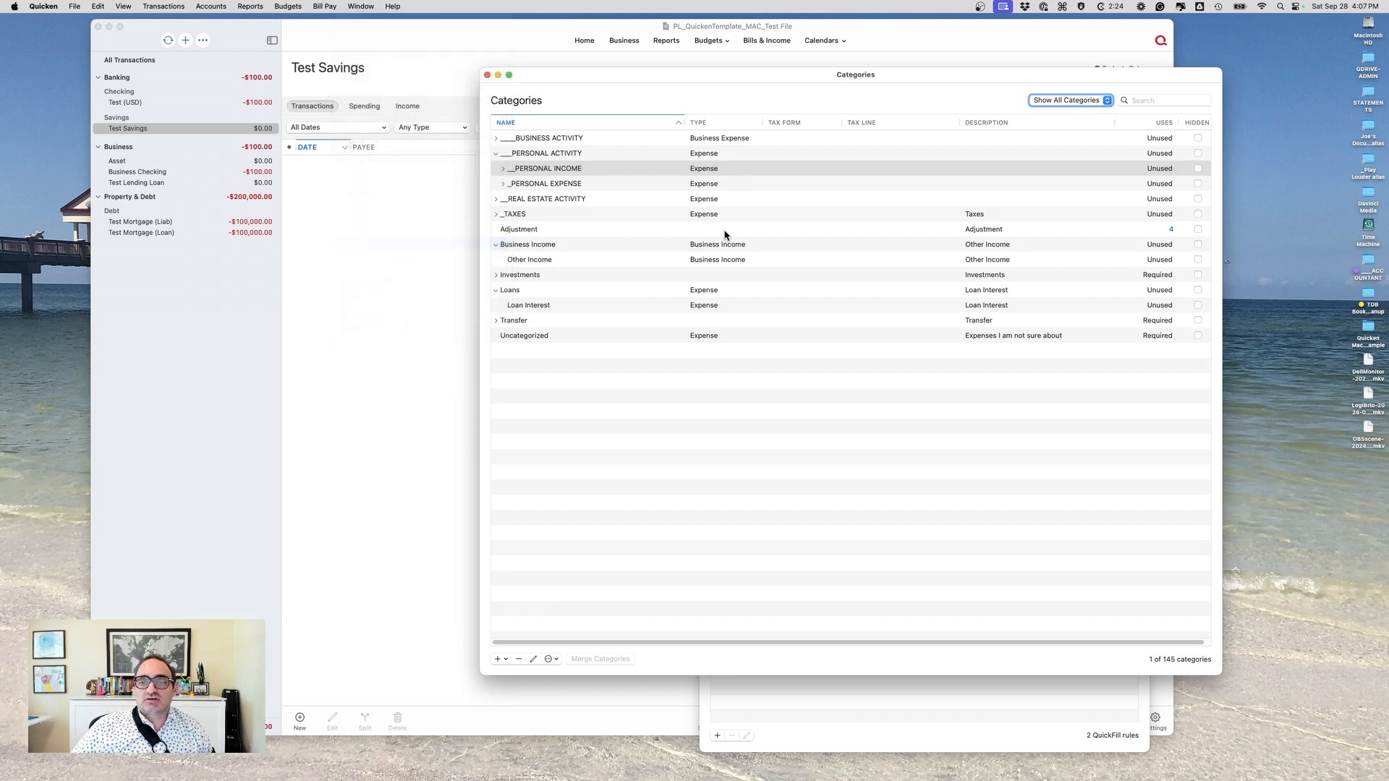
{"action": "left_click_drag", "start_coordinate": [250, 47], "coordinate": [717, 116]}
{"action": "left_click_drag", "start_coordinate": [853, 276], "coordinate": [1044, 499]}
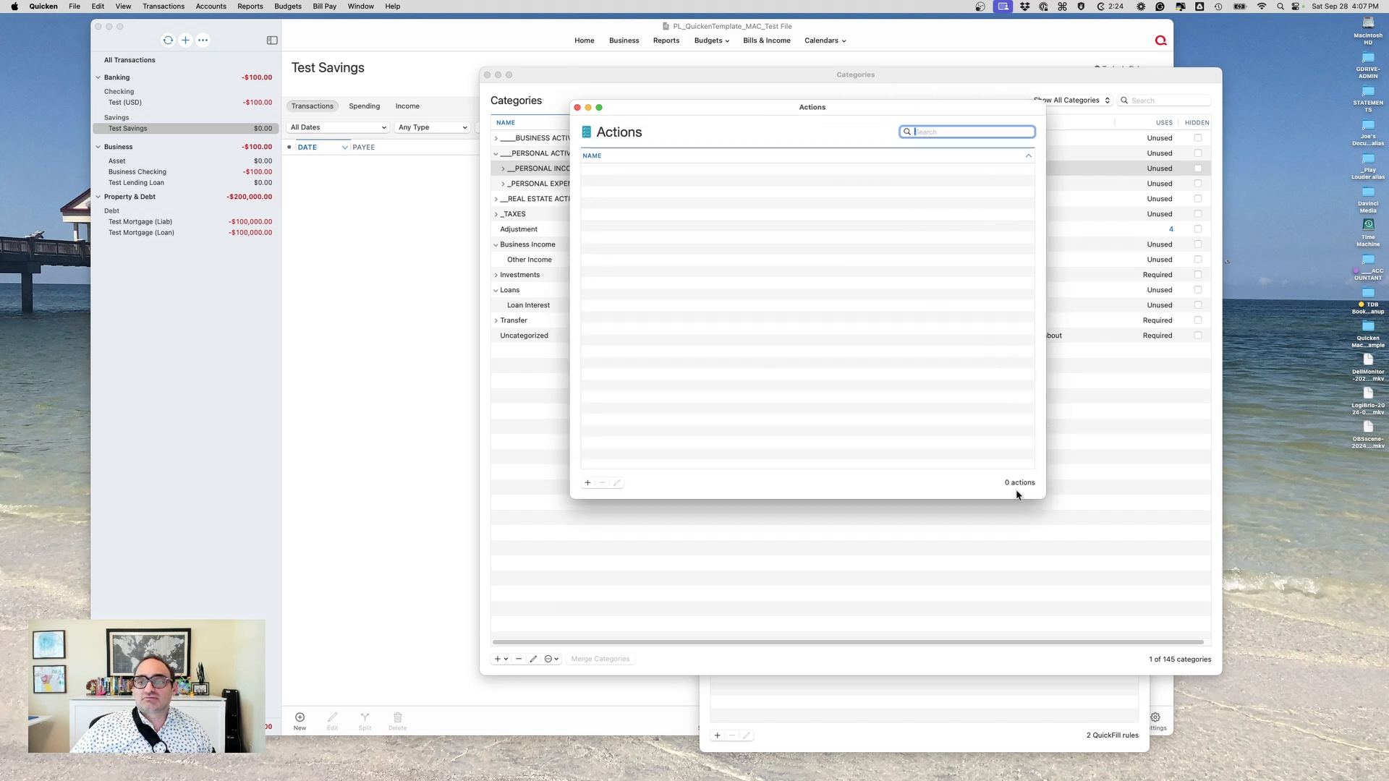
- Add a new action with its default name to the Actions list, and delete it
{"action": "left_click", "coordinate": [588, 482]}
{"action": "left_click", "coordinate": [610, 459]}
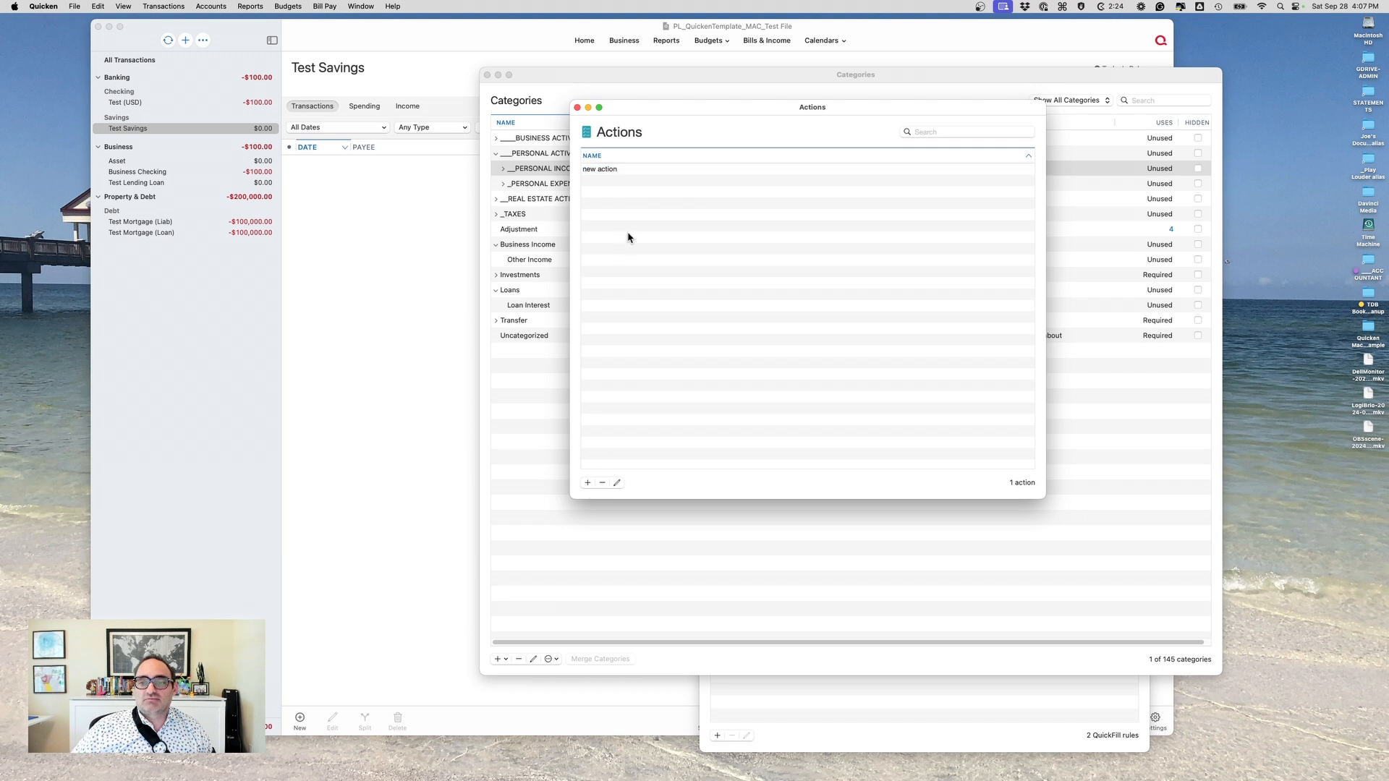
{"action": "left_click", "coordinate": [601, 172]}
{"action": "key", "text": "BackSpace"}
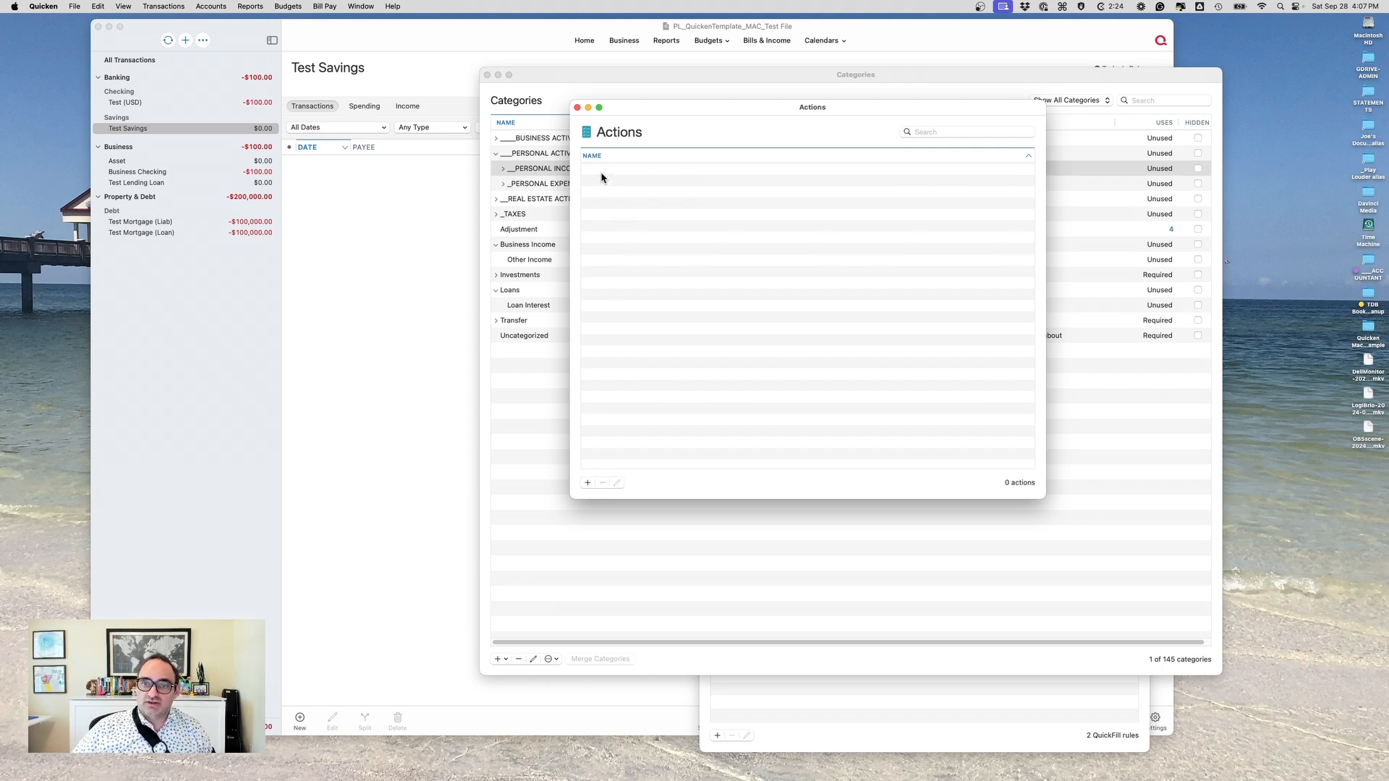
- Move the Actions window up, and open the Securities list in a repositioned, taller window
{"action": "left_click_drag", "start_coordinate": [703, 113], "coordinate": [730, 26]}
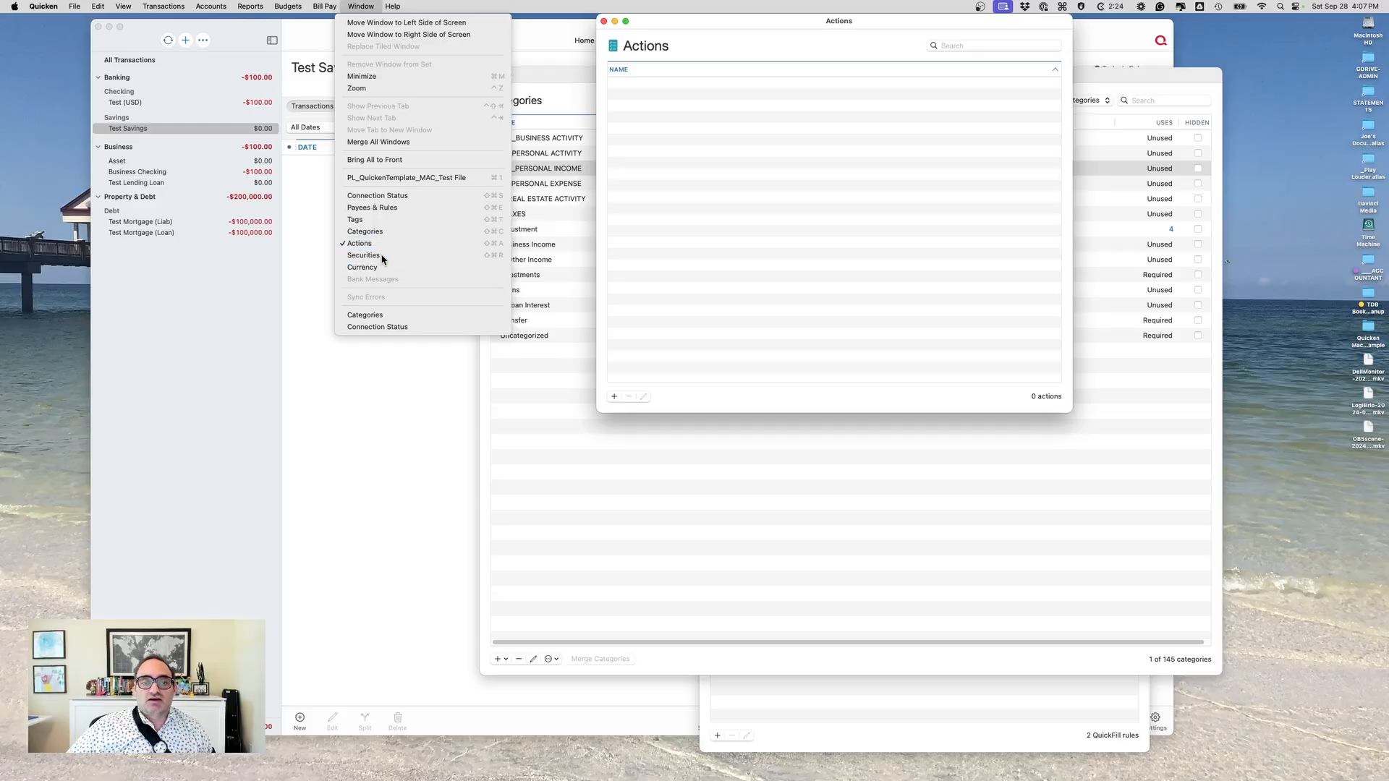
{"action": "left_click", "coordinate": [383, 255]}
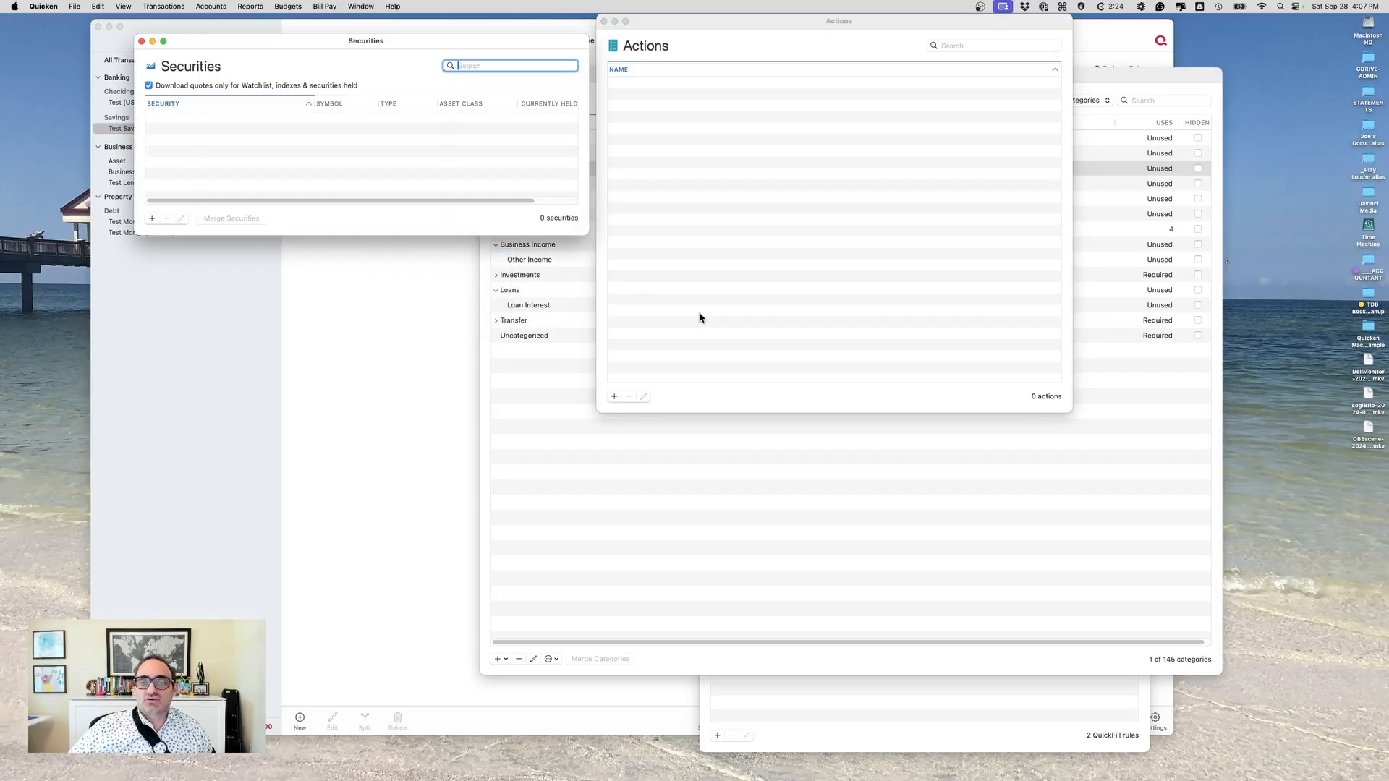
{"action": "left_click_drag", "start_coordinate": [431, 46], "coordinate": [733, 84]}
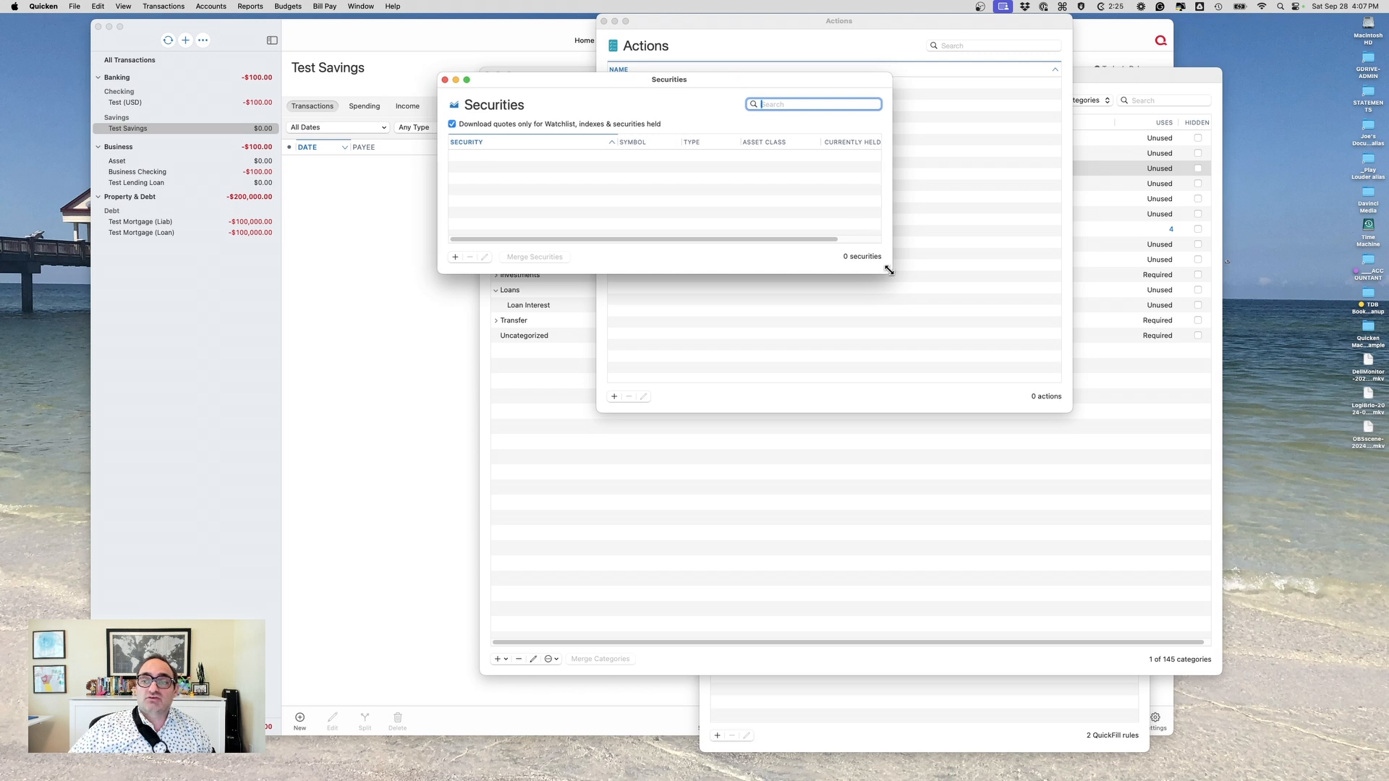
{"action": "left_click_drag", "start_coordinate": [889, 272], "coordinate": [908, 711]}
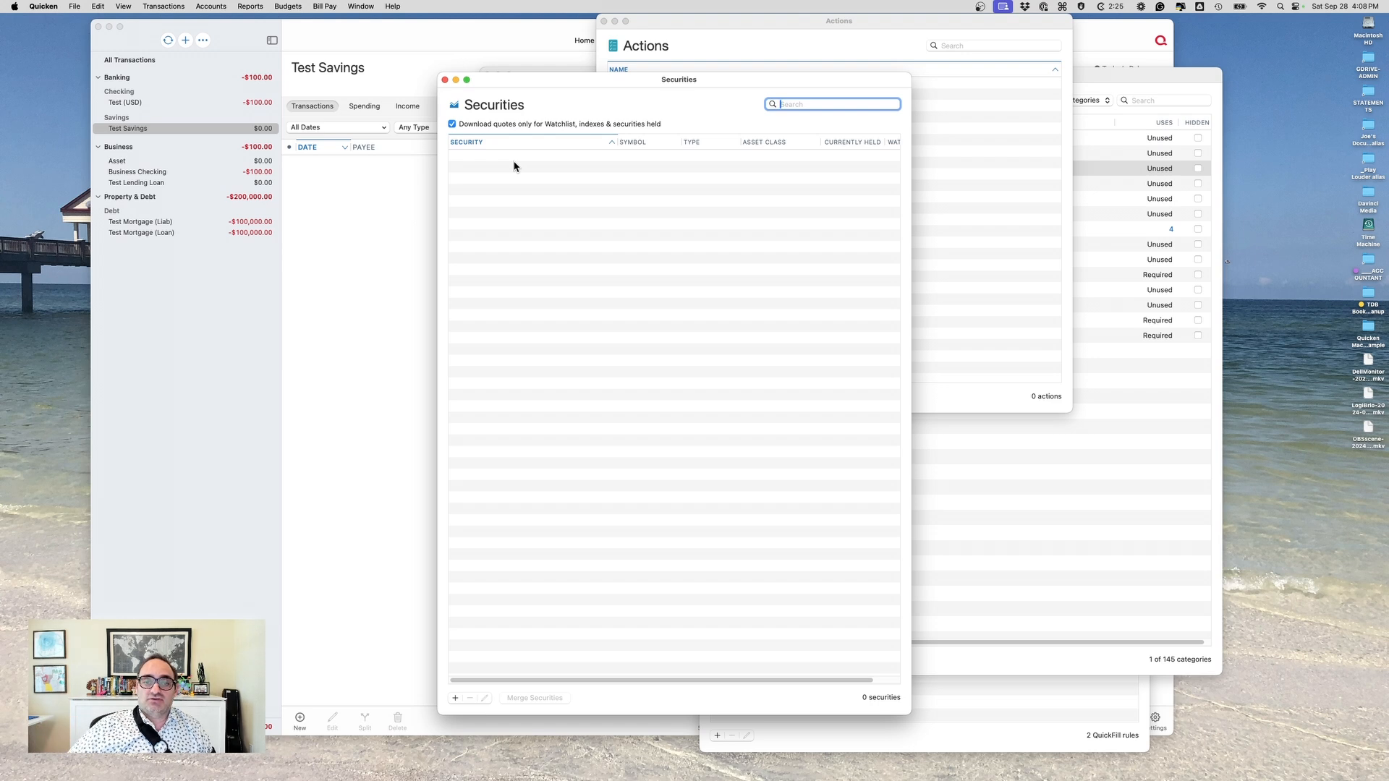
- Open the Currency window, reposition it over the Securities window, and update the currency rates
{"action": "left_click", "coordinate": [357, 7]}
{"action": "left_click", "coordinate": [394, 266]}
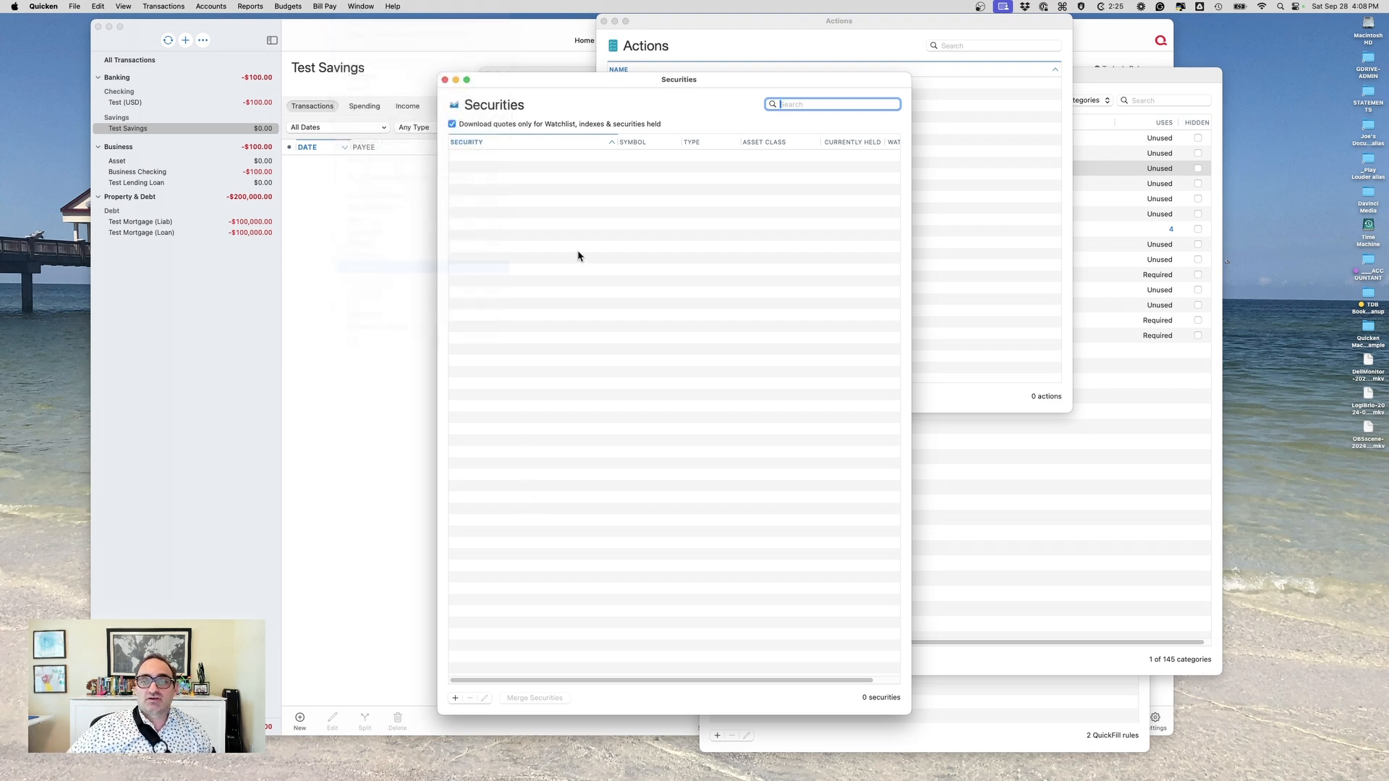
{"action": "left_click_drag", "start_coordinate": [431, 60], "coordinate": [636, 57]}
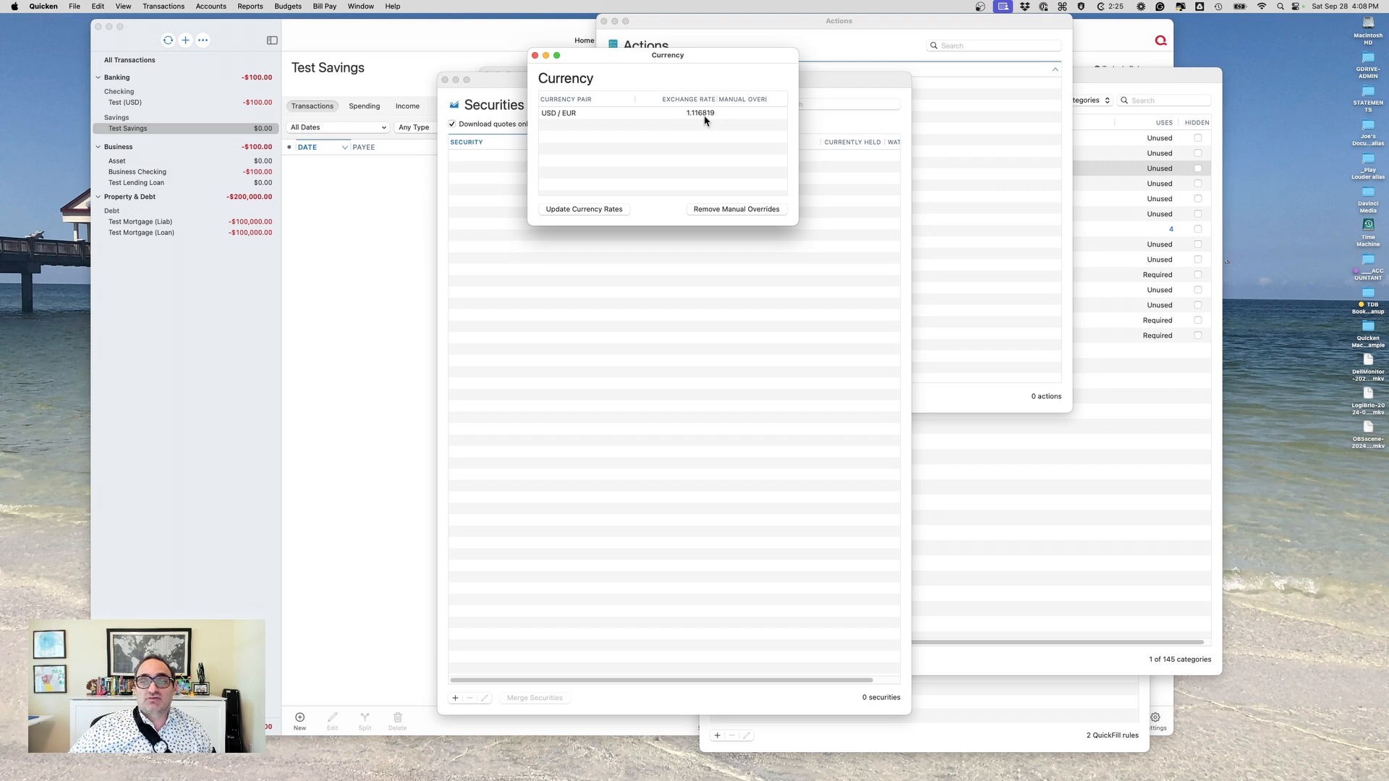
{"action": "left_click", "coordinate": [618, 209]}
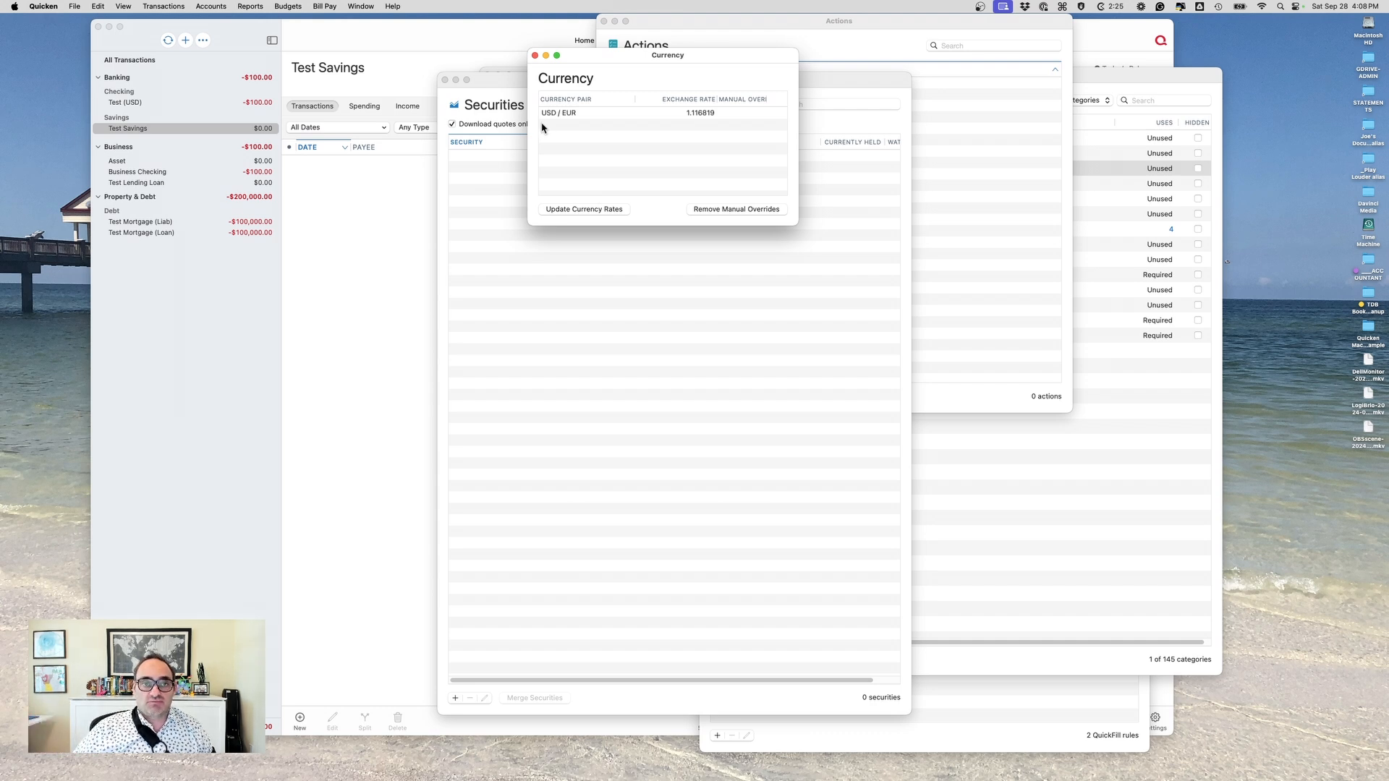
{"action": "left_click", "coordinate": [354, 6]}
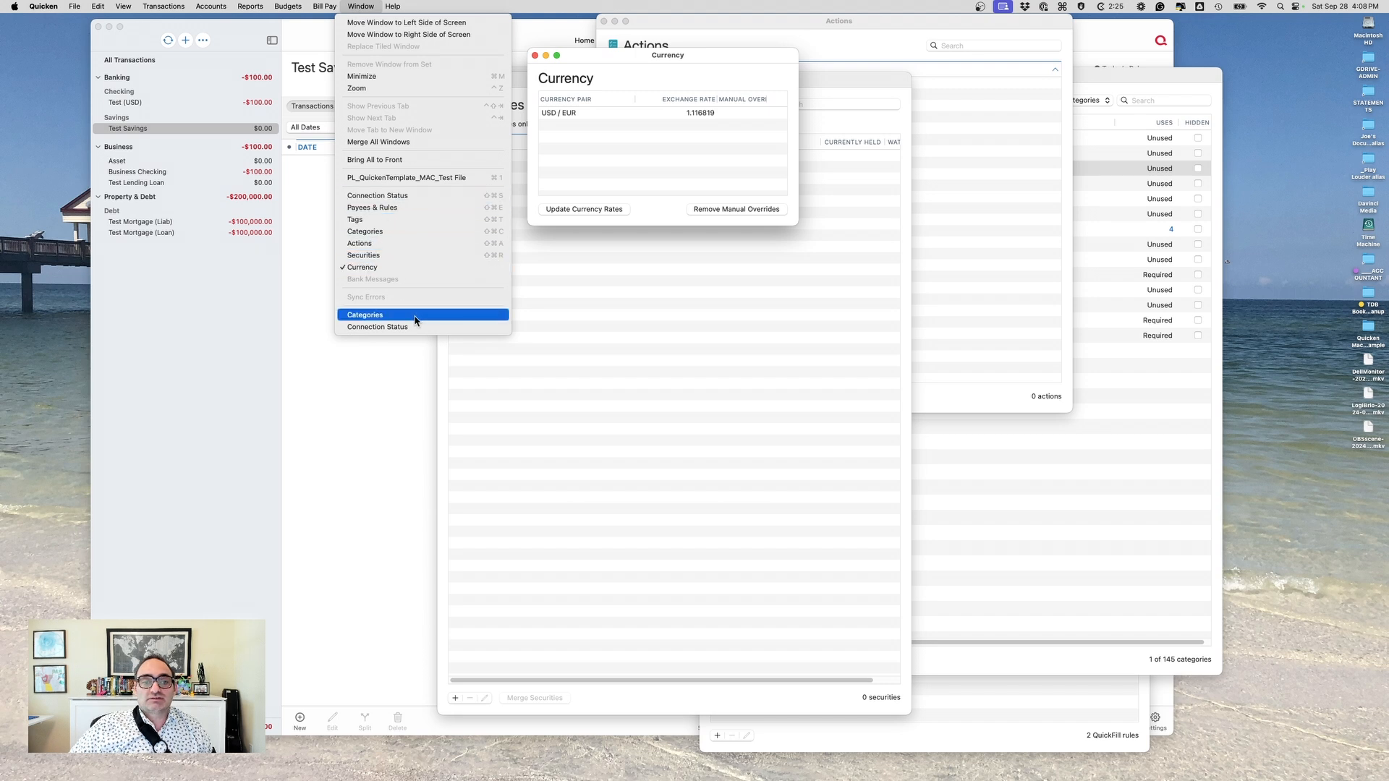
{"action": "mouse_move", "coordinate": [389, 6]}
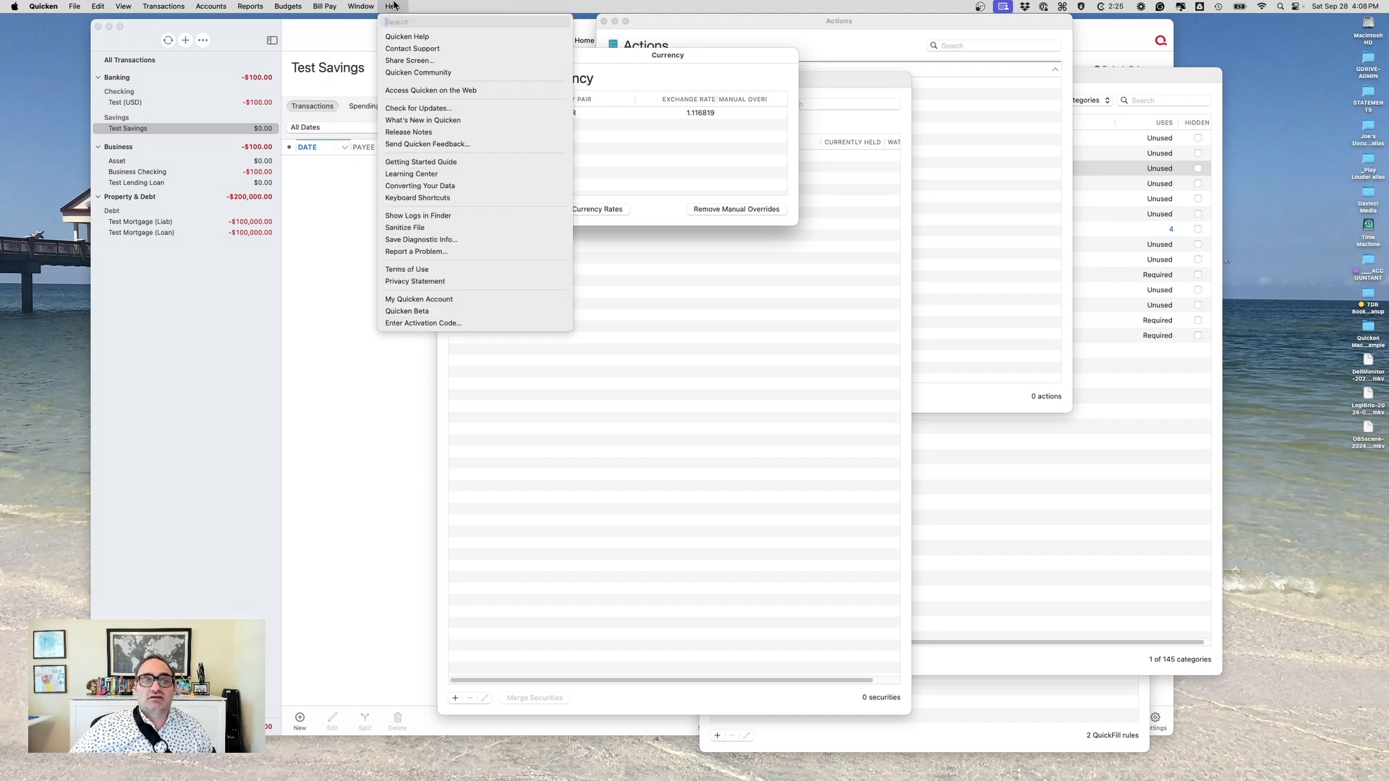
{"action": "left_click", "coordinate": [664, 280]}
- Close the Securities, Currency, Actions, Categories, Tags, Update Summary and Payees & Rules windows
{"action": "left_click", "coordinate": [446, 78]}
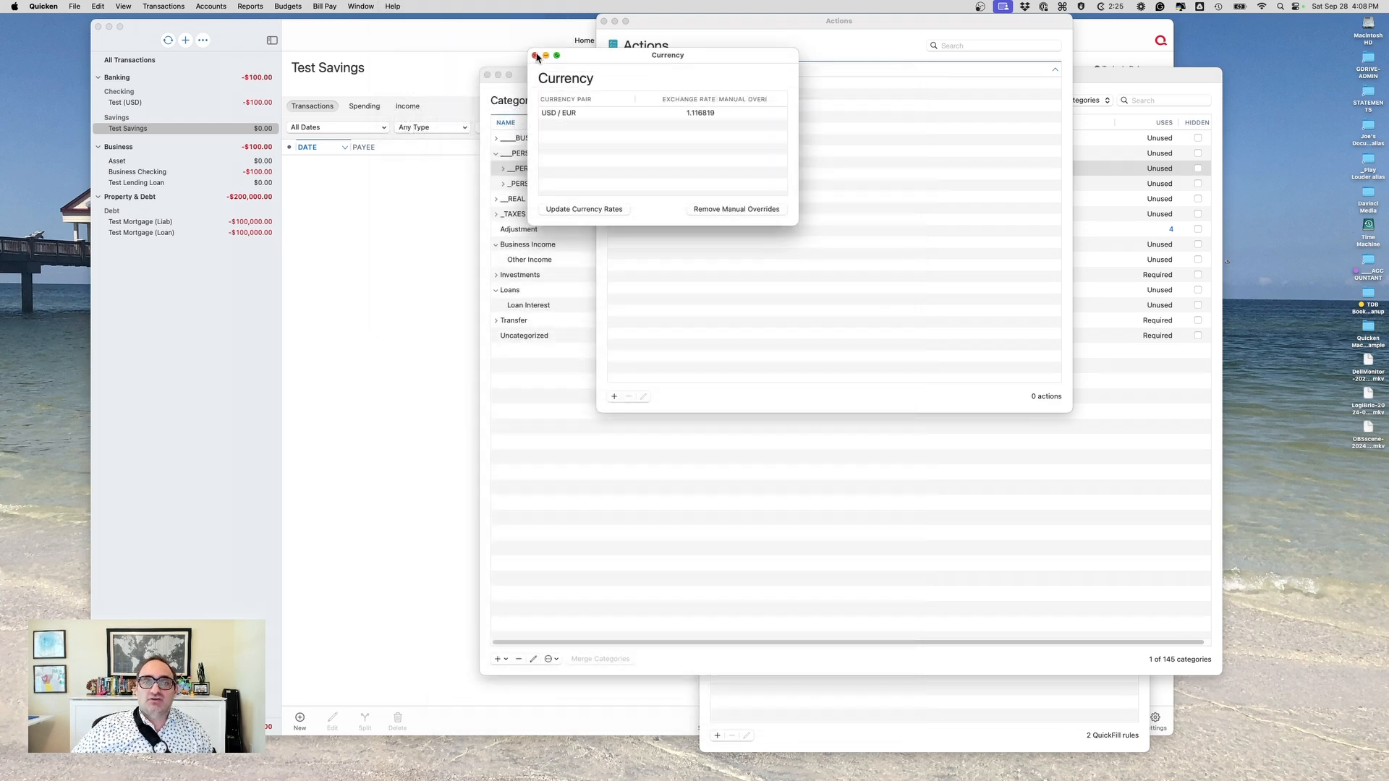
{"action": "left_click", "coordinate": [535, 56]}
{"action": "left_click", "coordinate": [604, 21]}
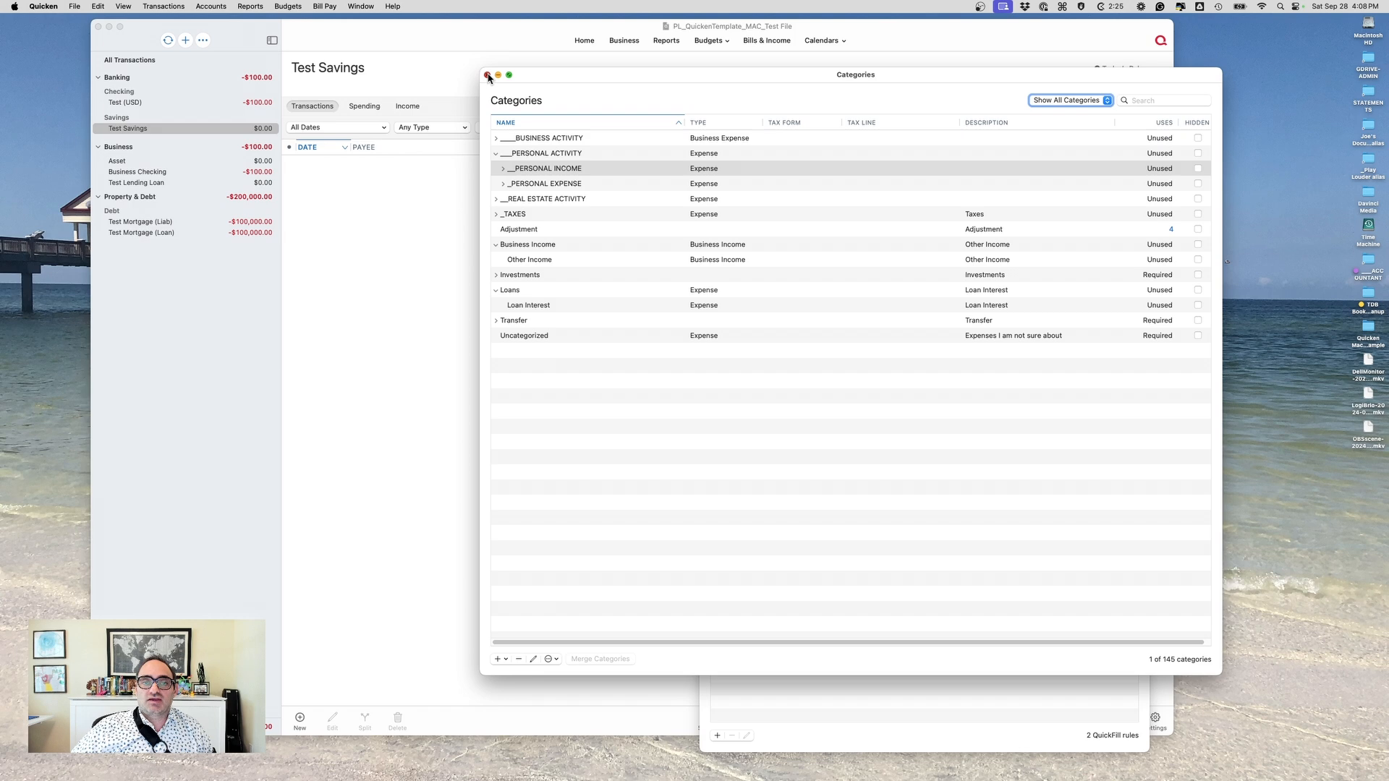
{"action": "left_click", "coordinate": [487, 76]}
{"action": "left_click", "coordinate": [661, 175]}
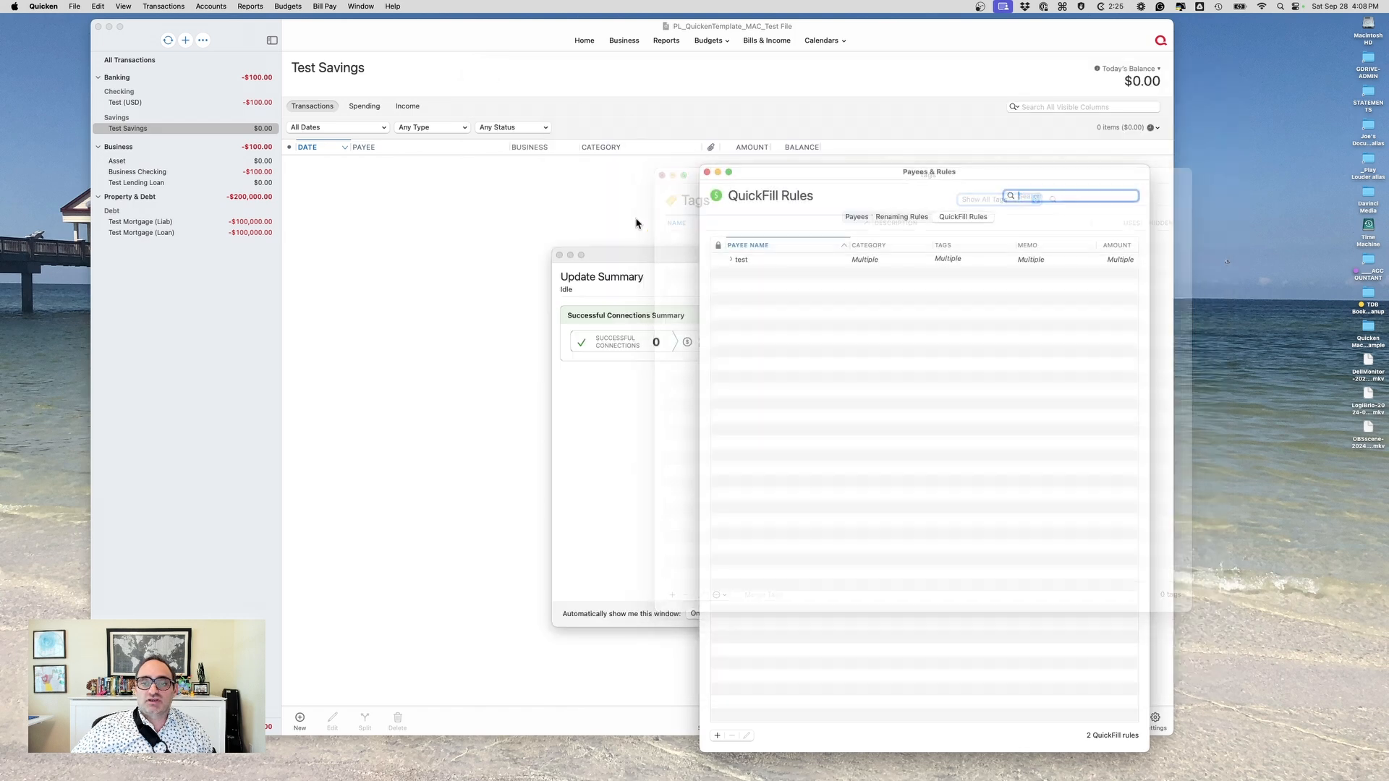
{"action": "left_click", "coordinate": [558, 255]}
{"action": "left_click", "coordinate": [706, 172]}
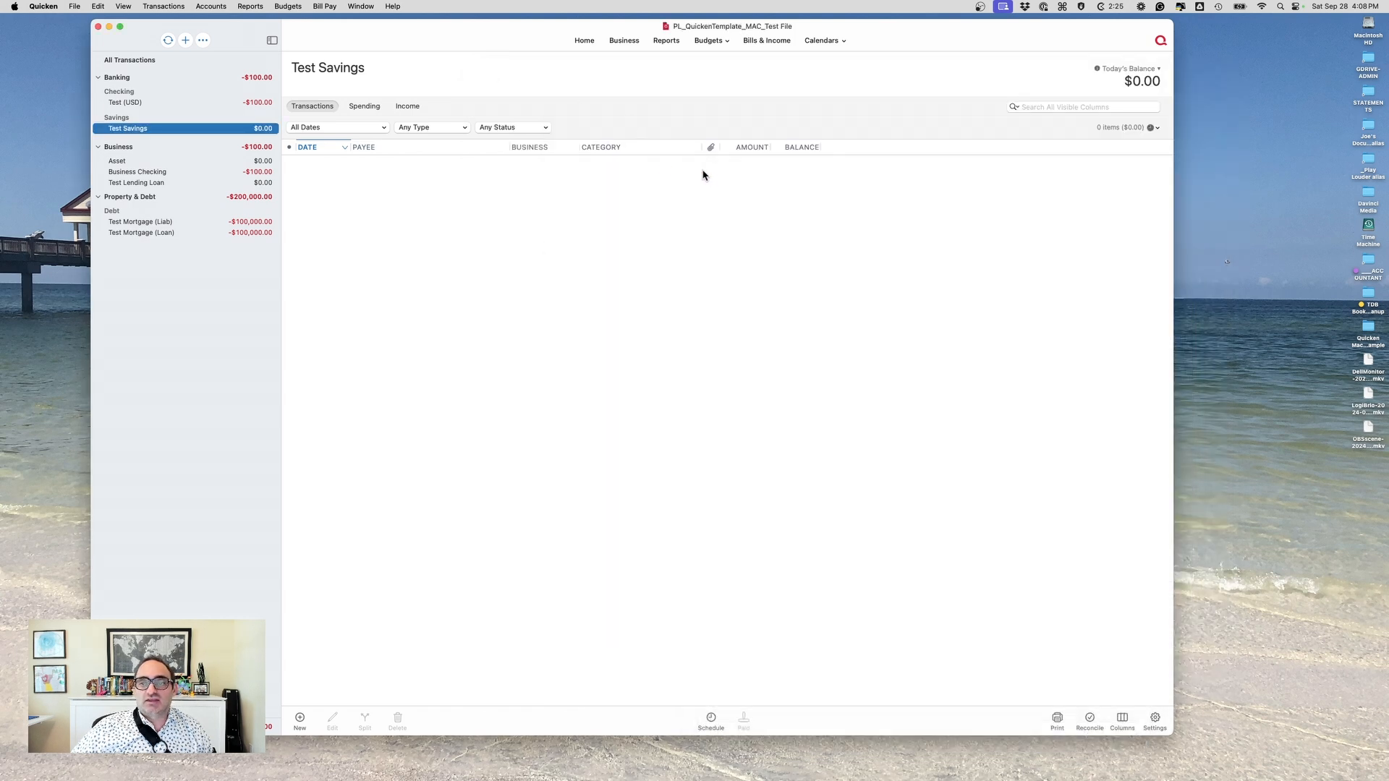
- Open the application settings and review the General, Register, Sidebar, Budgets, Backup and Connected Services preferences
{"action": "left_click", "coordinate": [41, 7]}
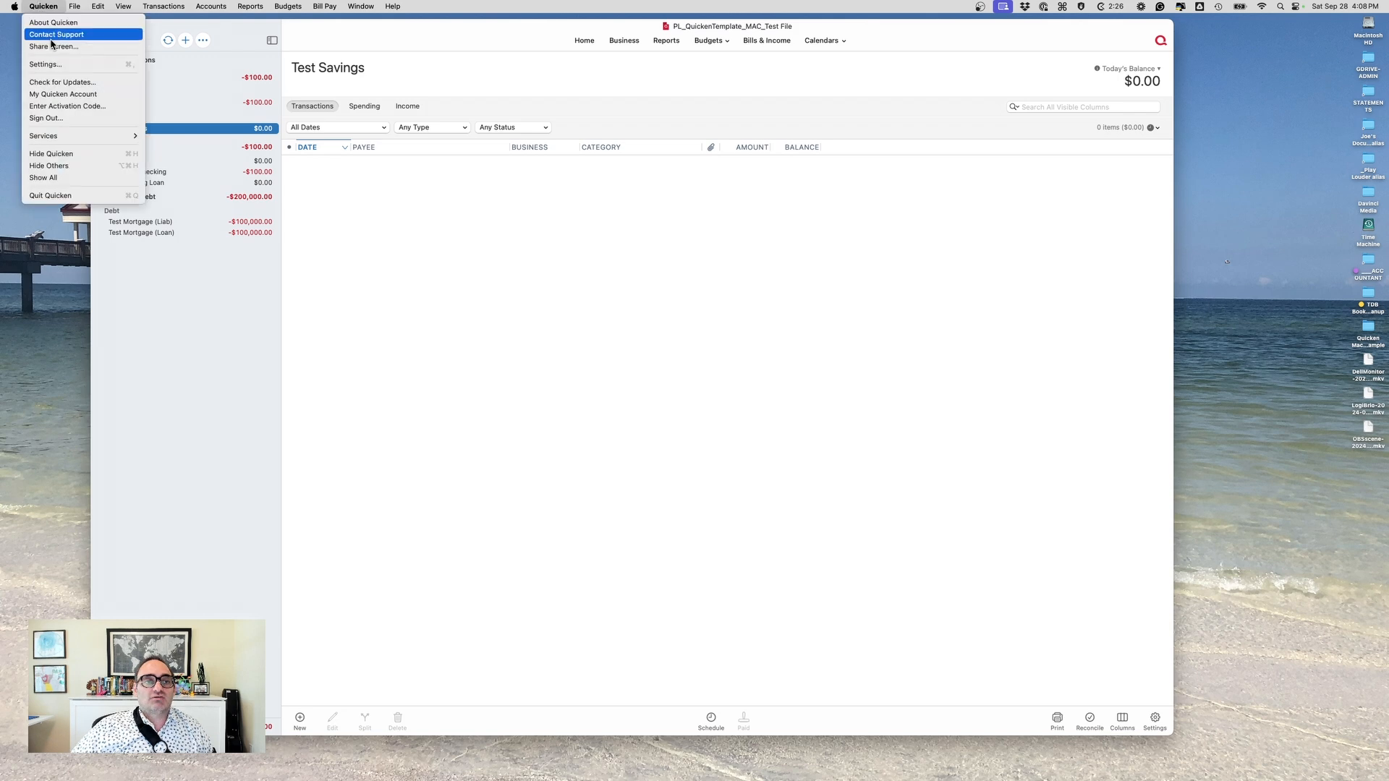
{"action": "left_click", "coordinate": [45, 63]}
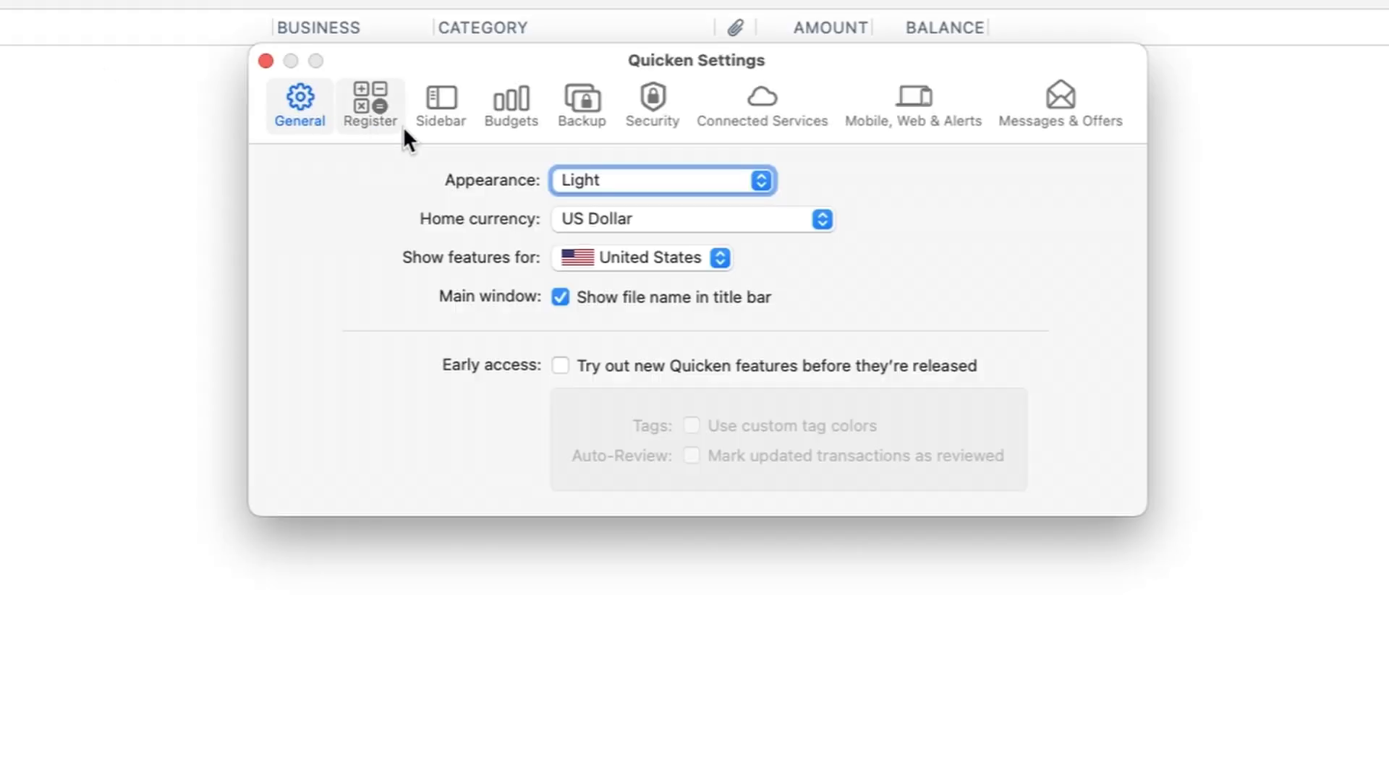
{"action": "left_click", "coordinate": [366, 94]}
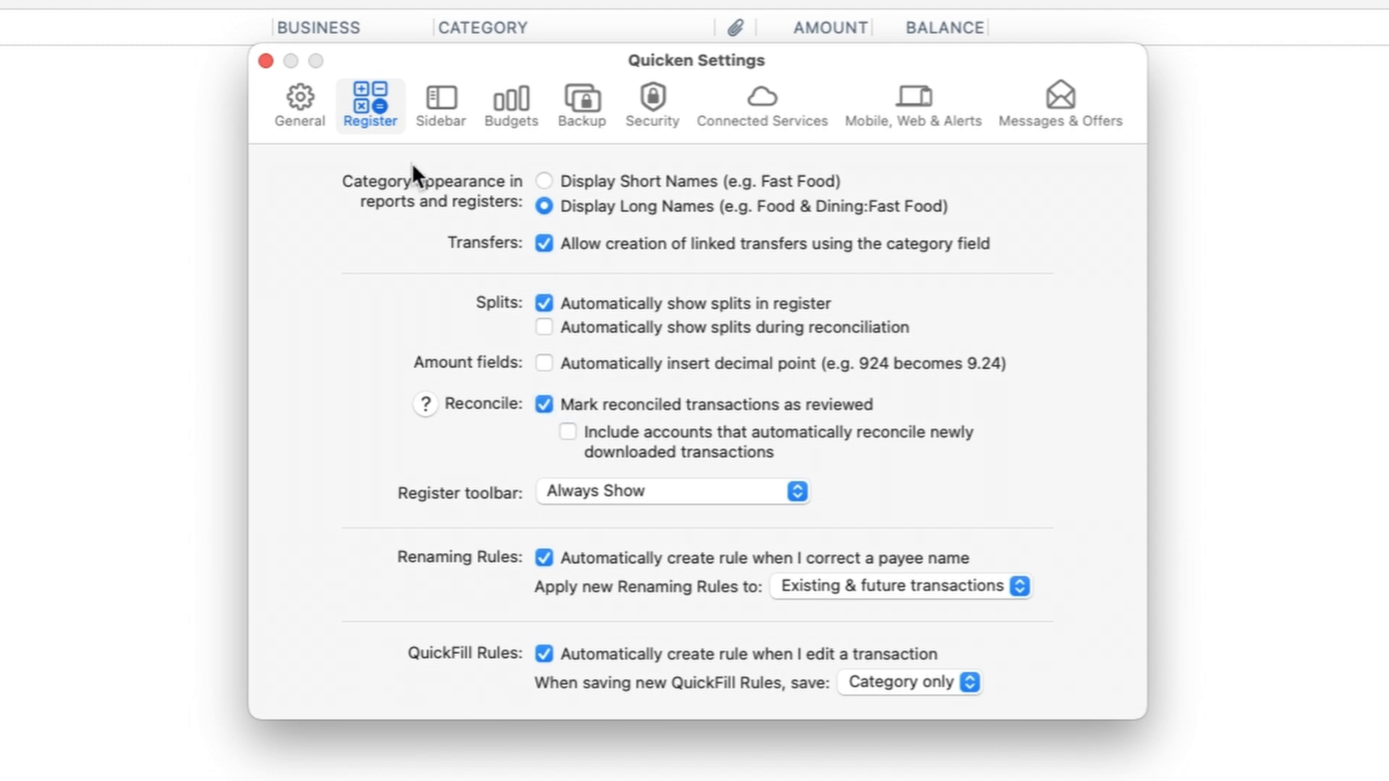
{"action": "left_click", "coordinate": [428, 113]}
{"action": "left_click", "coordinate": [499, 110]}
{"action": "left_click", "coordinate": [593, 112]}
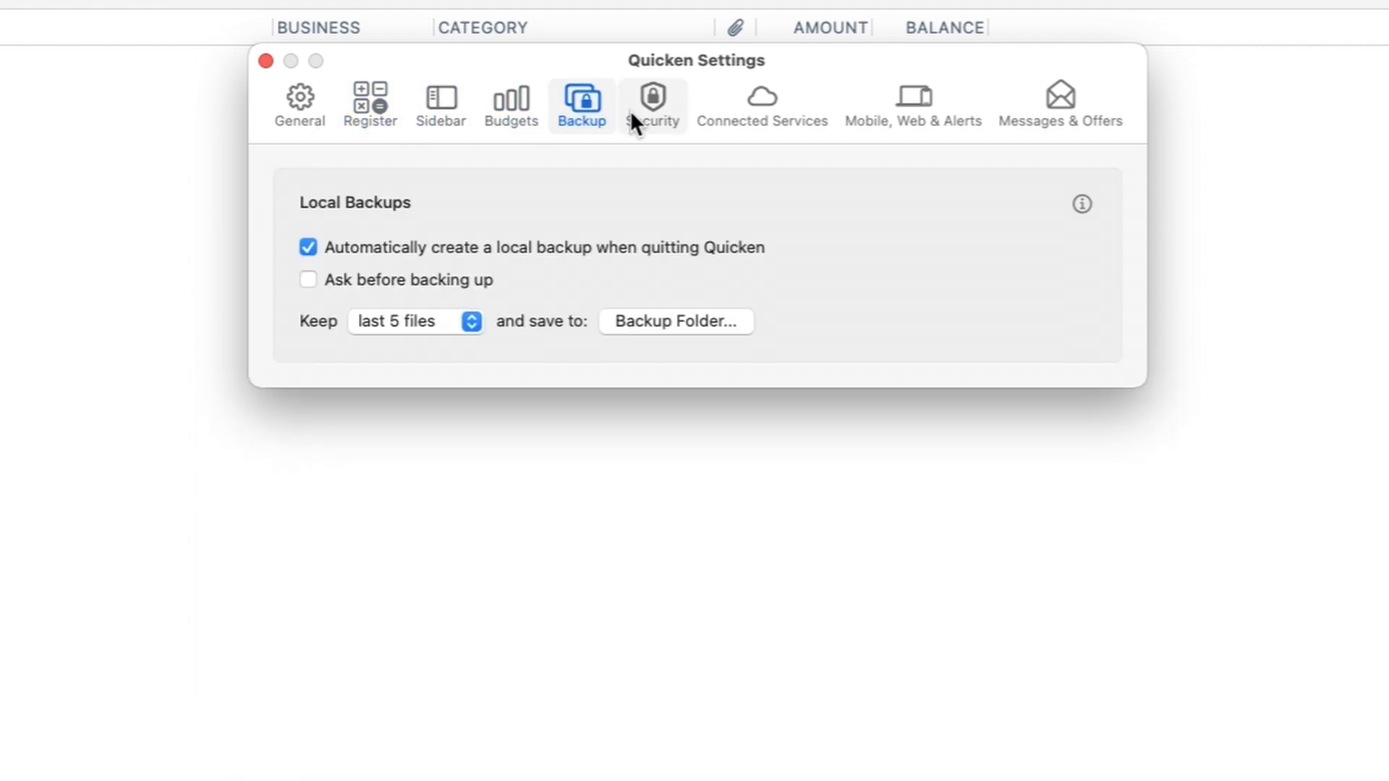
{"action": "left_click", "coordinate": [760, 112]}
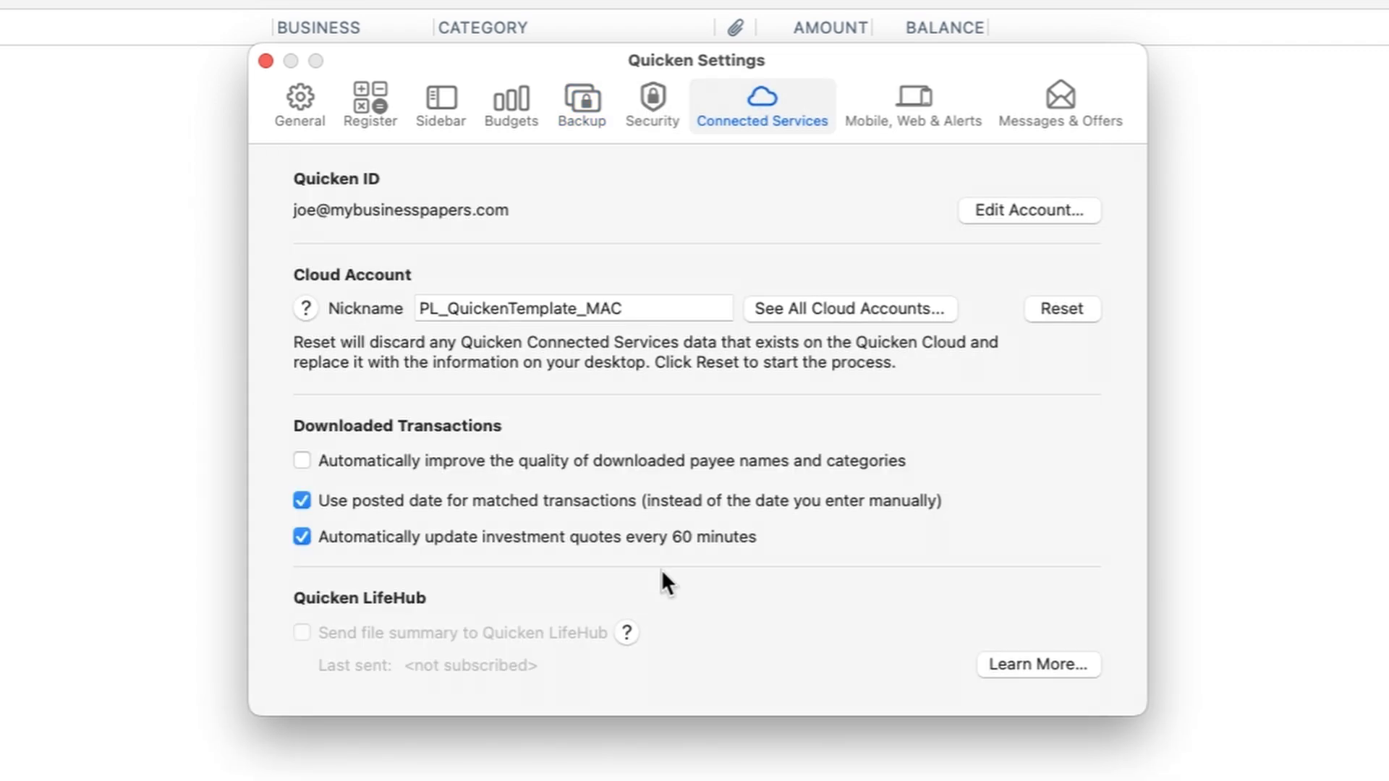